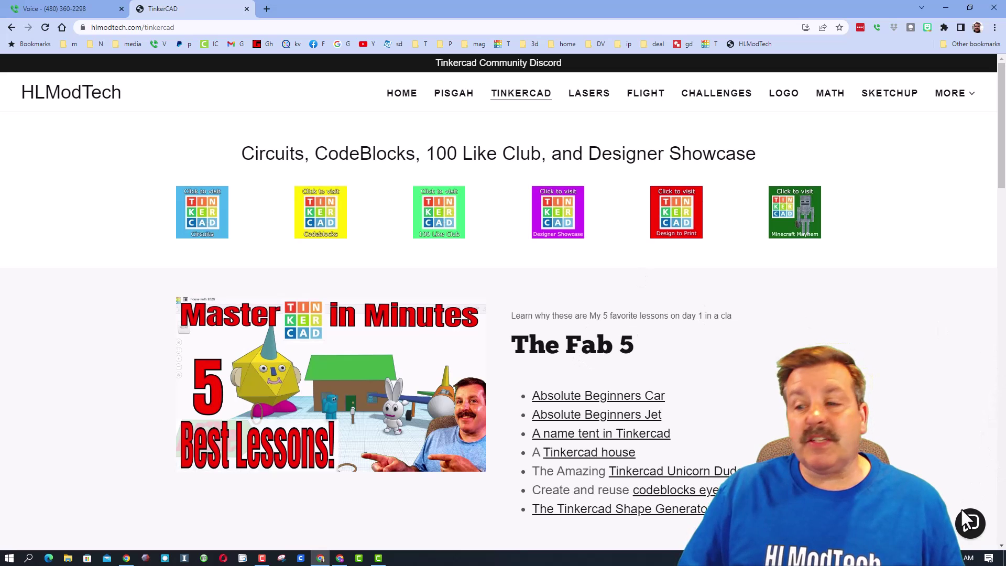
Open and close the Contact Us chat, then go to the HLModTech Codeblocks lessons page
click(967, 525)
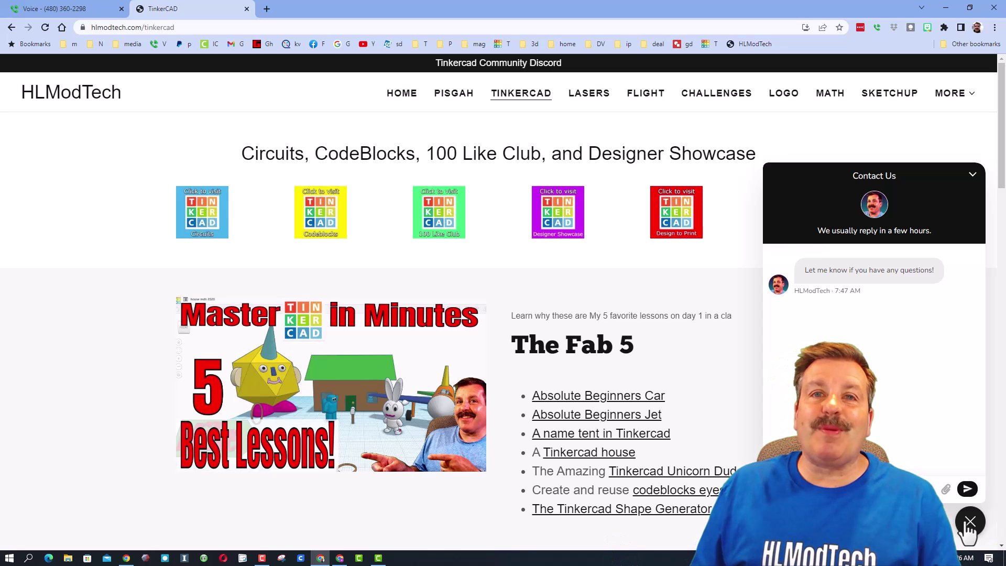
click(969, 522)
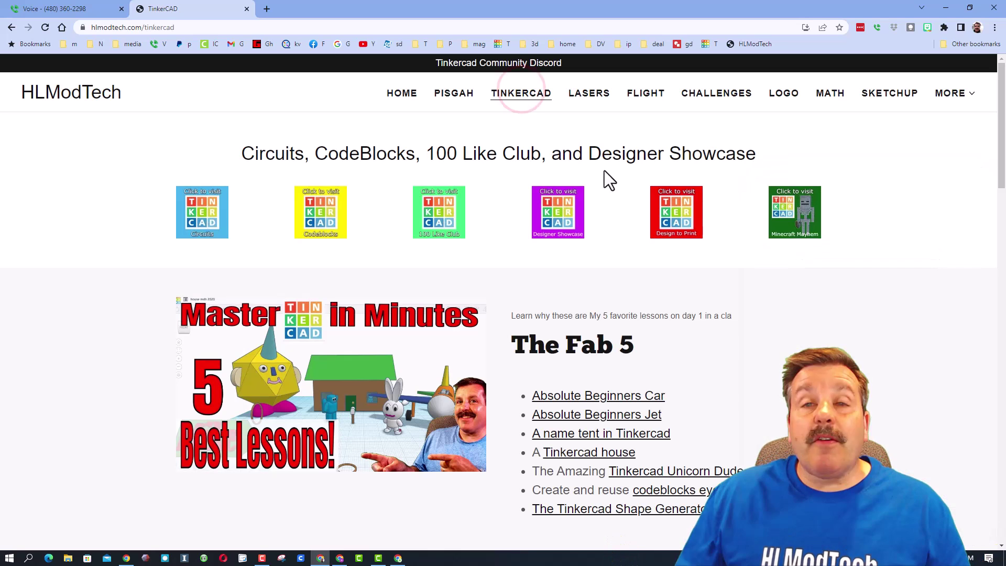
click(319, 223)
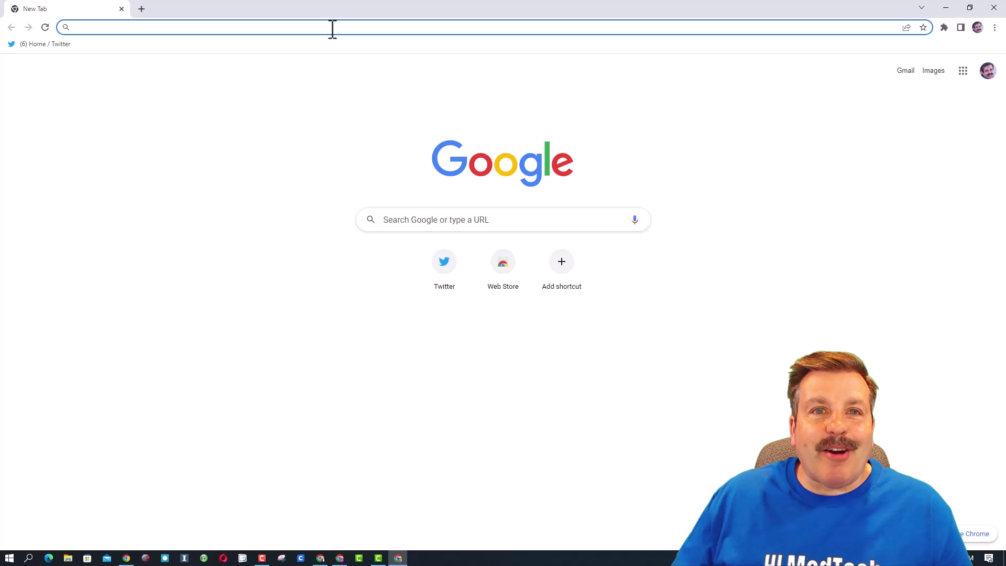
Search Google for 'tinkercad' from the address bar
click(332, 29)
click(332, 29)
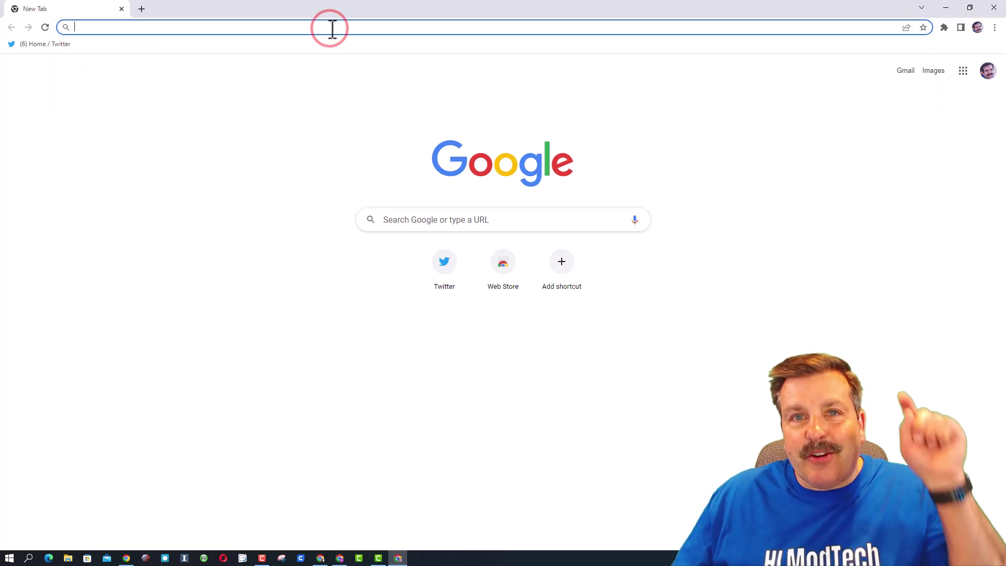
text(tinkercad)
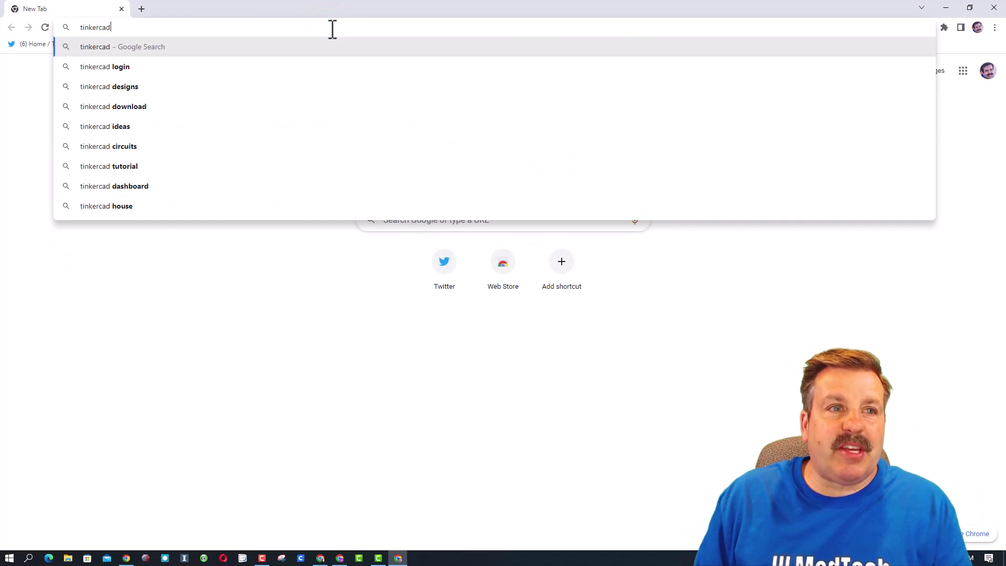
key(Return)
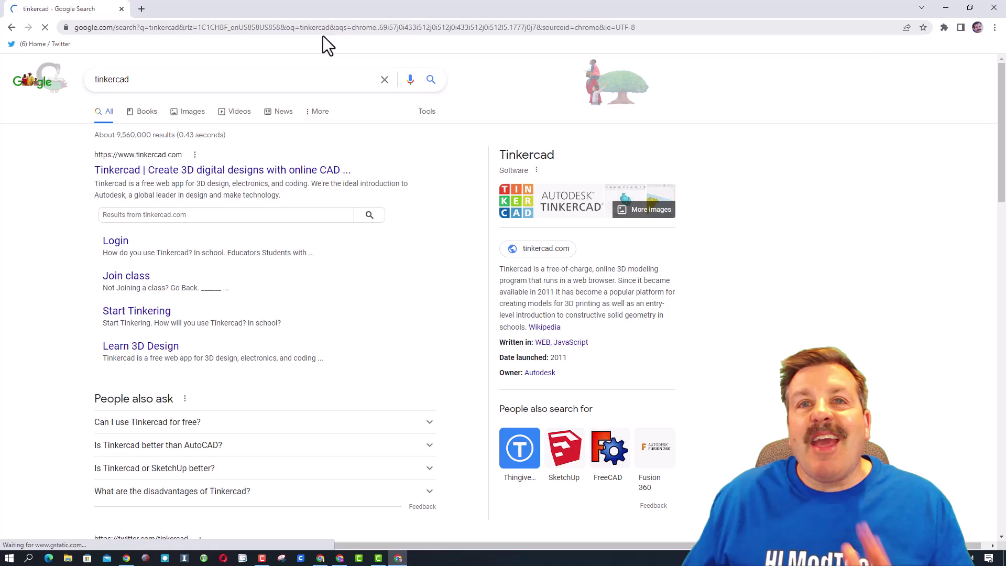
Log in to Tinkercad with a personal Google account and accept the terms
click(111, 242)
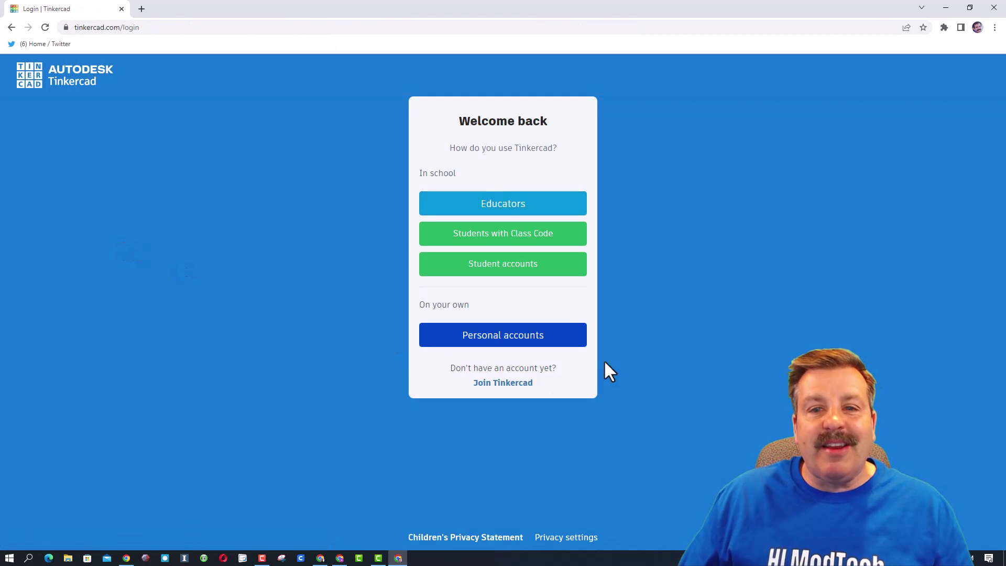
click(484, 339)
click(483, 207)
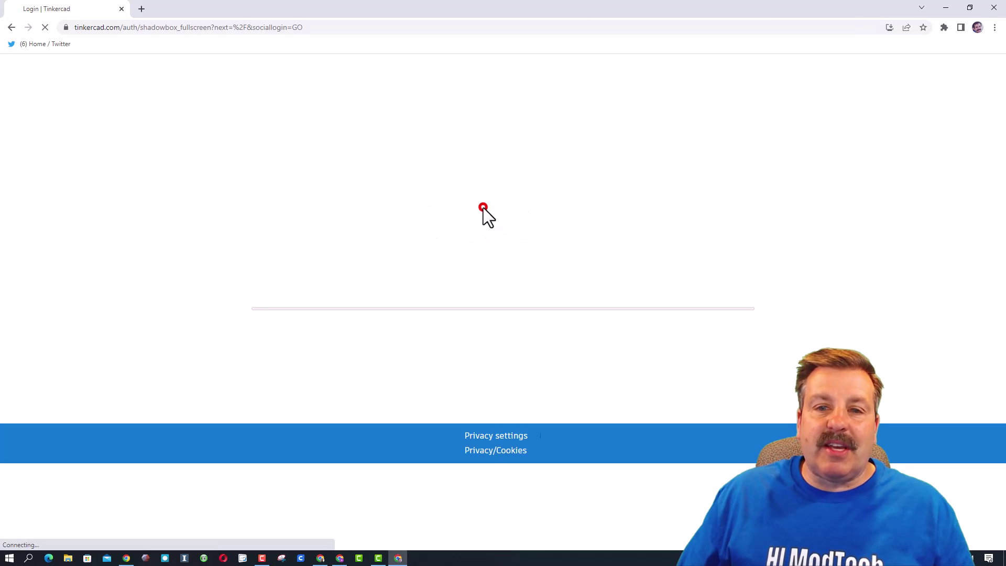
click(441, 287)
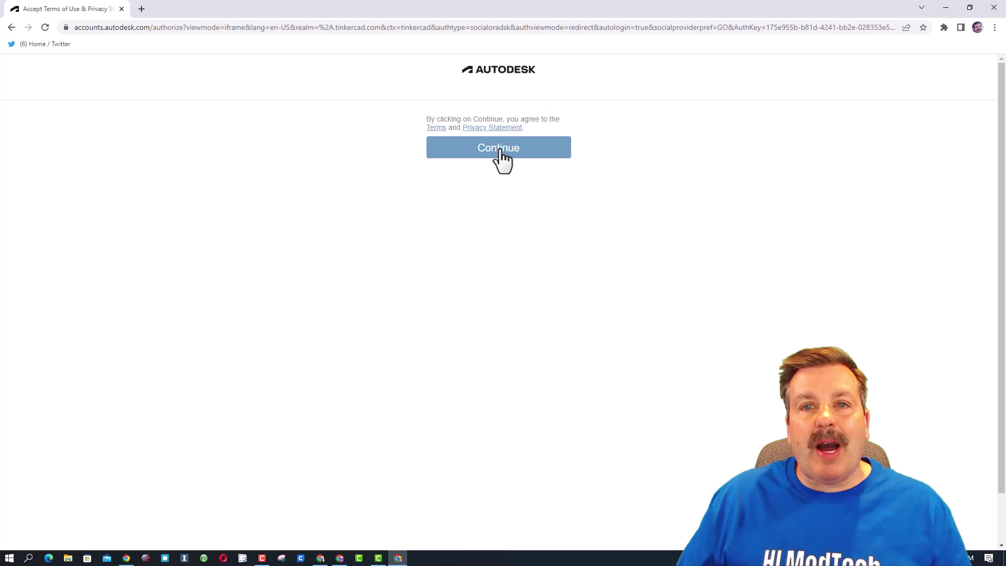
click(500, 150)
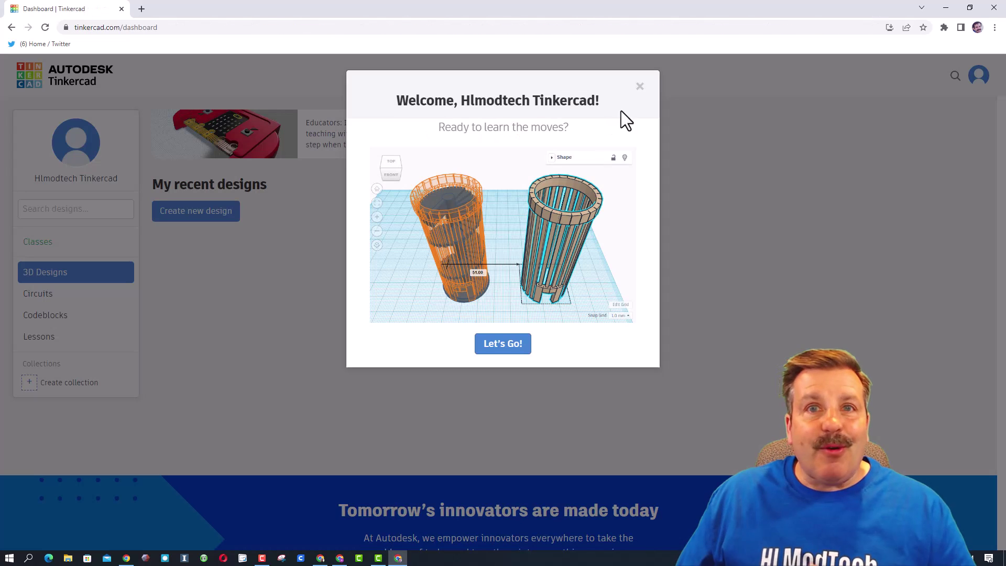
Dismiss the welcome message and educators banner, then create a new 3D design
click(639, 87)
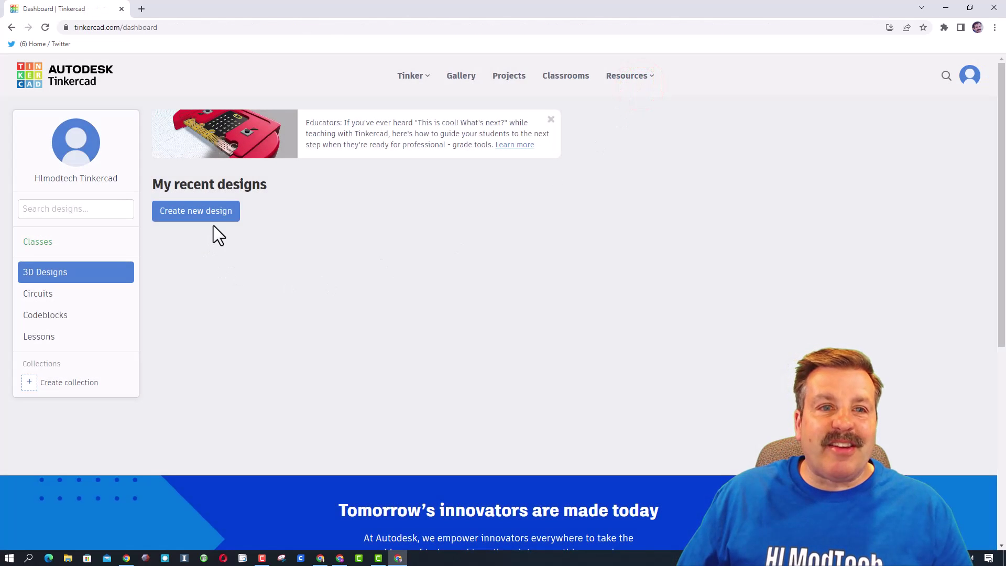
click(550, 119)
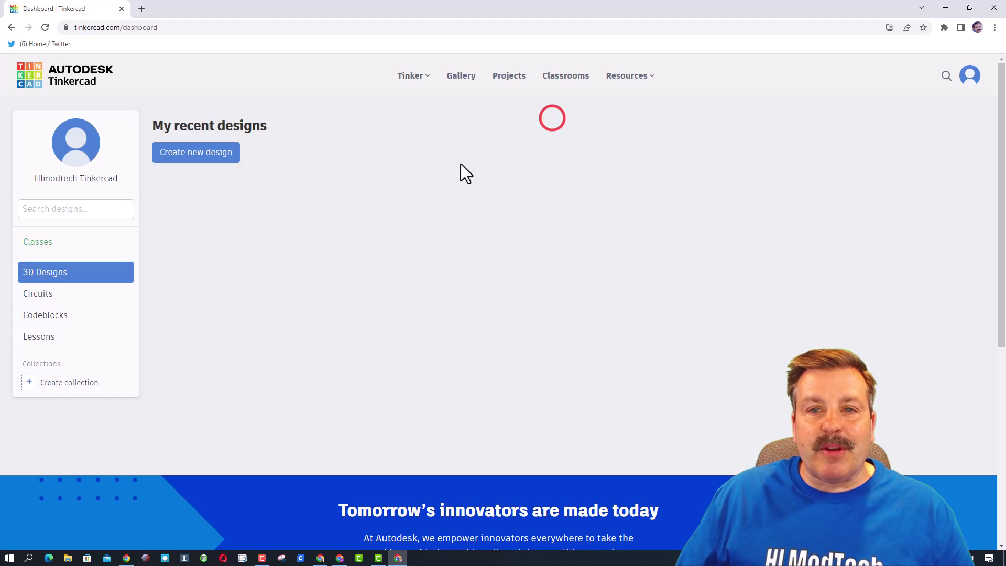
click(203, 152)
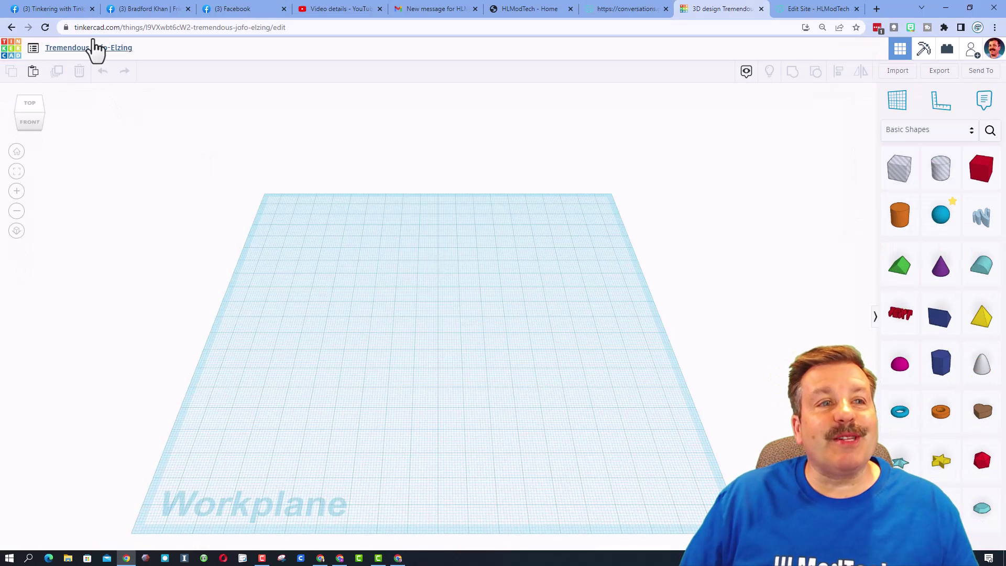
Rename the design to 'house mdh v6'
click(88, 54)
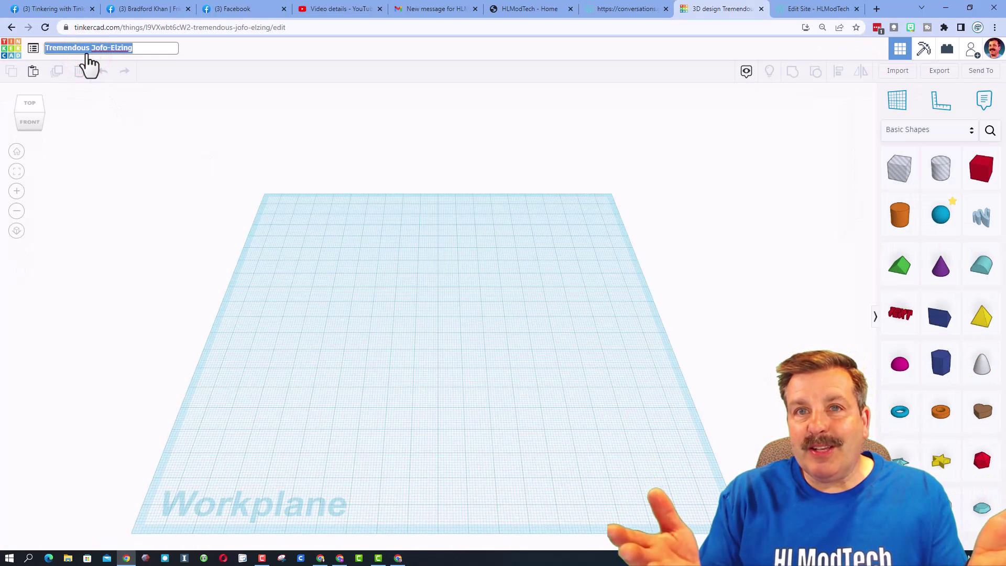
text(house mdh v6)
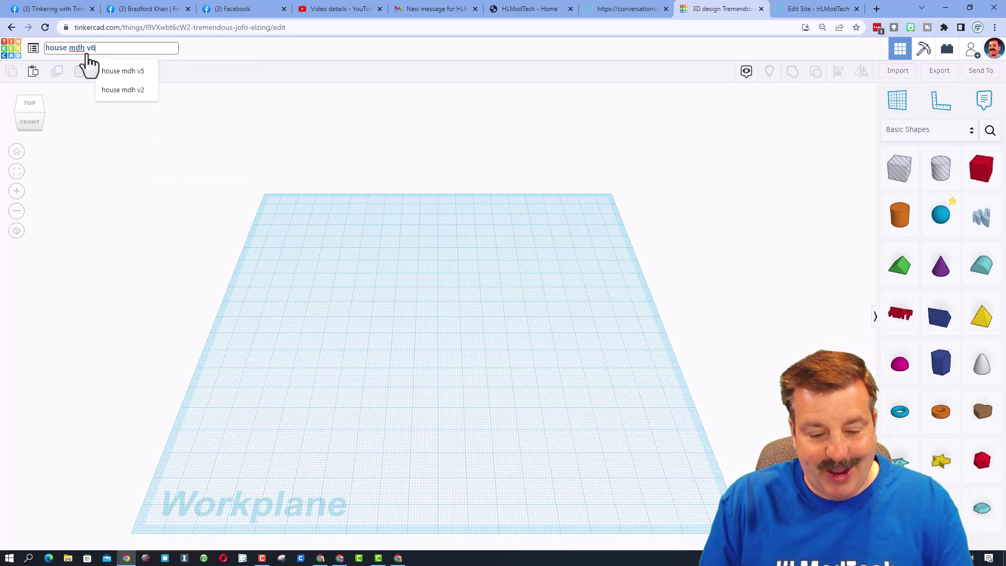
key(Return)
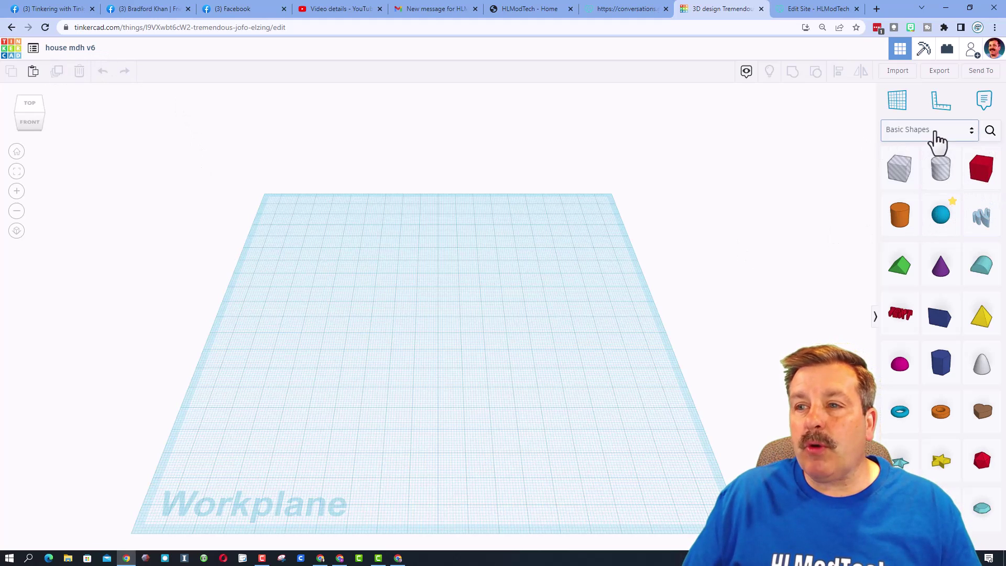
Place a box on the workplane and set its length to 100
drag(978, 174, 363, 314)
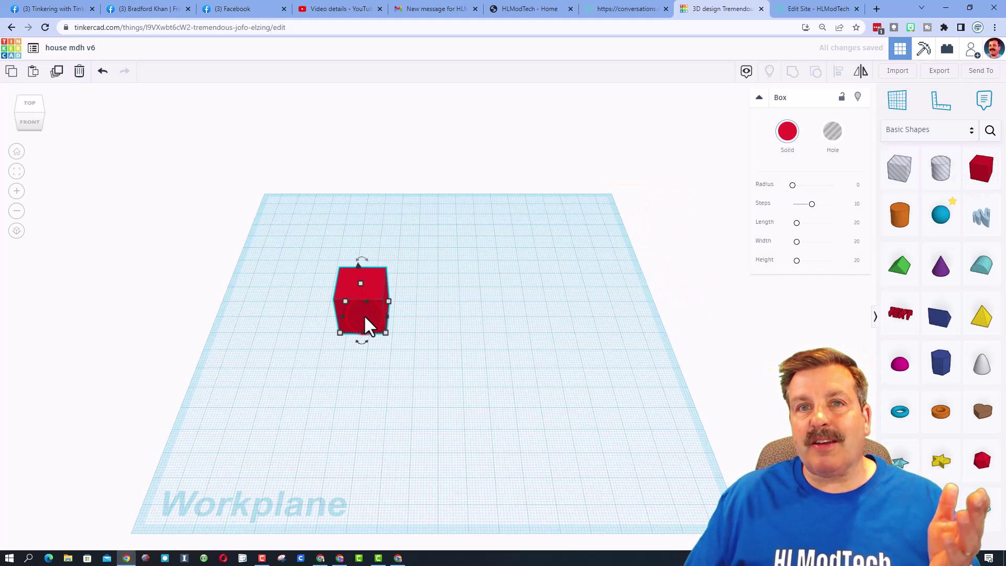
click(388, 338)
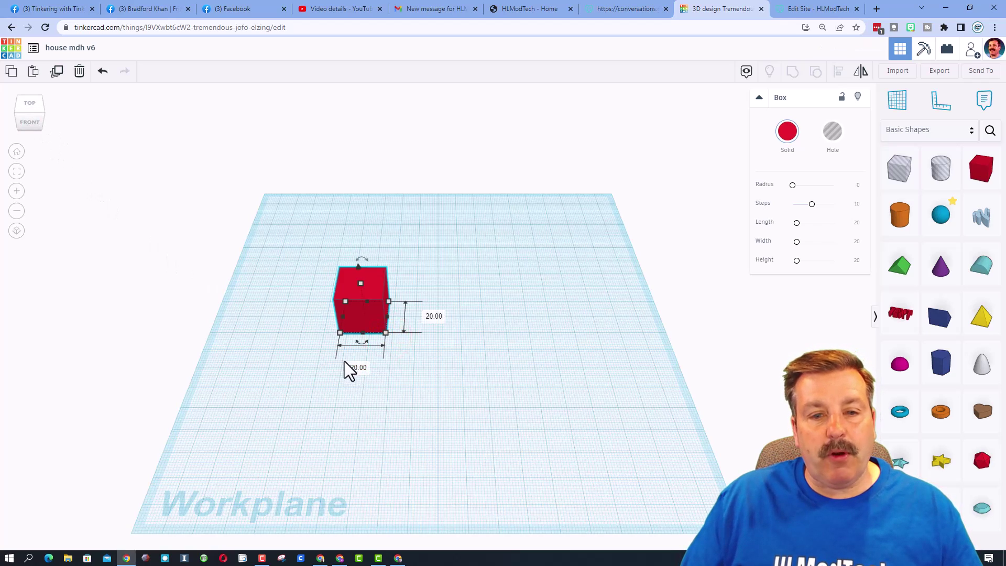
click(358, 367)
text(100)
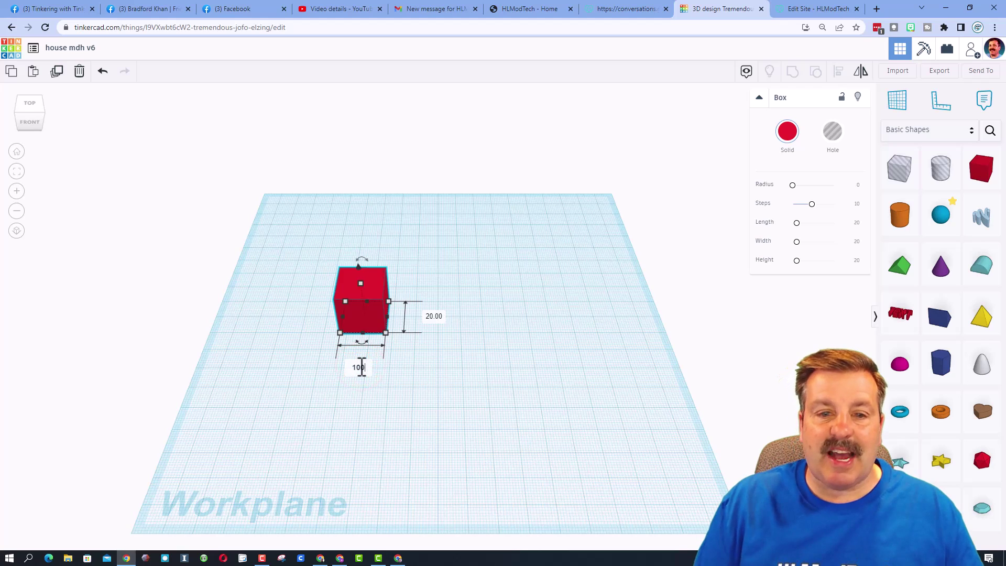
key(Return)
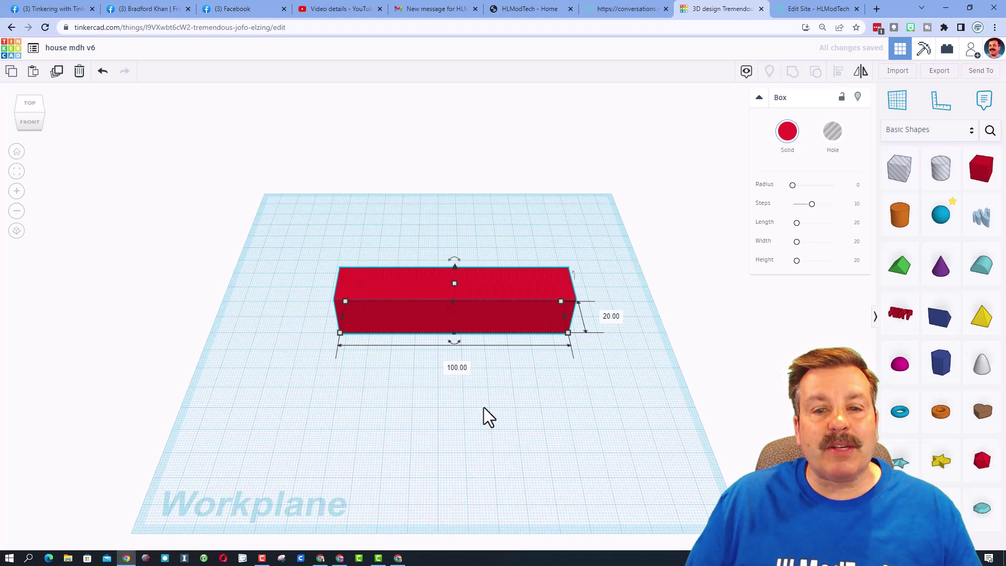
Set the box's width to 60 and its height to 40
click(40, 112)
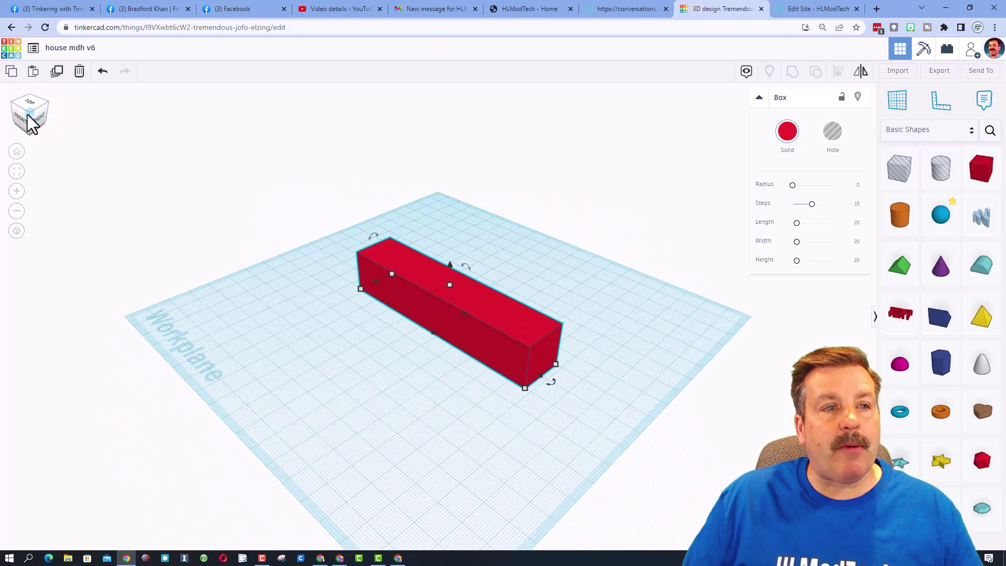
click(46, 102)
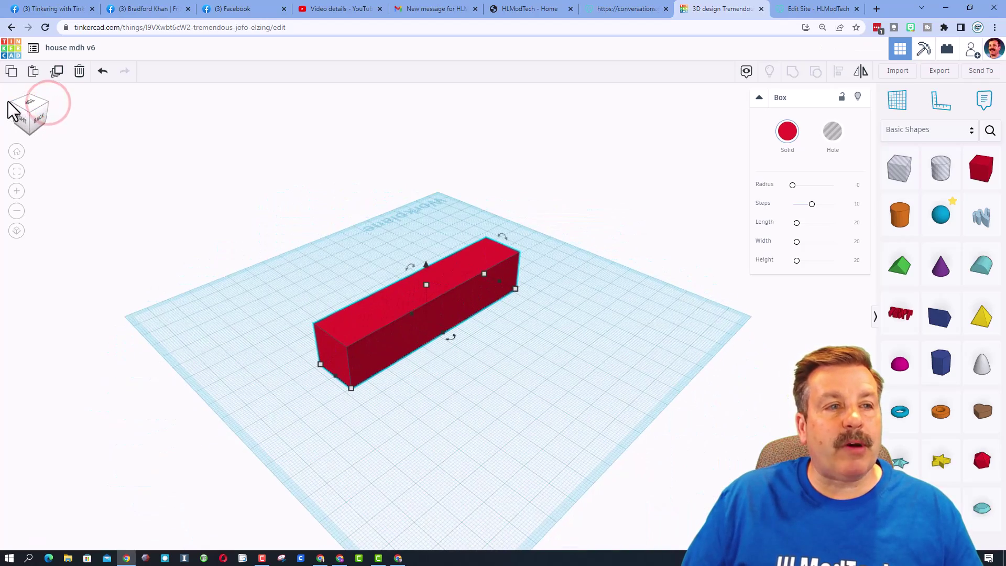
click(14, 102)
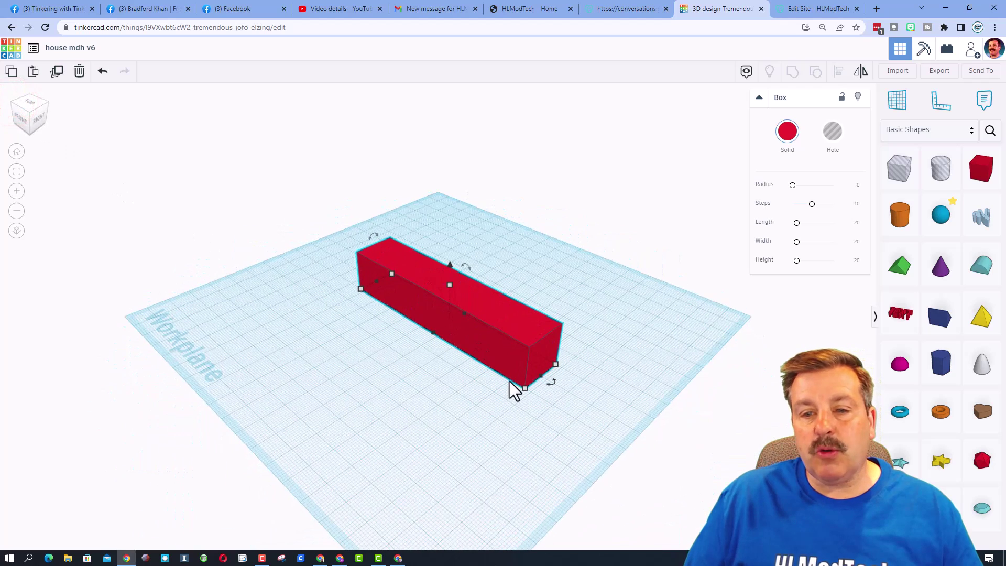
click(524, 387)
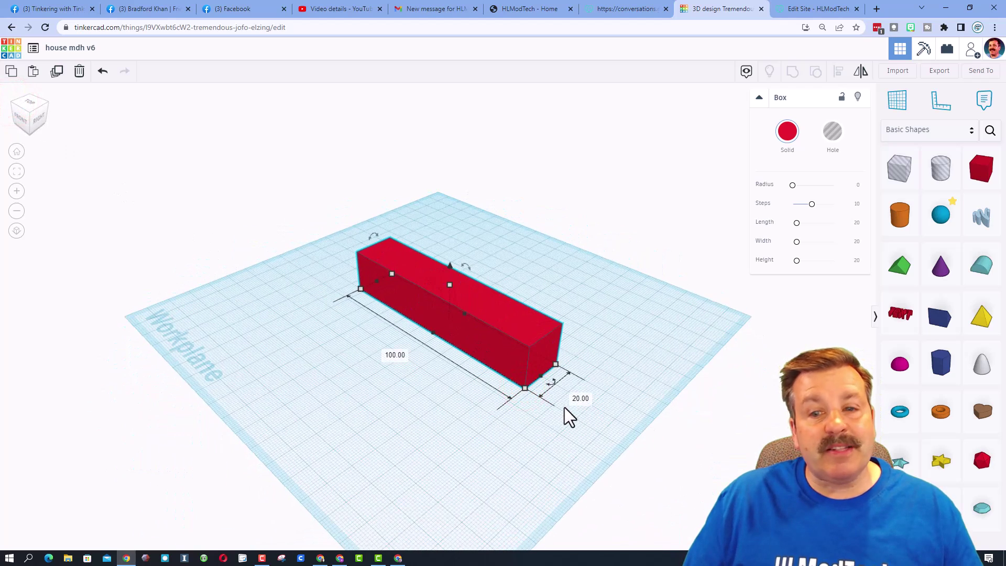
click(579, 397)
text(60)
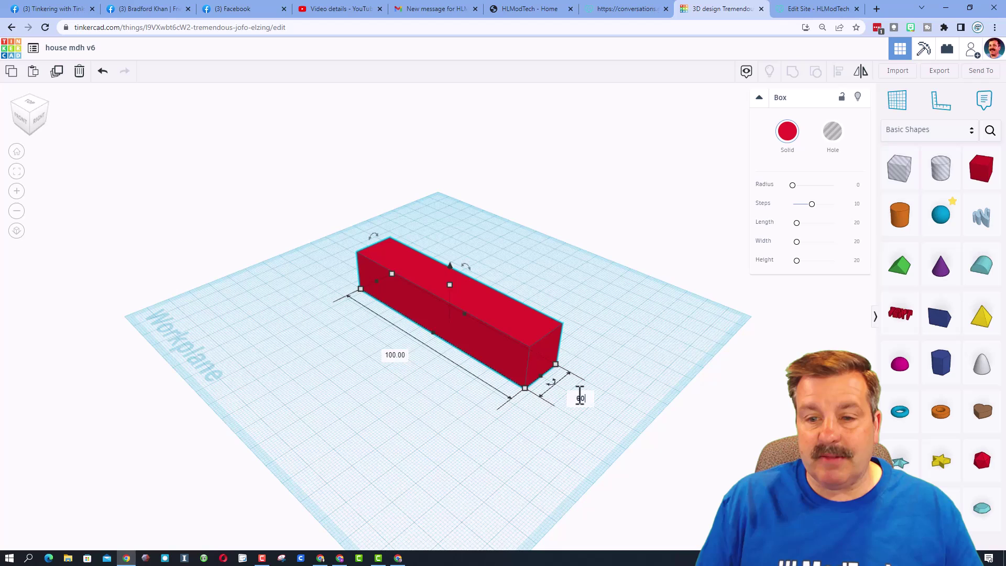
key(Return)
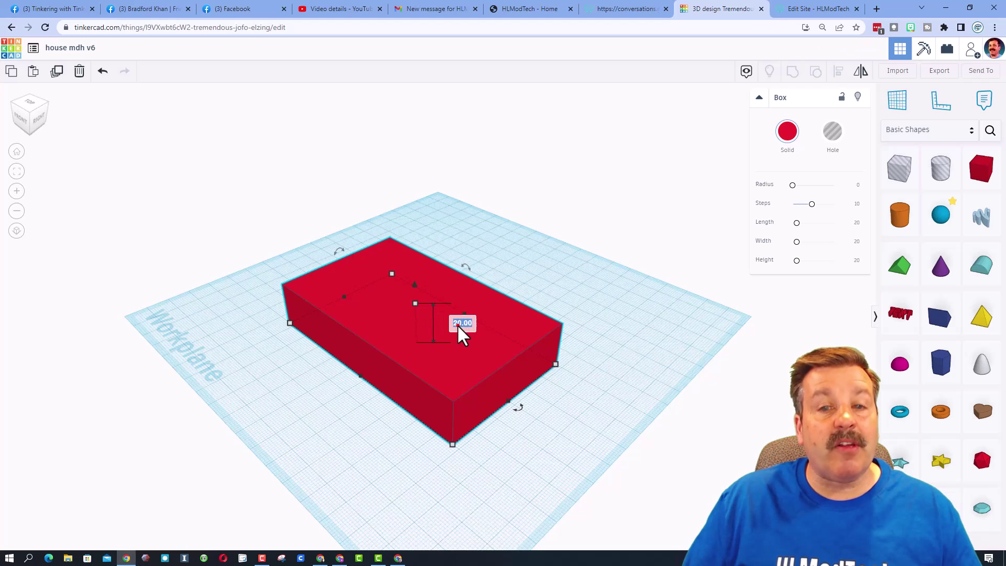
click(462, 325)
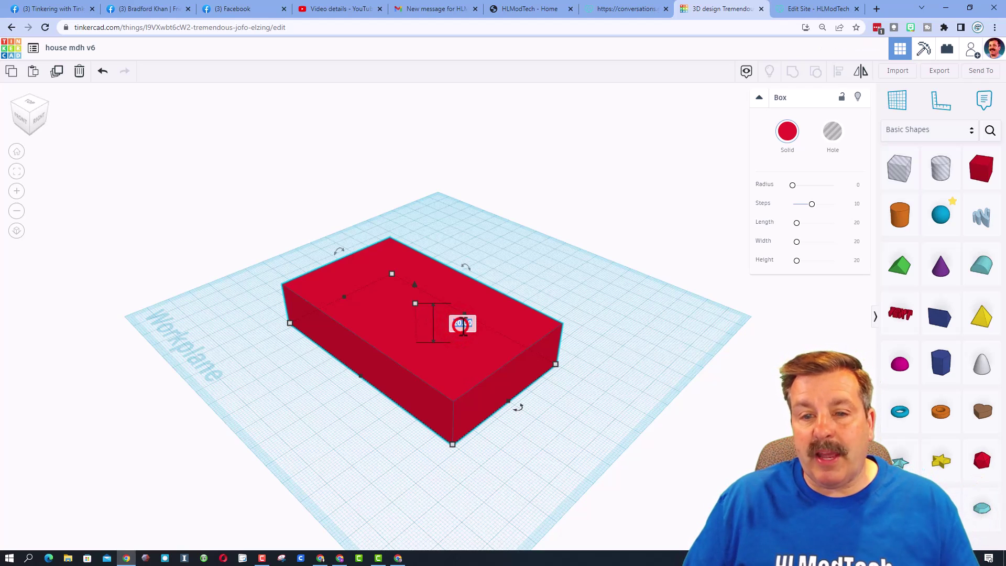
text(40)
key(Return)
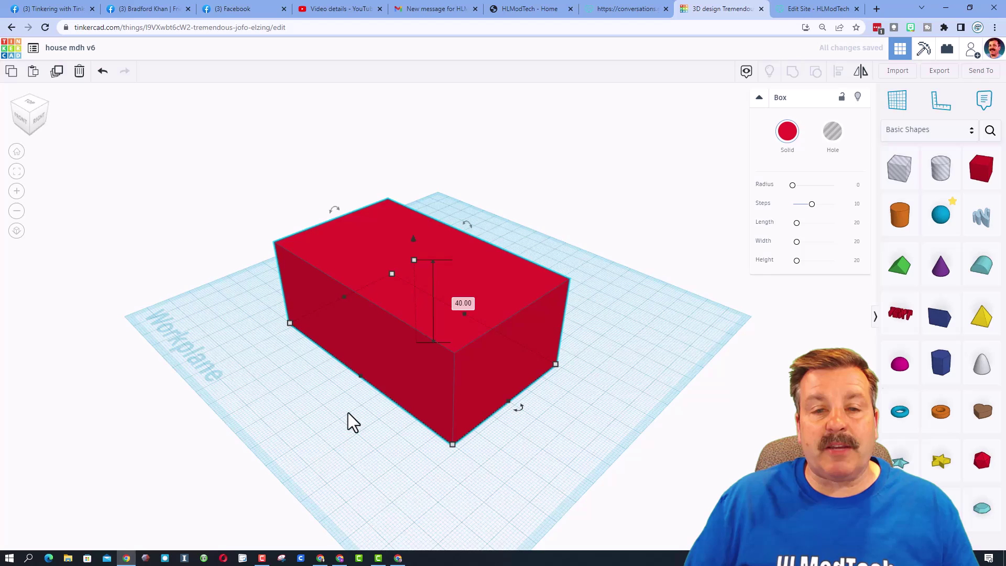
right_drag(347, 419, 485, 320)
Change the box's colour to brown
click(786, 138)
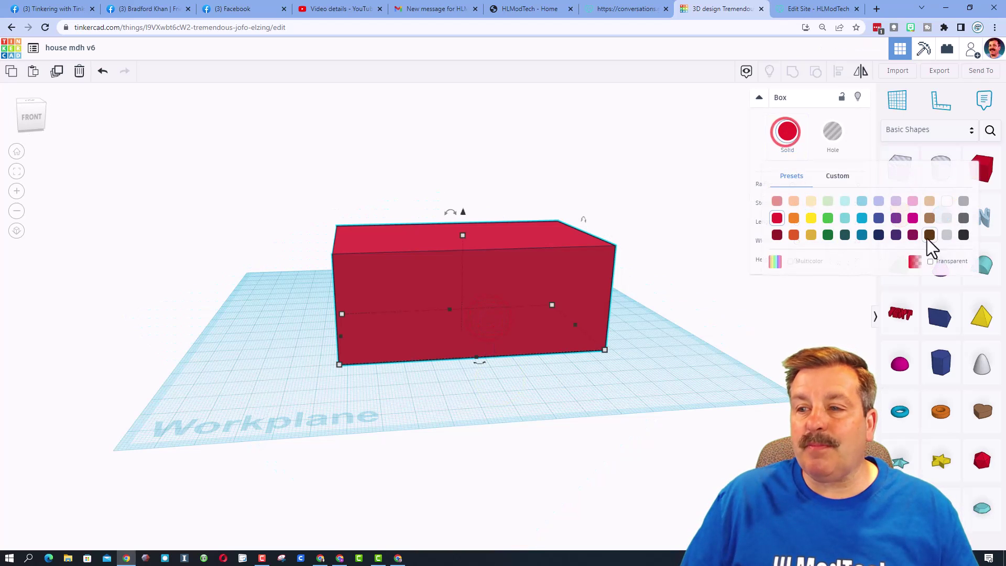
click(929, 234)
click(661, 387)
Duplicate the brown box and nudge the copy one step left and forward
right_drag(681, 363, 602, 367)
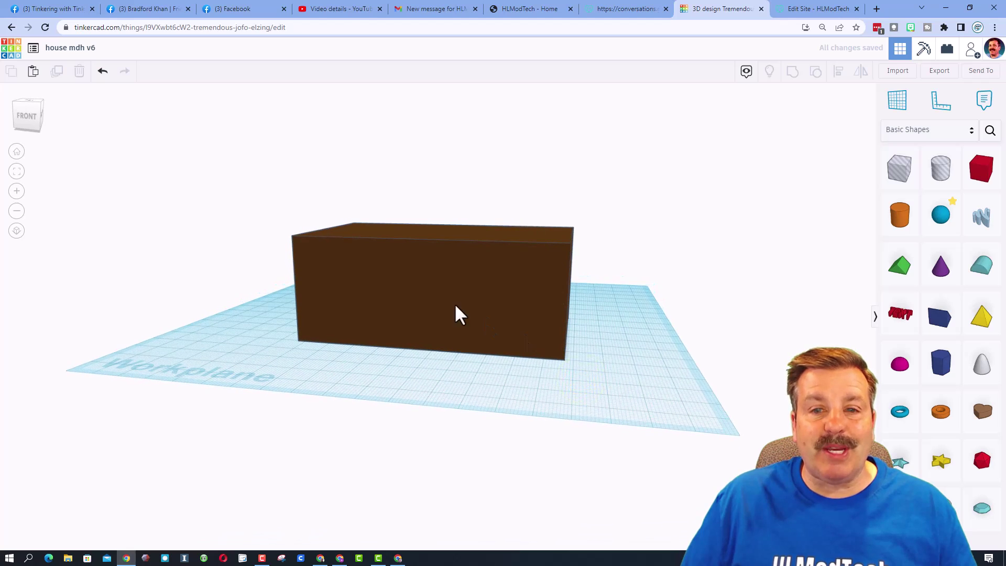
right_drag(454, 305, 415, 278)
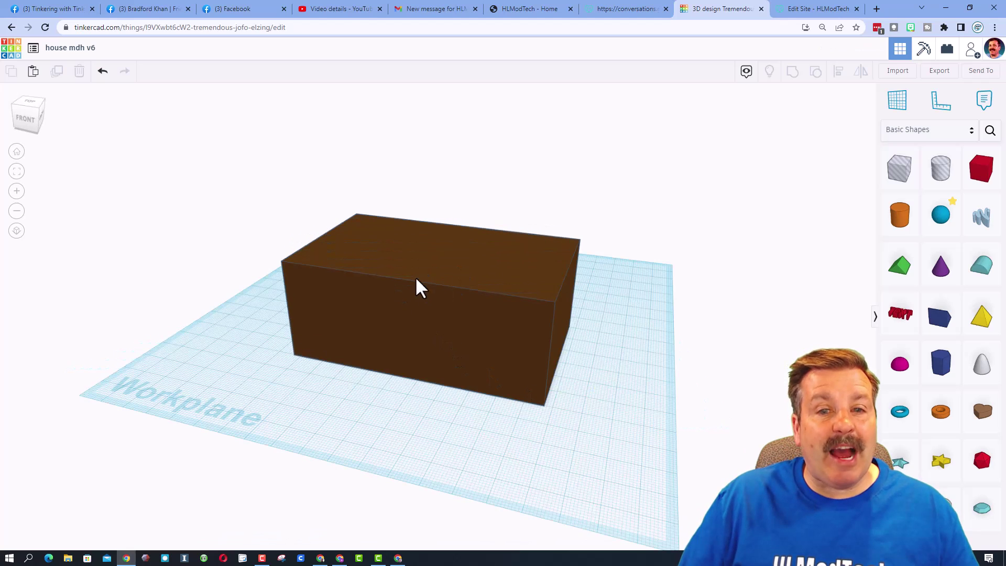
click(415, 345)
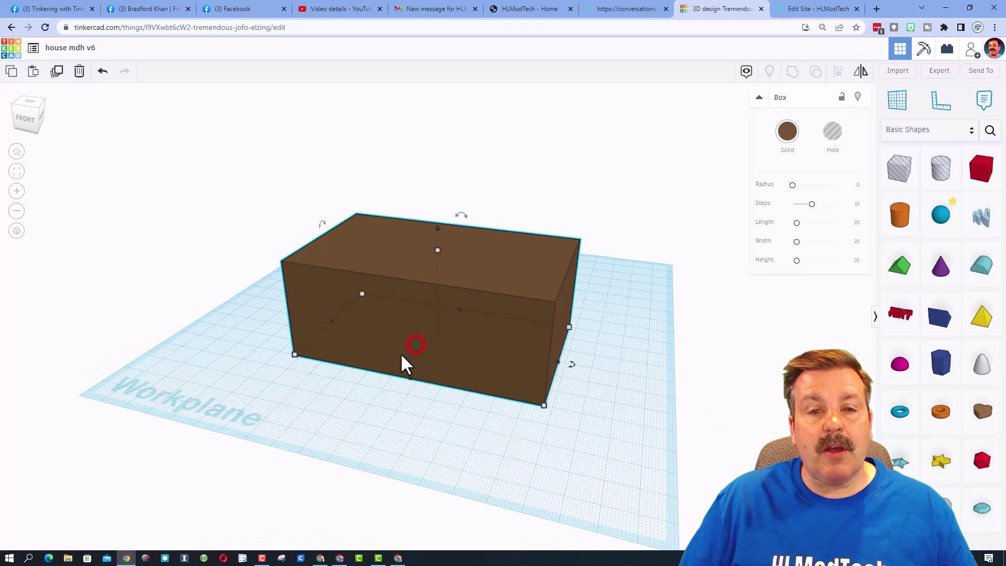
click(56, 73)
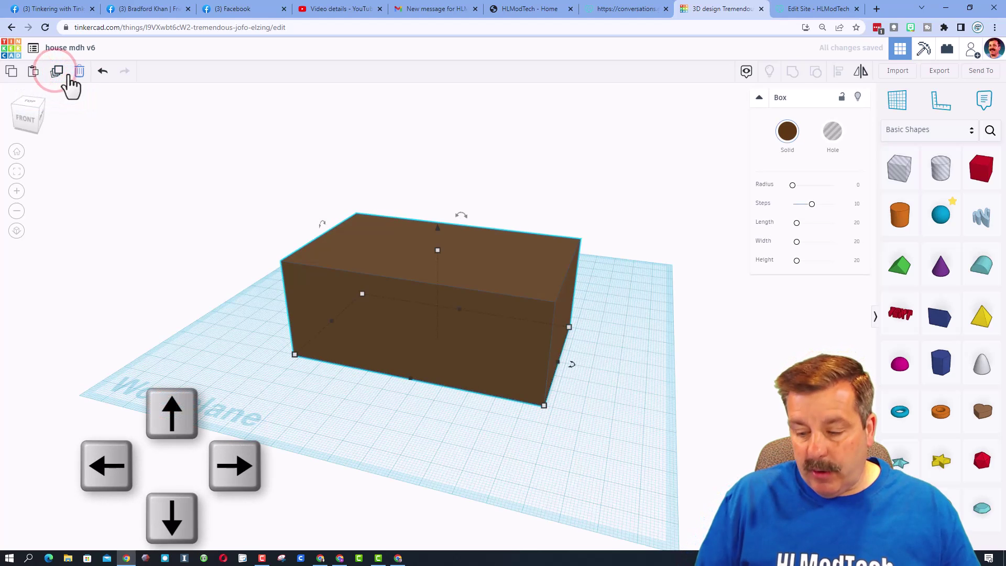
key(Left)
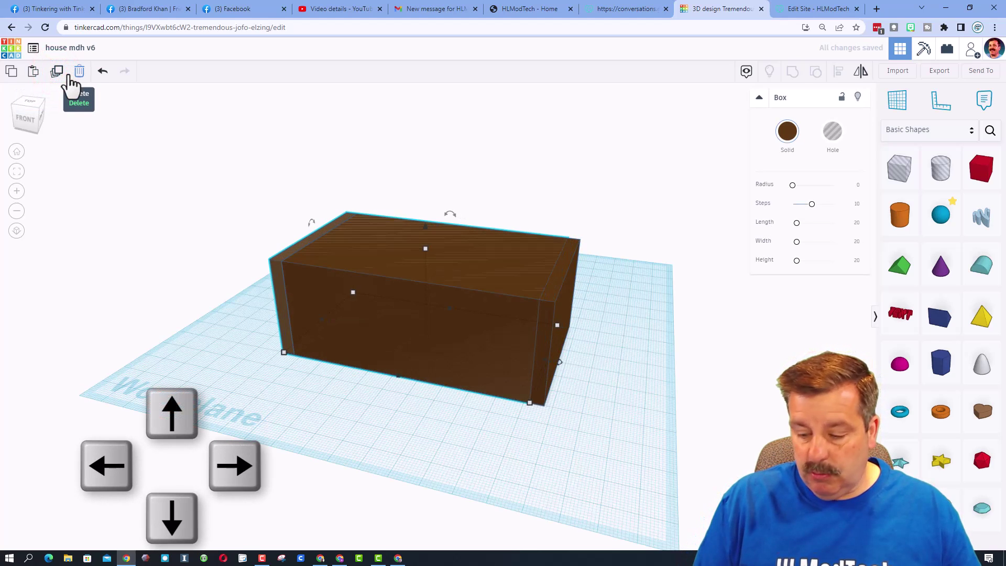
key(Down)
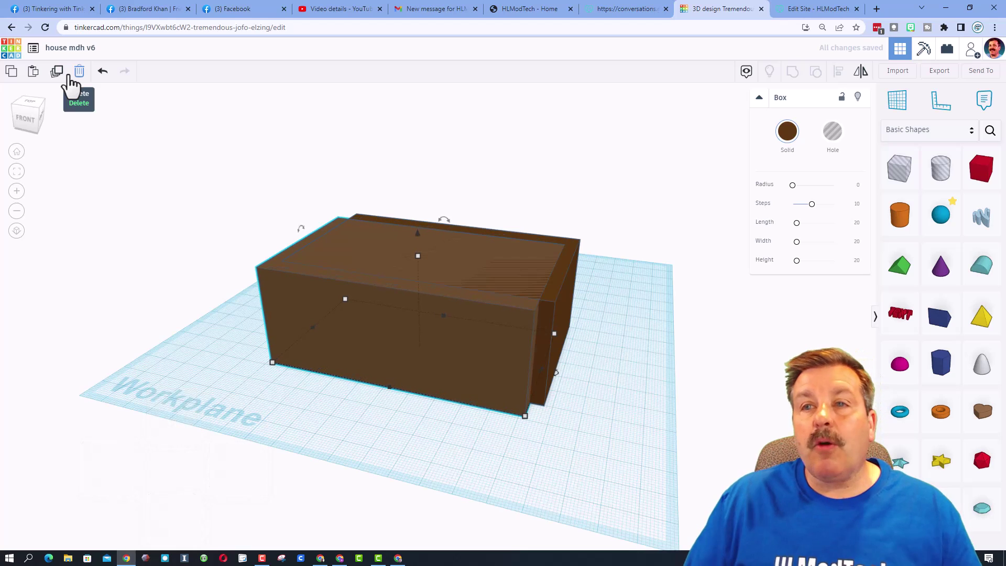
Make the copy a hole sized 96 long, 56 wide and 45 tall, then select both shapes
click(833, 138)
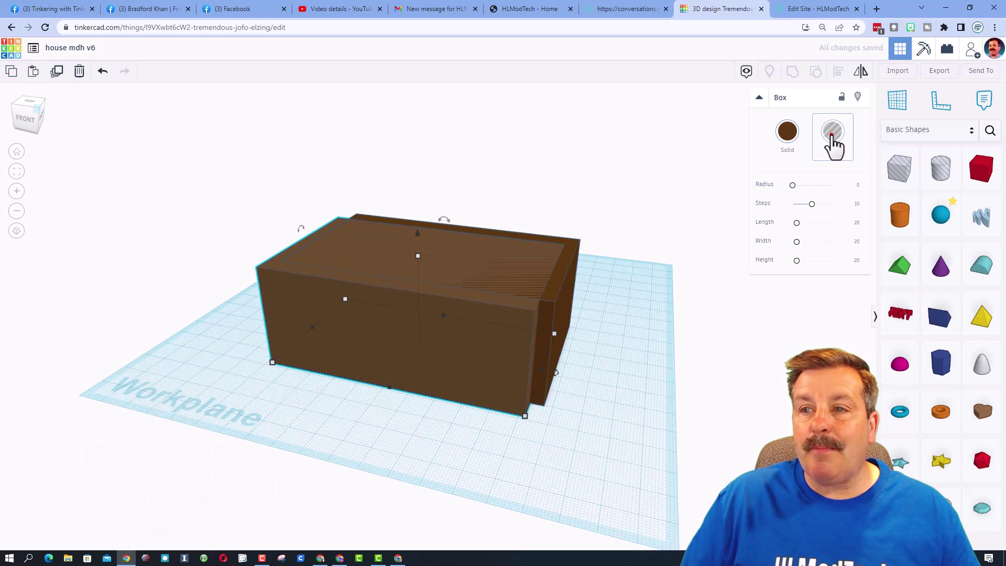
click(414, 258)
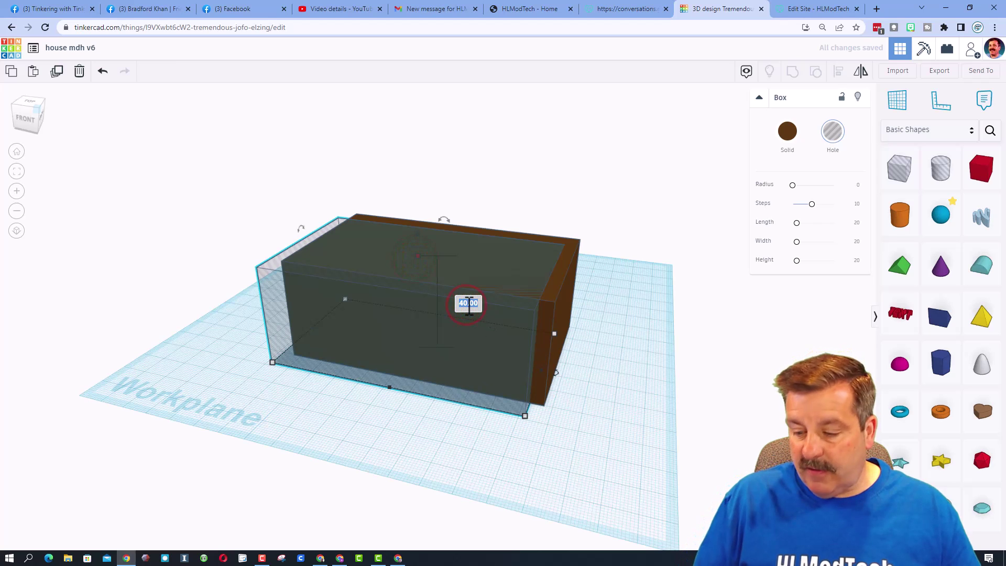
key(Return)
right_drag(572, 328, 615, 359)
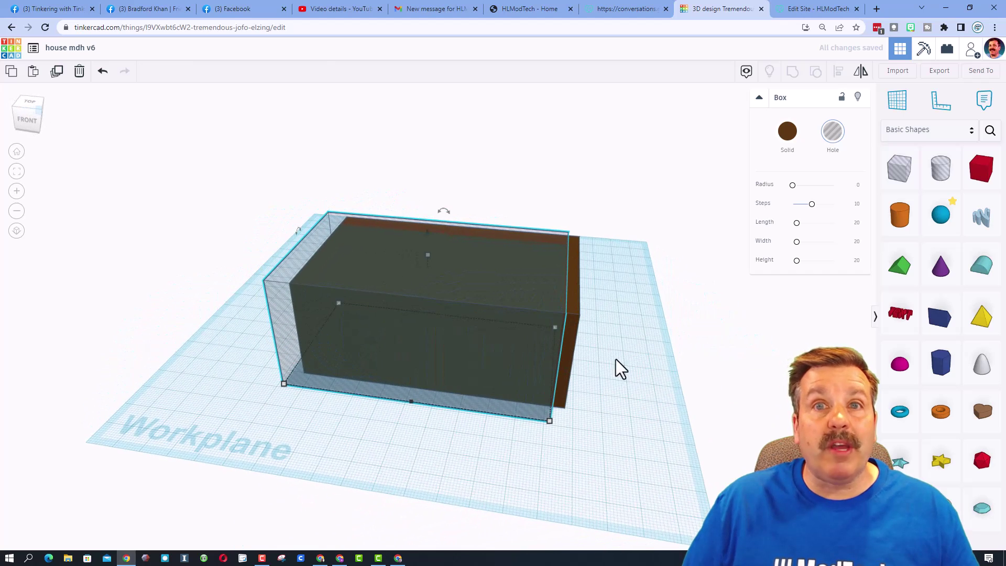
click(549, 423)
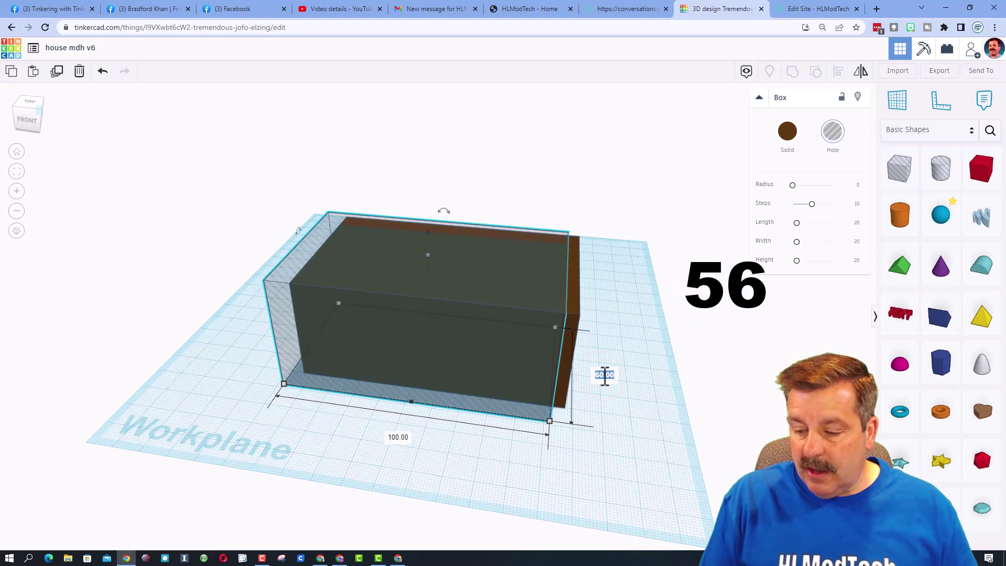
key(Return)
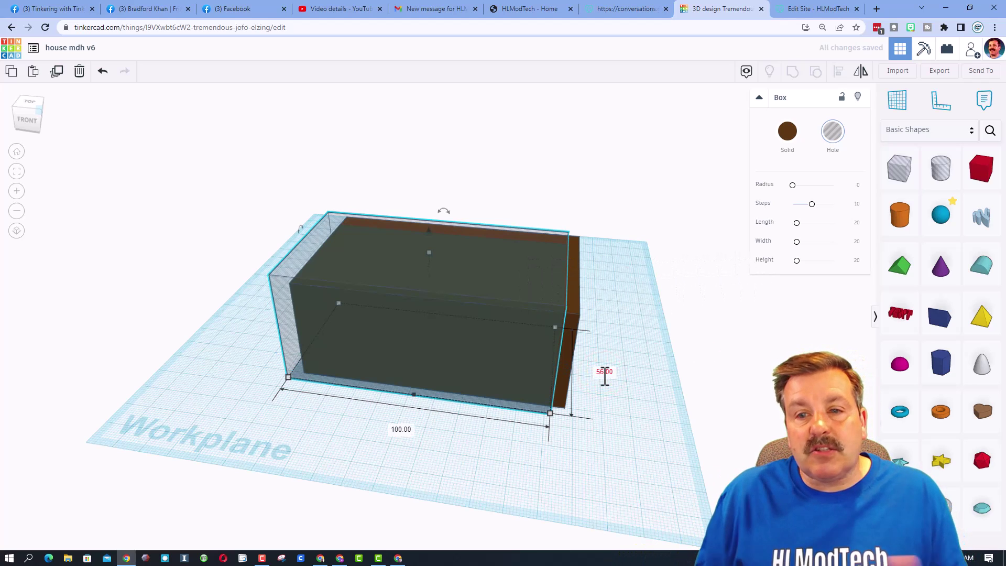
click(401, 429)
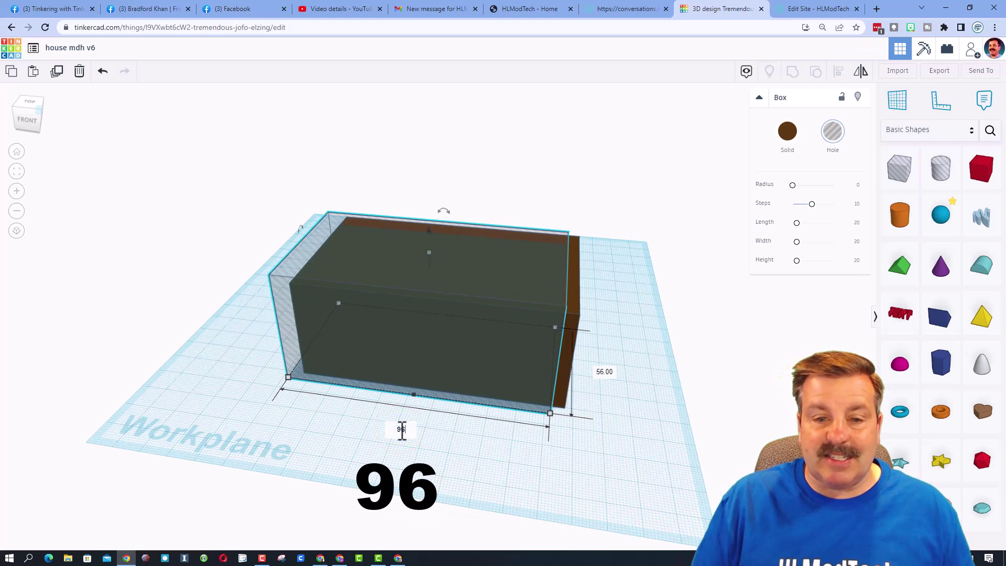
key(Return)
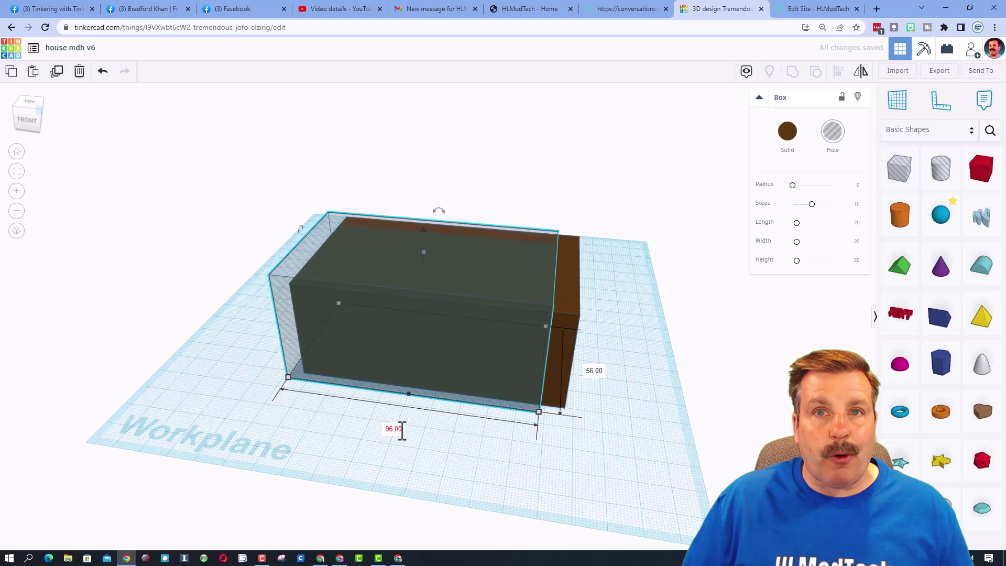
drag(174, 229, 419, 404)
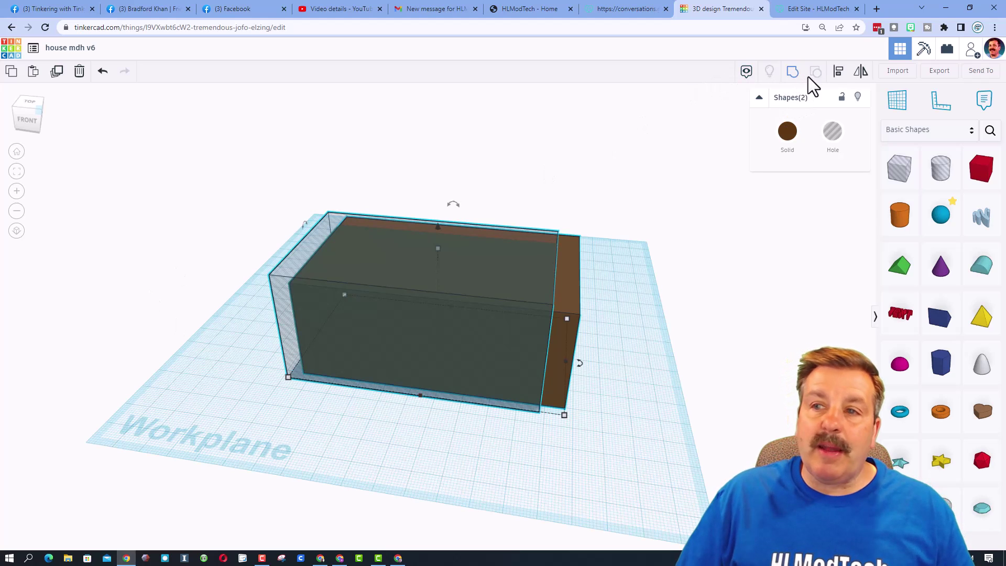
Align the hole to the brown box's centre on both axes and group them into hollow walls
click(838, 77)
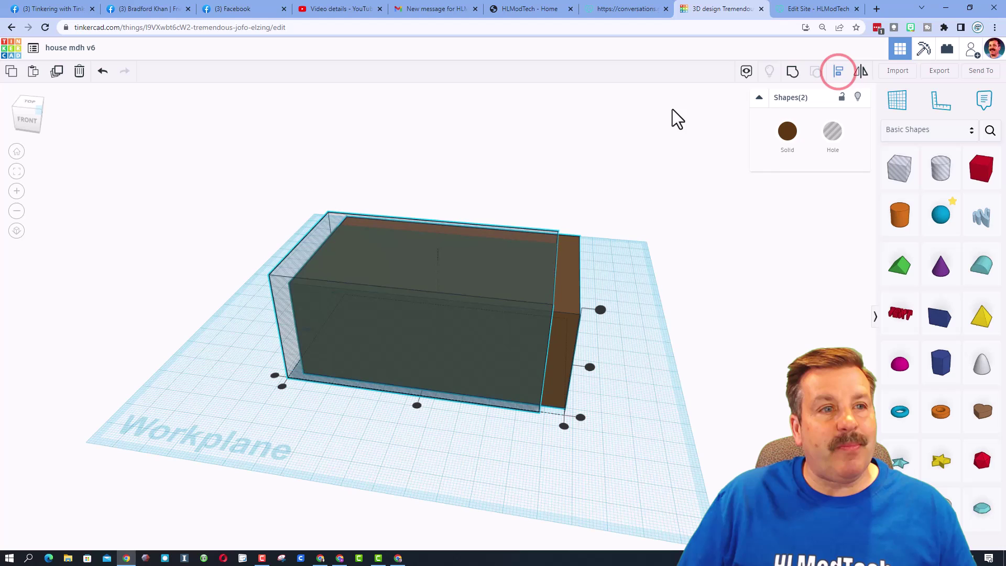
click(40, 110)
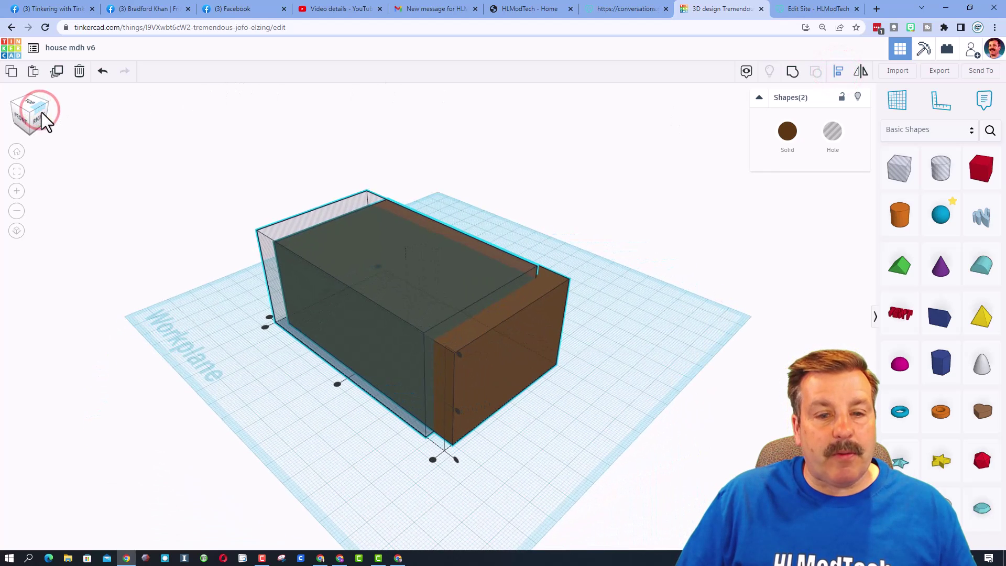
click(338, 385)
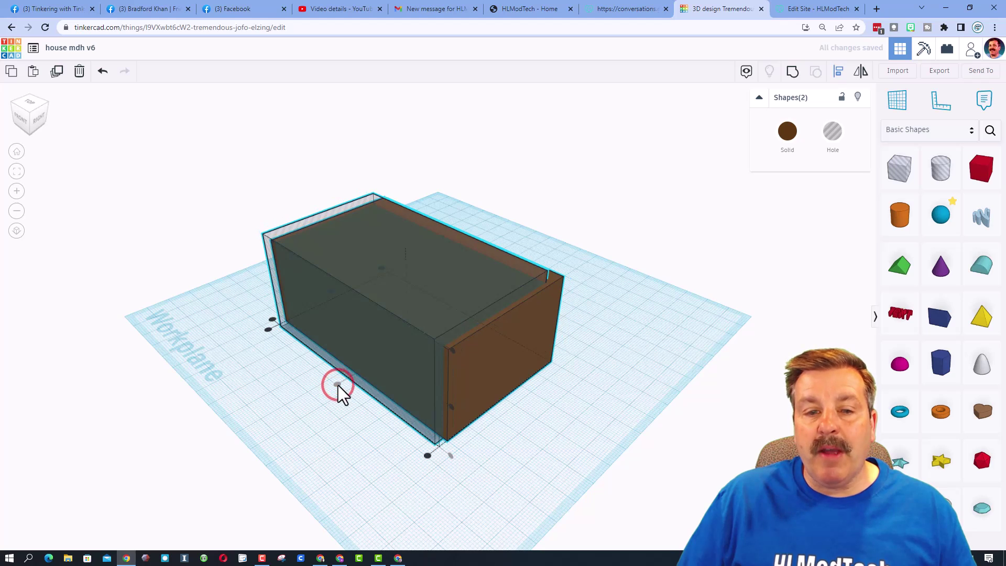
click(12, 105)
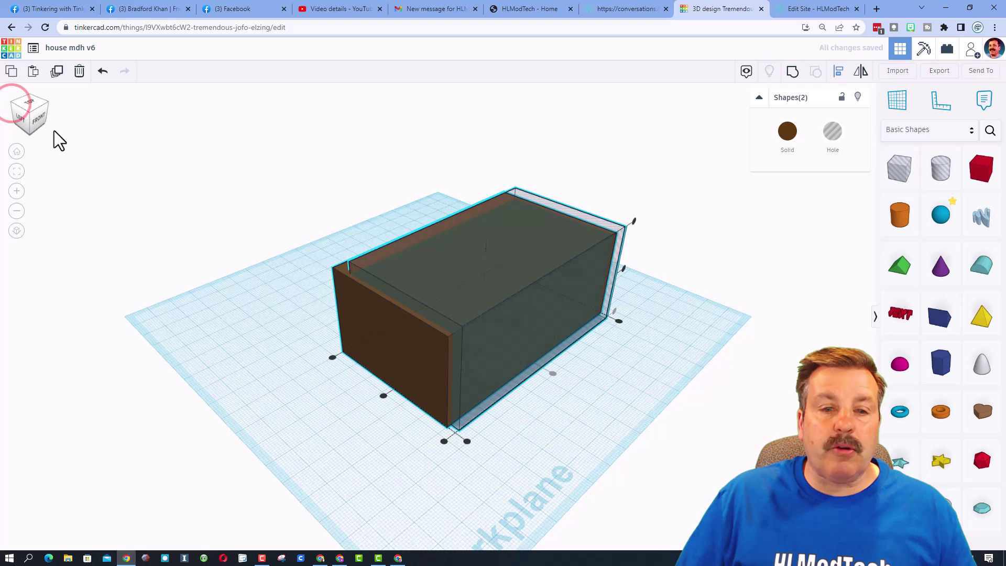
click(382, 397)
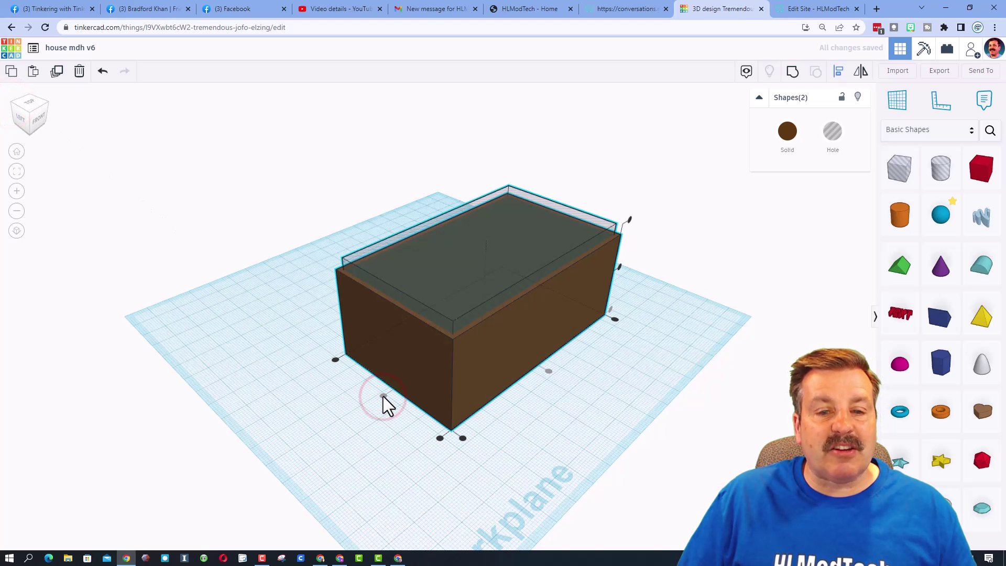
click(792, 73)
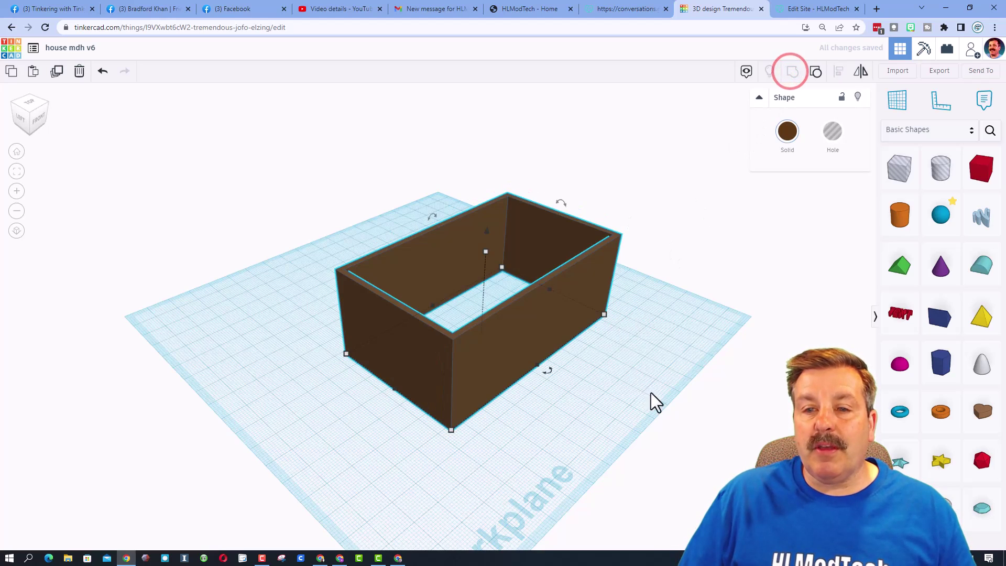
right_drag(649, 400, 585, 408)
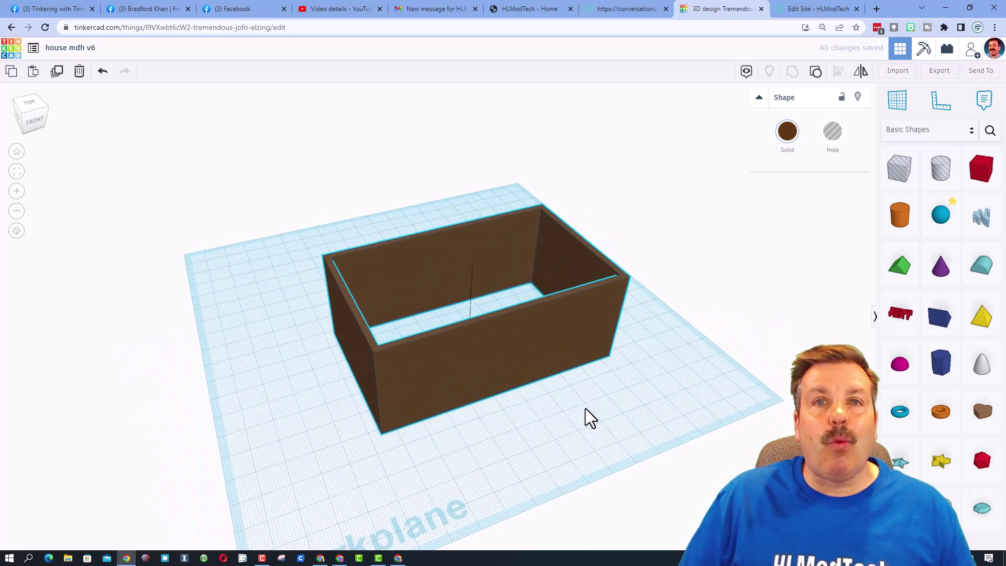
Place a hole box on the workplane and set its size to 10
click(561, 394)
mouse_move(561, 394)
right_down()
mouse_move(502, 382)
mouse_move(561, 374)
right_up()
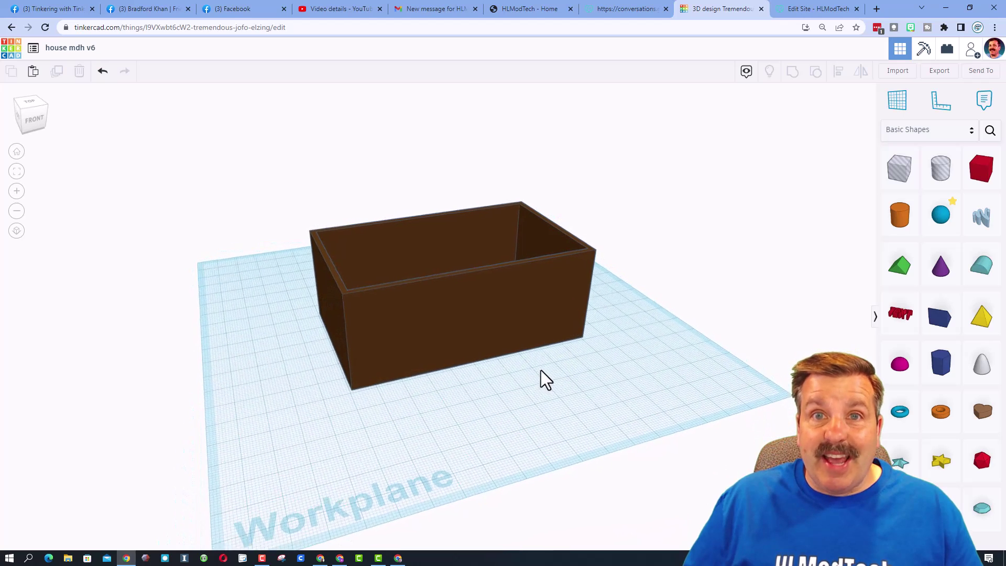
click(901, 178)
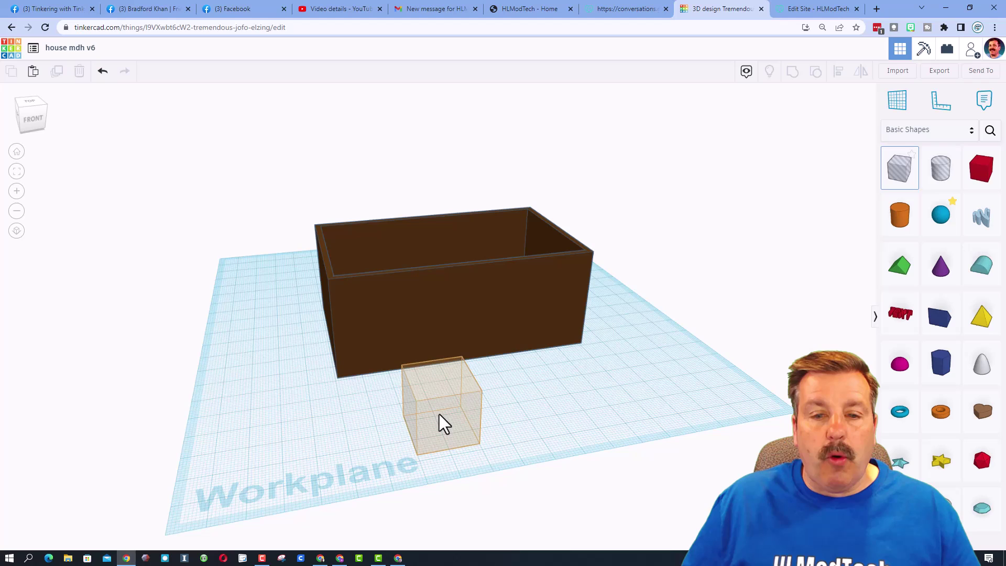
click(428, 414)
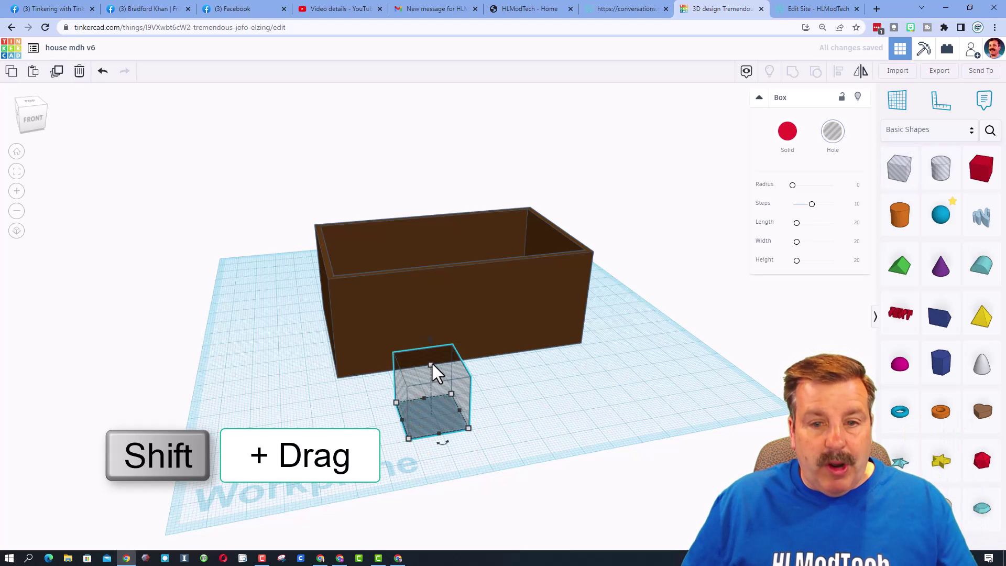
shift+drag(432, 365, 449, 240)
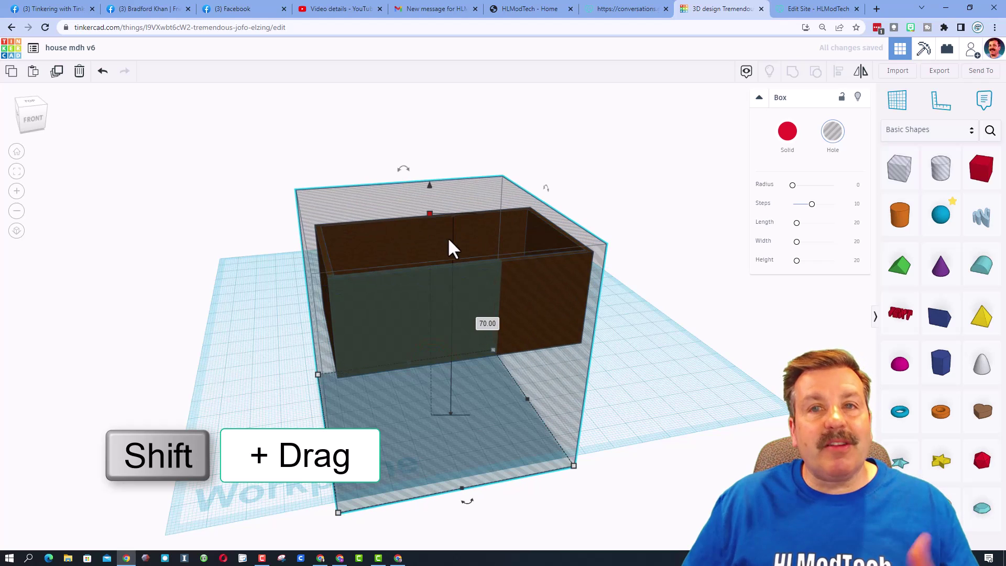
click(487, 327)
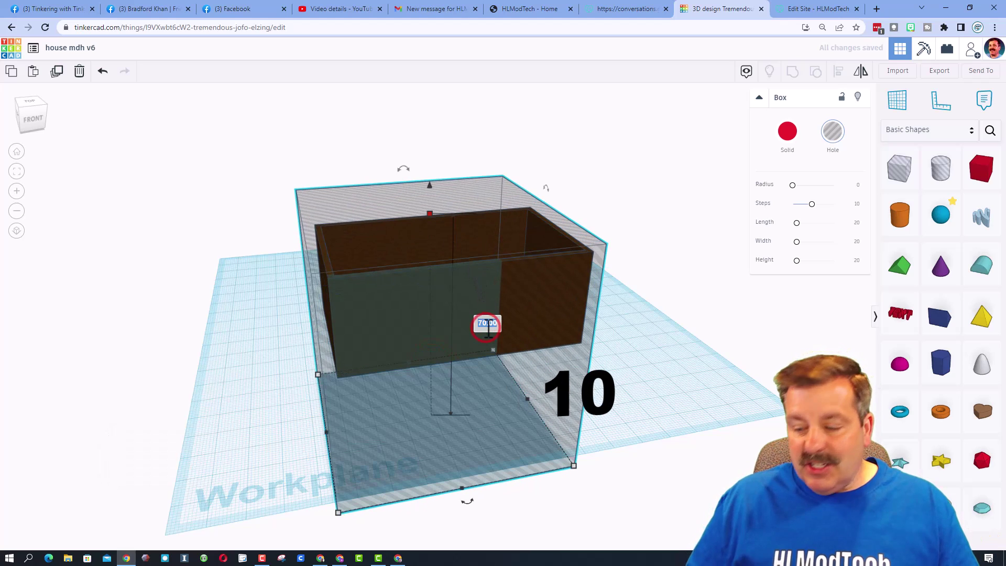
text(10)
key(Return)
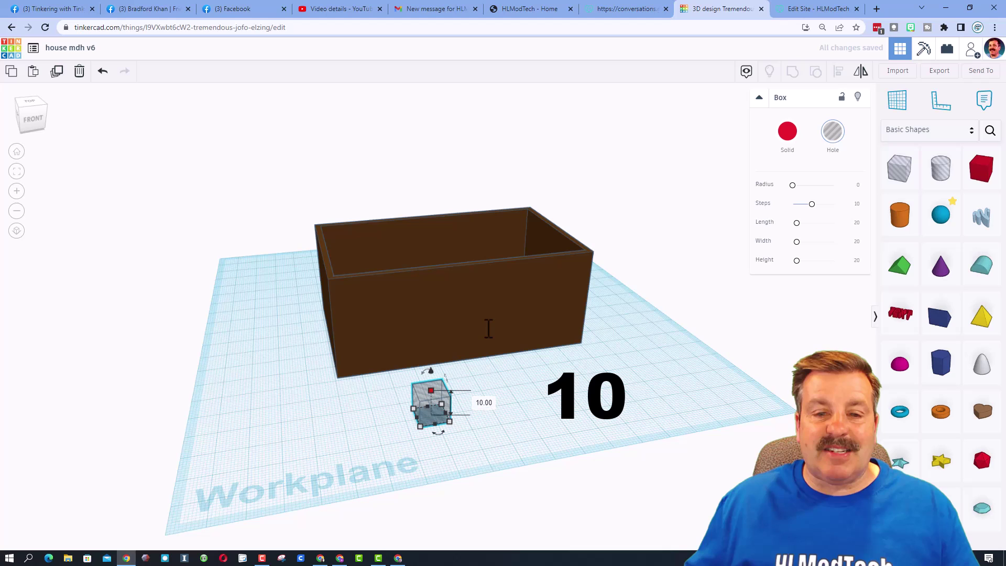
Move the hole cube left and forward in front of the house and reselect it
click(494, 476)
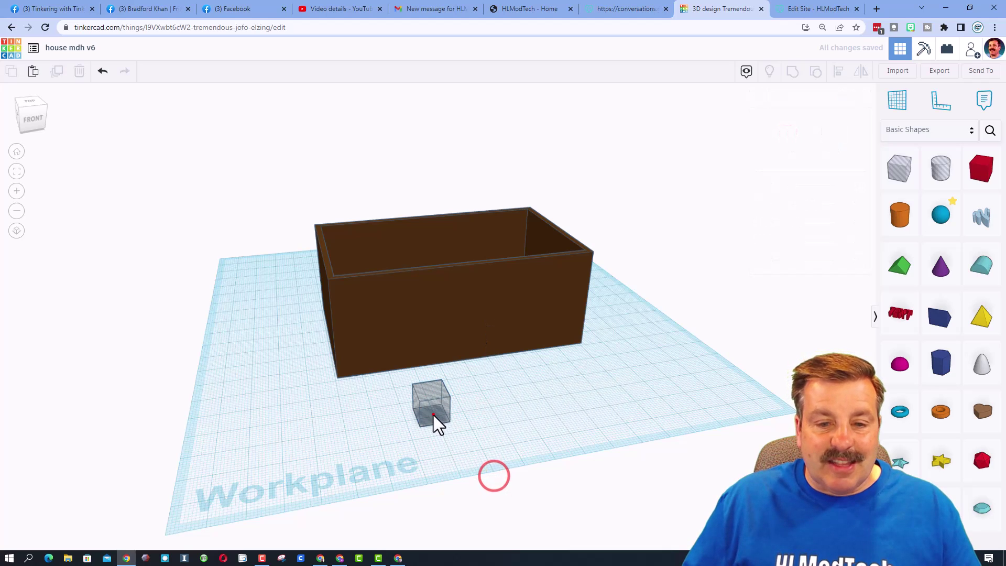
drag(433, 415, 419, 410)
click(383, 433)
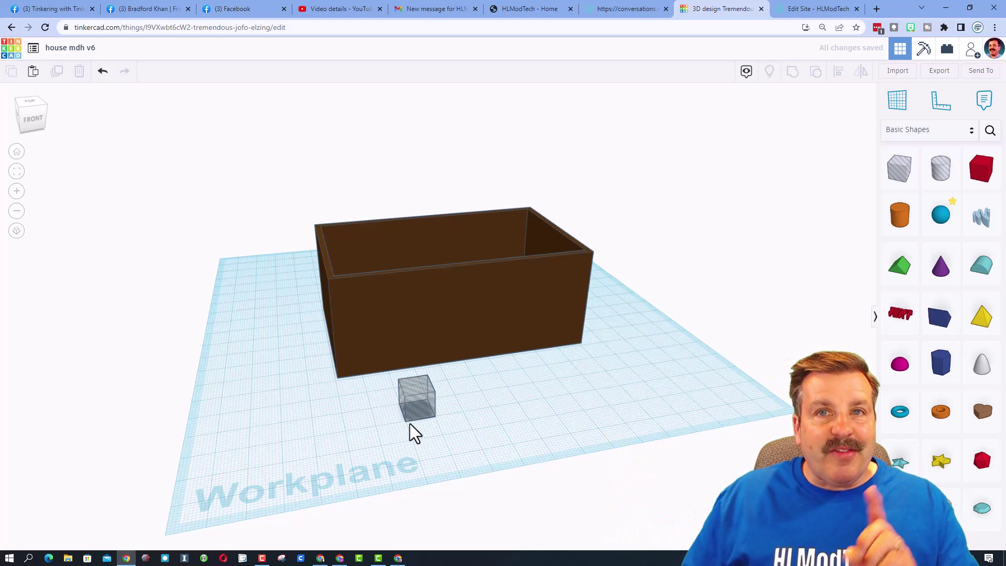
right_drag(500, 429, 473, 423)
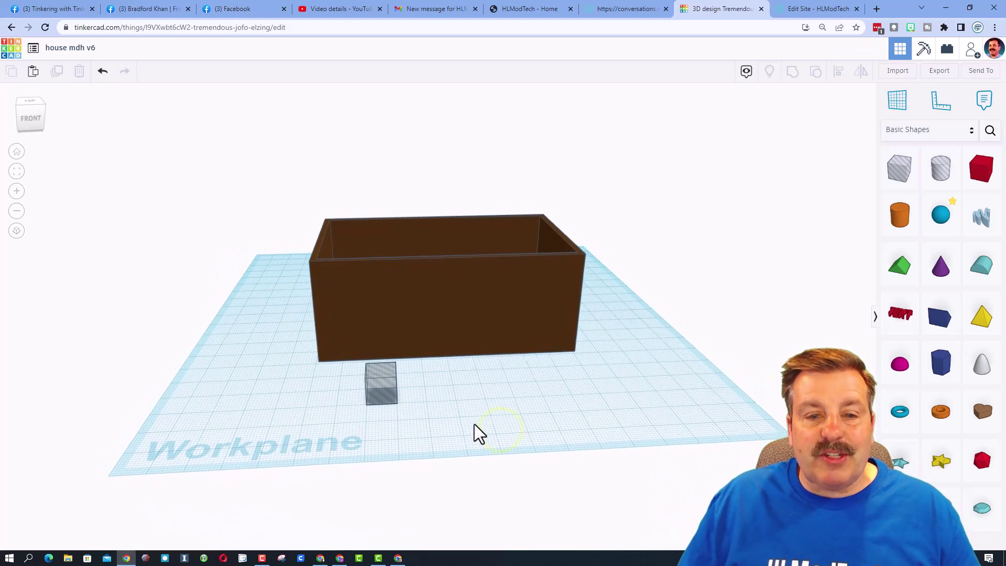
click(390, 391)
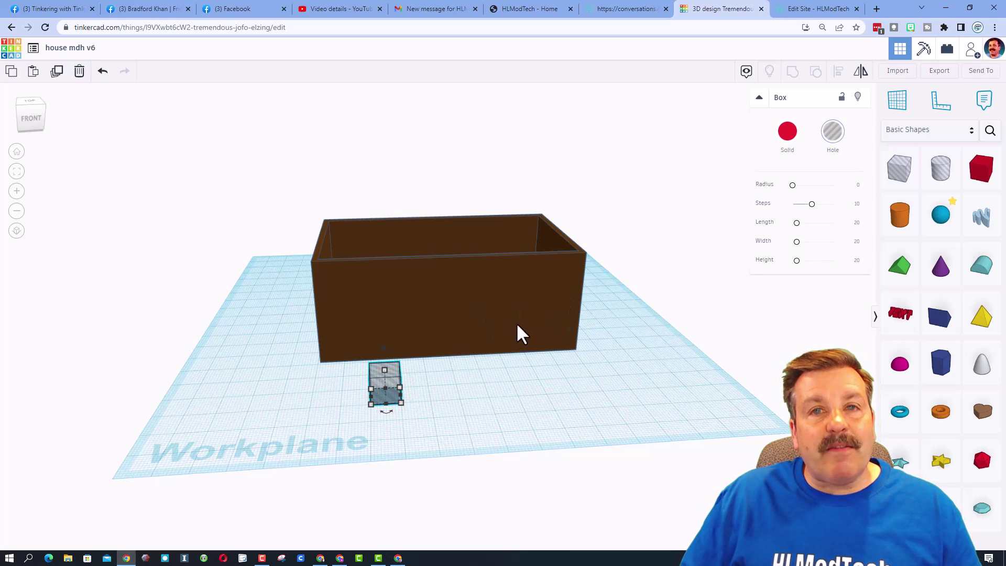
Duplicate the hole cube, nudge the copy right, and set the snap grid to 5.0 mm
click(55, 72)
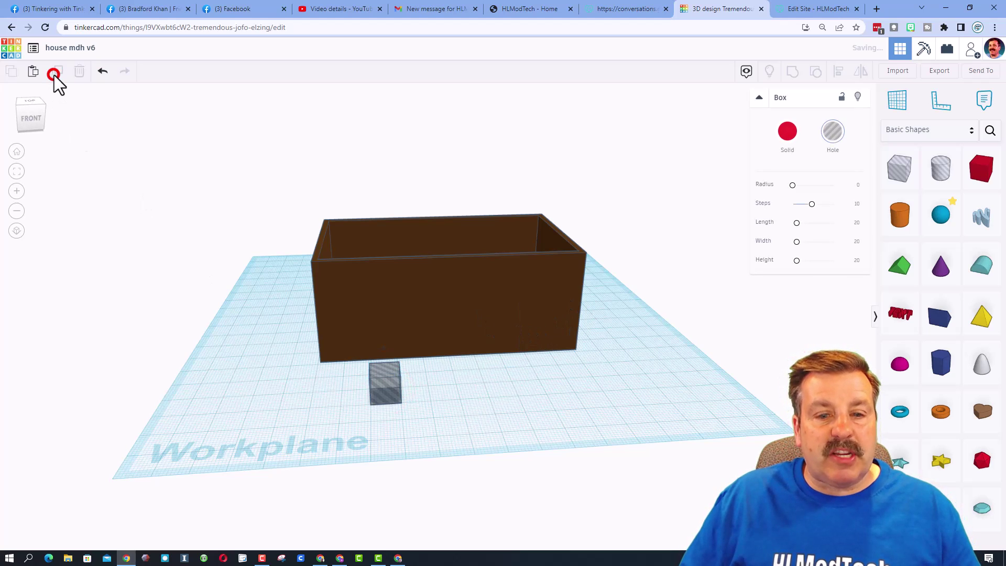
key(Right)
key(Right)
key(Right)
key(Right)
key(Right)
key(Right)
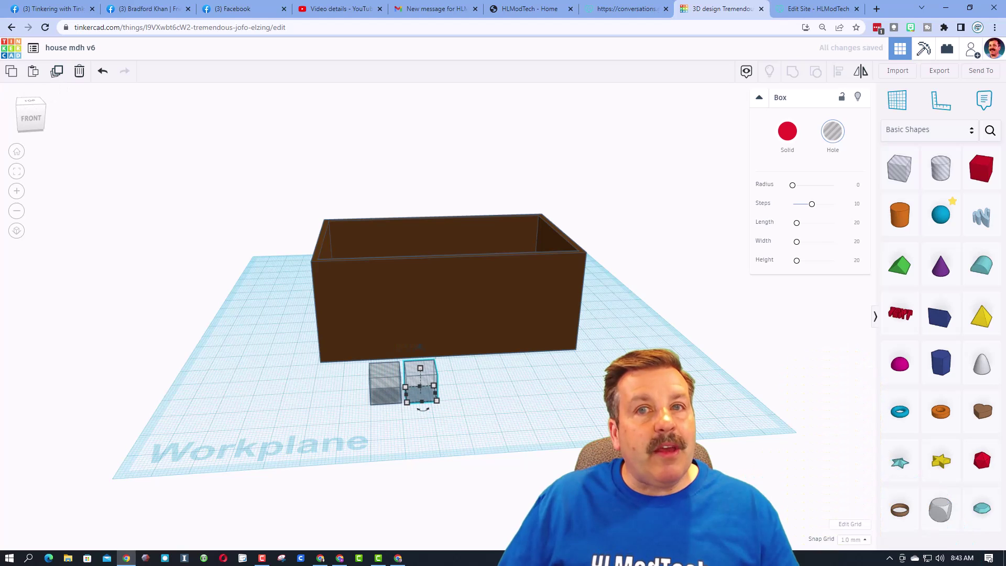
click(852, 539)
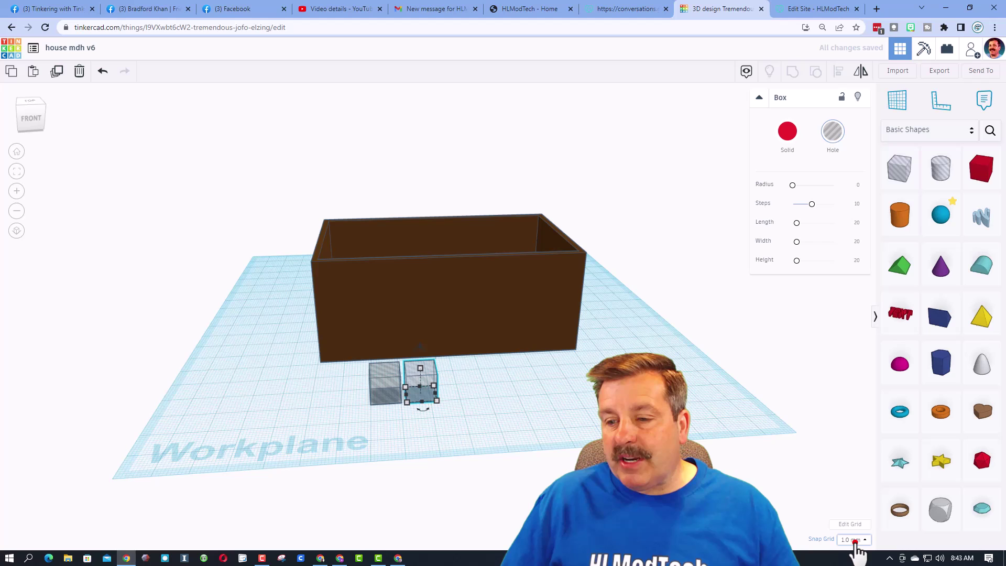
click(850, 521)
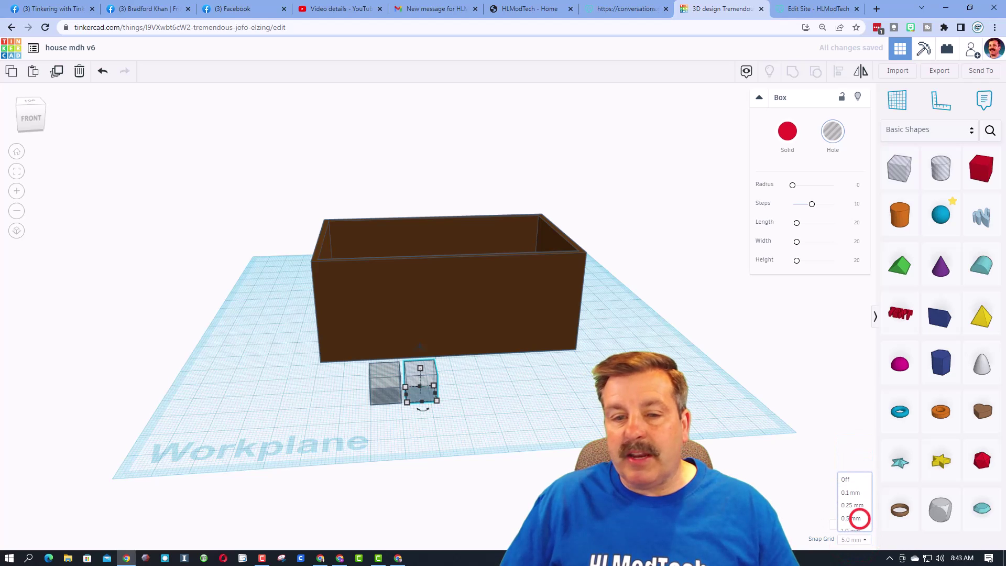
Nudge the right-hand cube further right, then duplicate it and move the new copy right
click(476, 389)
click(427, 387)
key(Right)
key(Right)
key(Right)
key(Right)
key(Right)
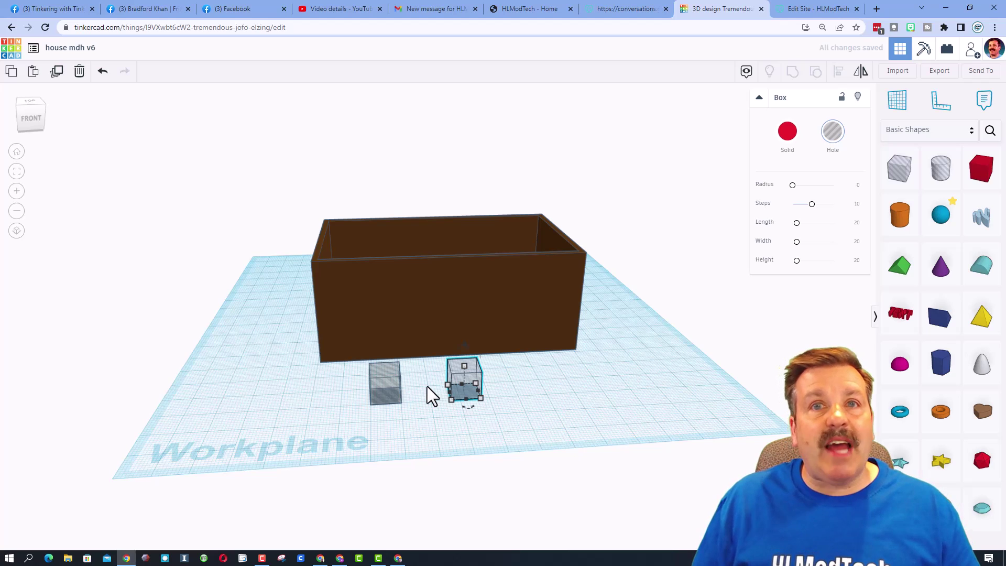
key(ctrl+d)
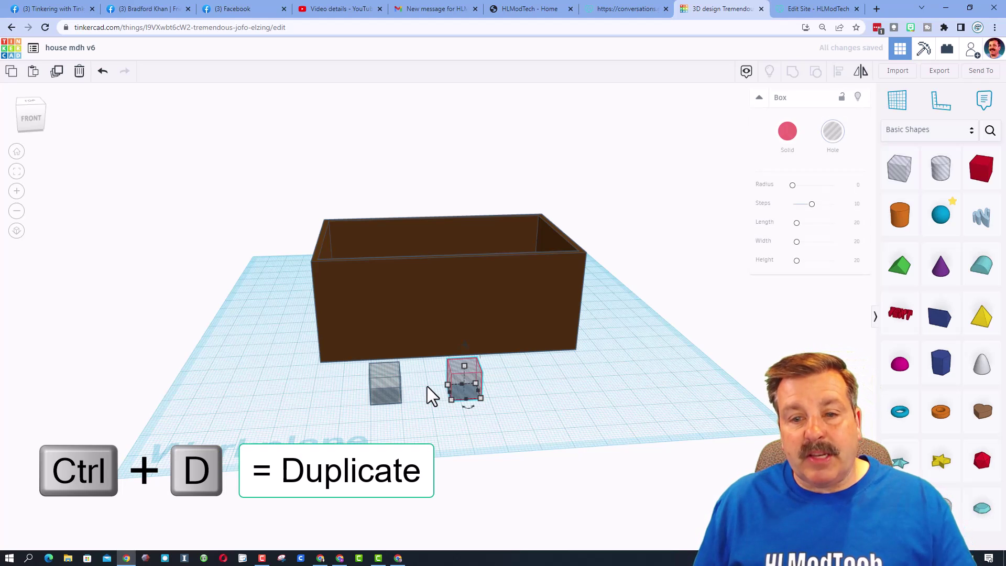
key(Right)
key(Right)
key(Right)
key(Right)
key(Right)
key(Right)
key(Right)
key(Right)
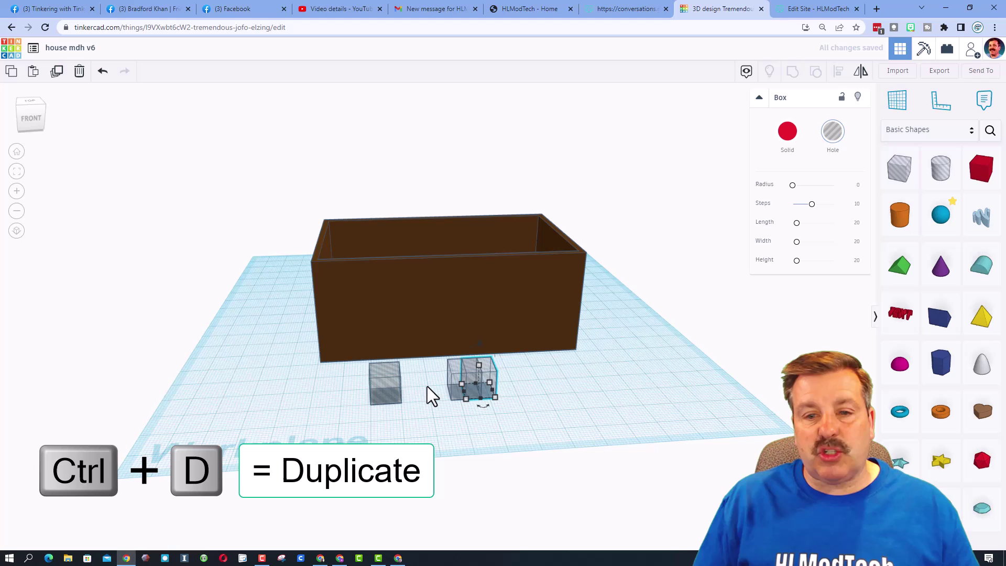
key(Right)
key(Right)
key(Right)
key(Right)
key(Right)
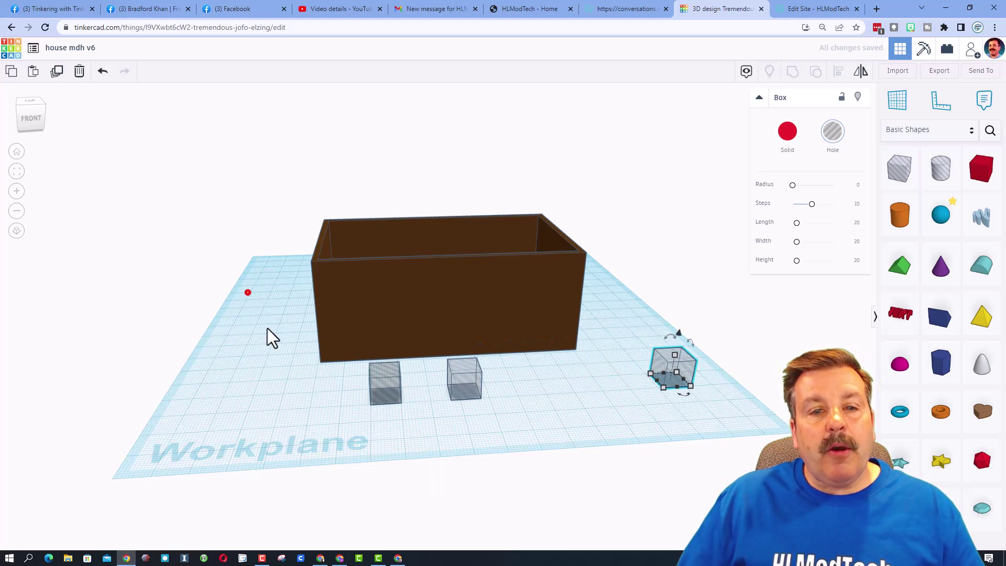
Align a hole cube to the house's front-left corner, using the house as reference
drag(248, 292, 410, 404)
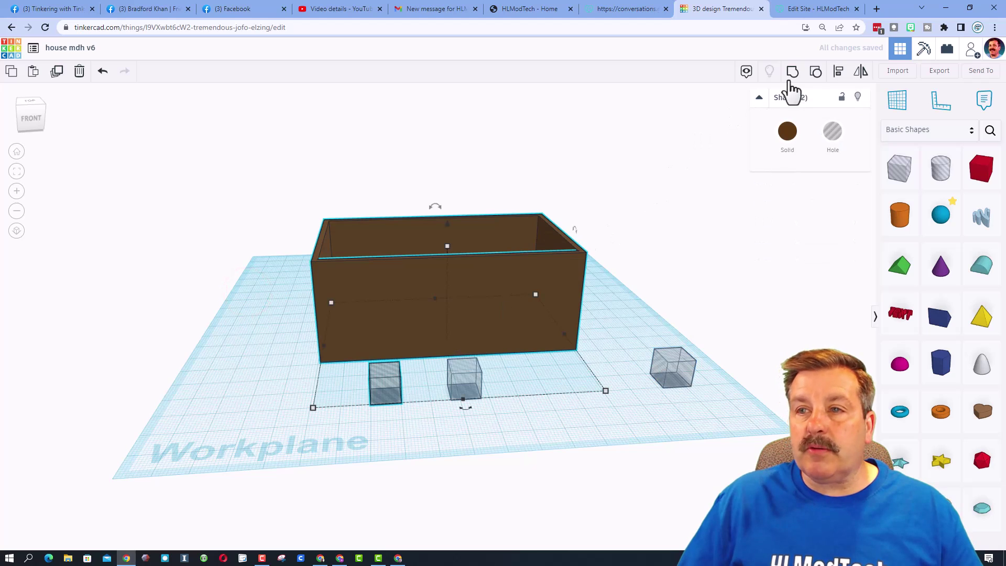
click(279, 329)
drag(304, 332, 392, 416)
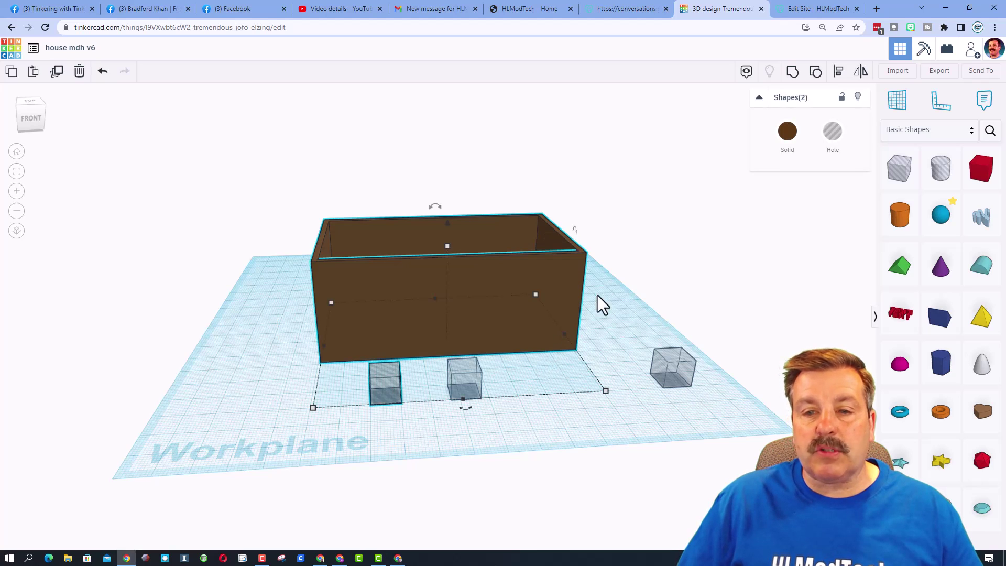
click(837, 73)
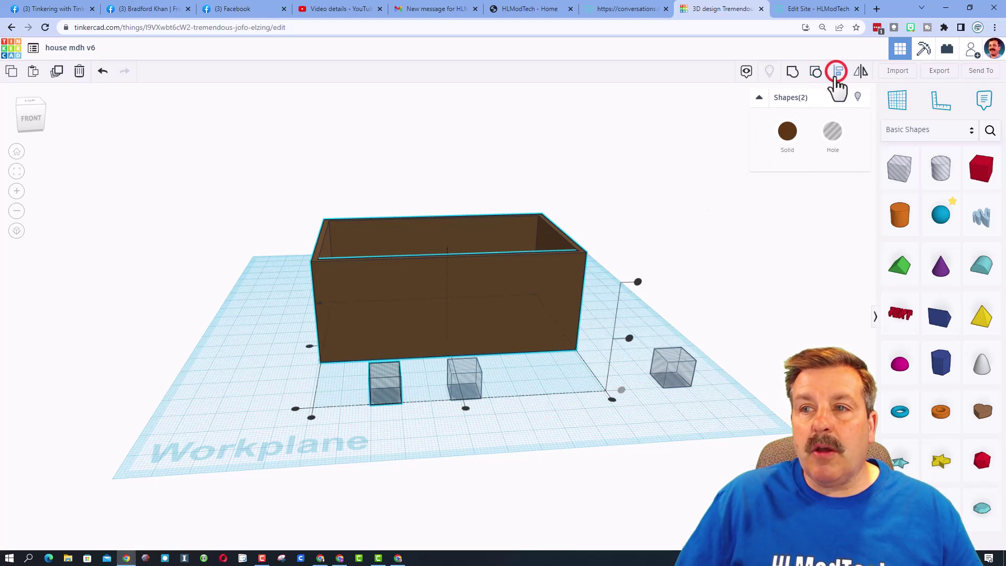
click(358, 284)
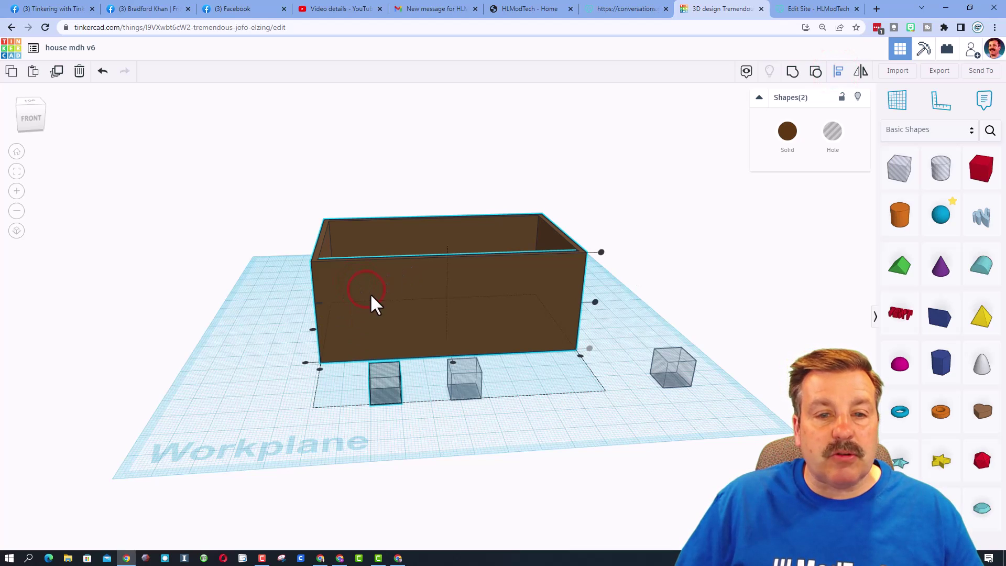
click(321, 369)
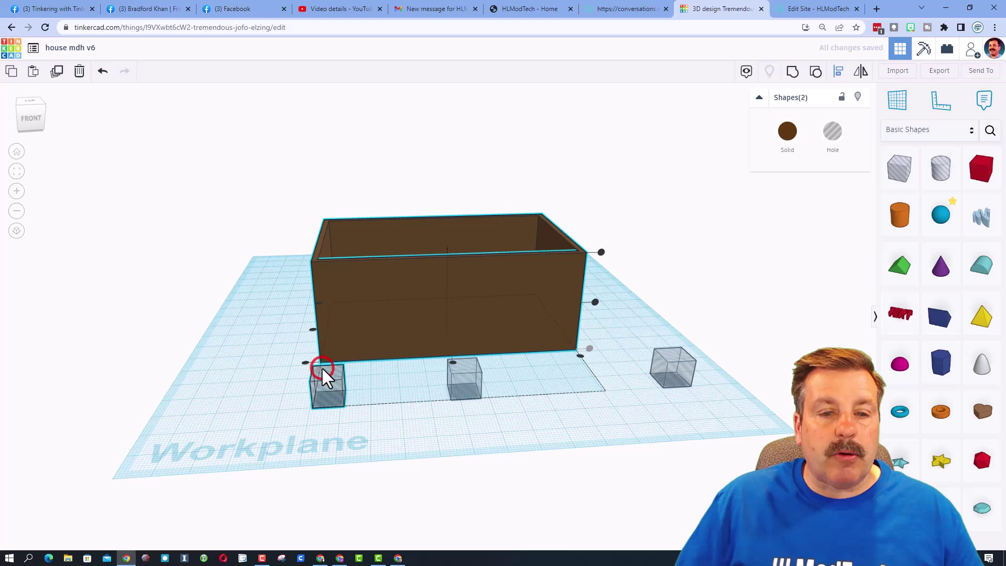
click(19, 107)
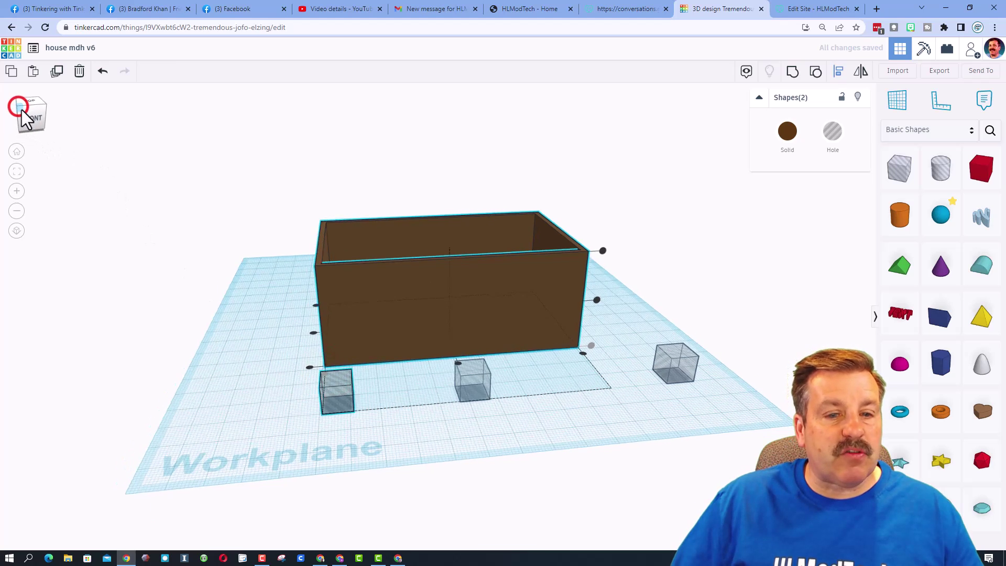
click(405, 423)
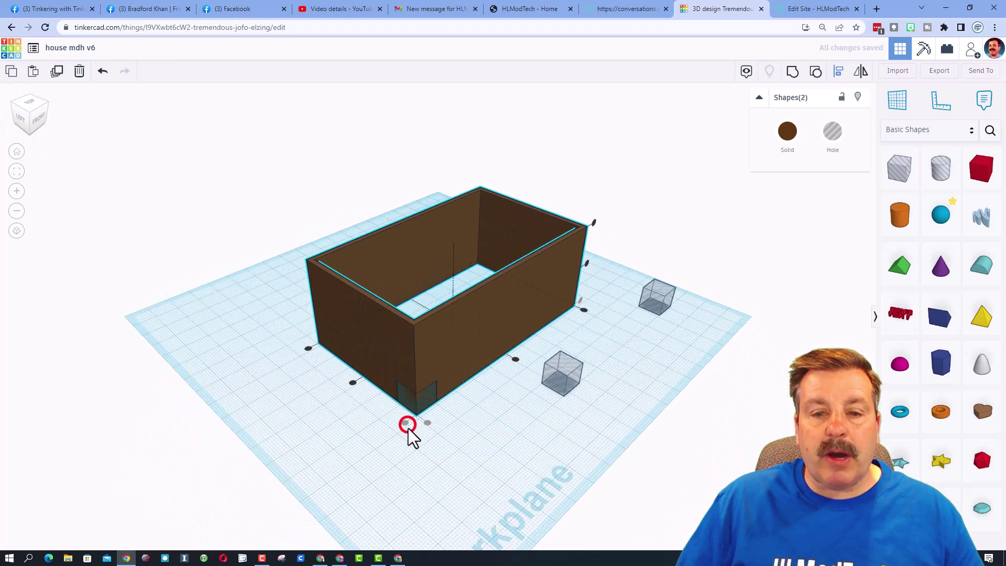
Raise the corner hole cube up the front wall with Ctrl+Up to form a window opening
click(465, 455)
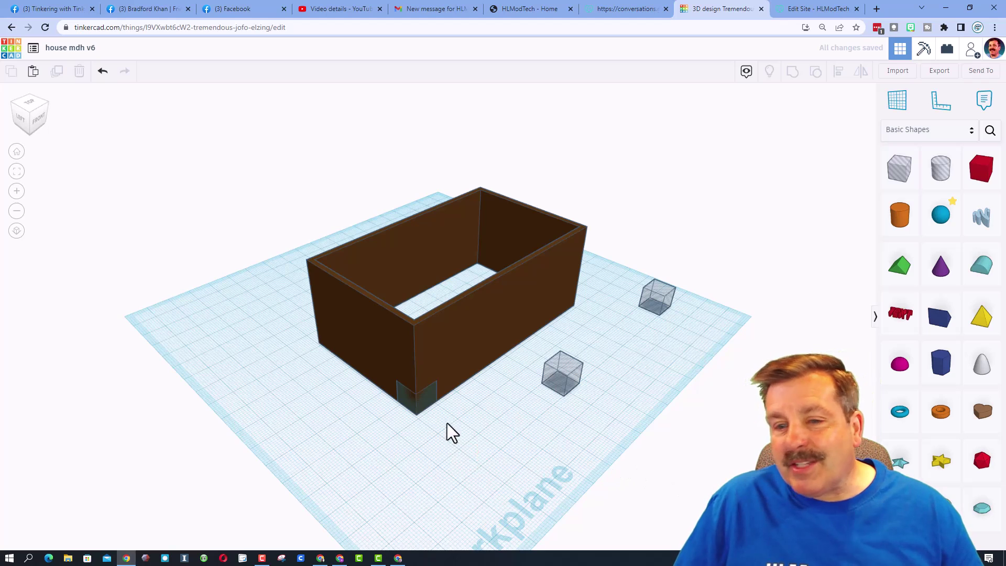
click(430, 405)
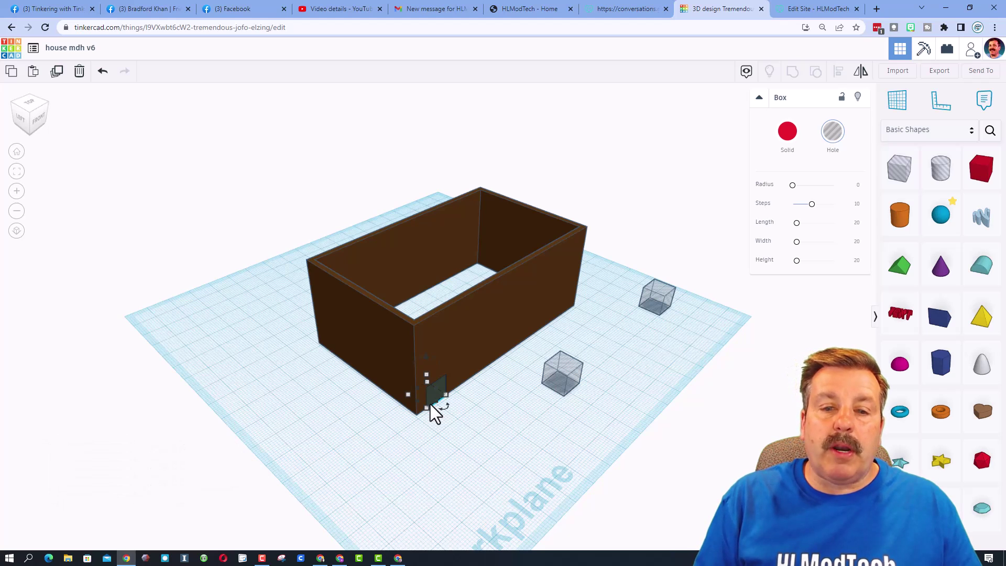
key(ctrl+Up)
key(ctrl+Up)
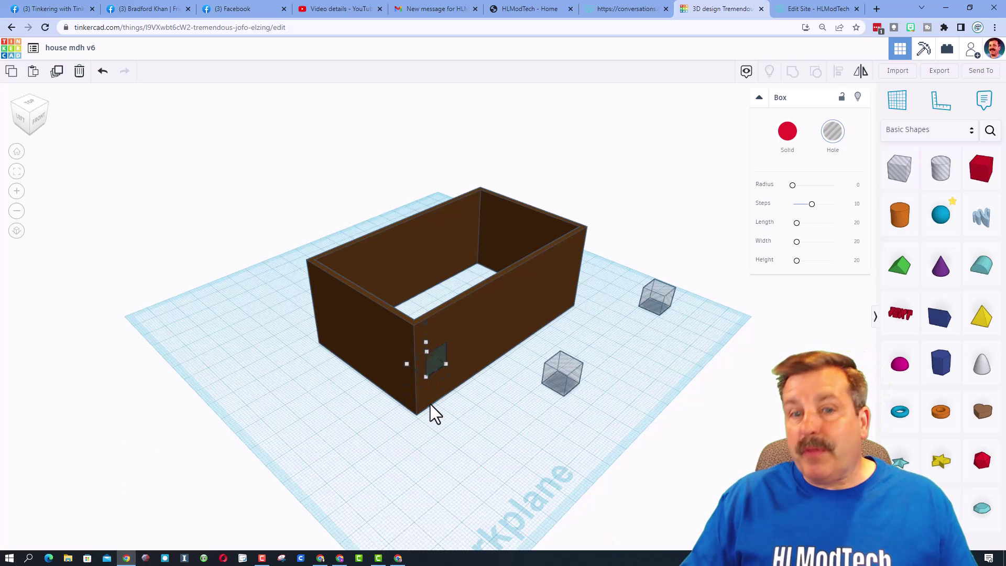
click(463, 407)
right_drag(577, 427, 571, 360)
Align the second hole cube to the house's front-right corner and raise it up the front wall
drag(586, 346, 473, 402)
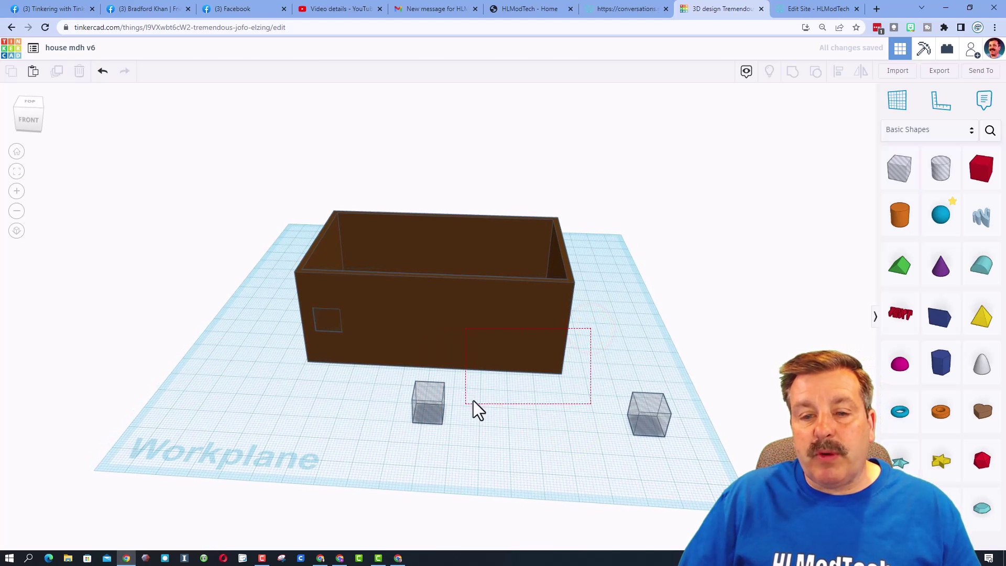
drag(406, 428, 410, 429)
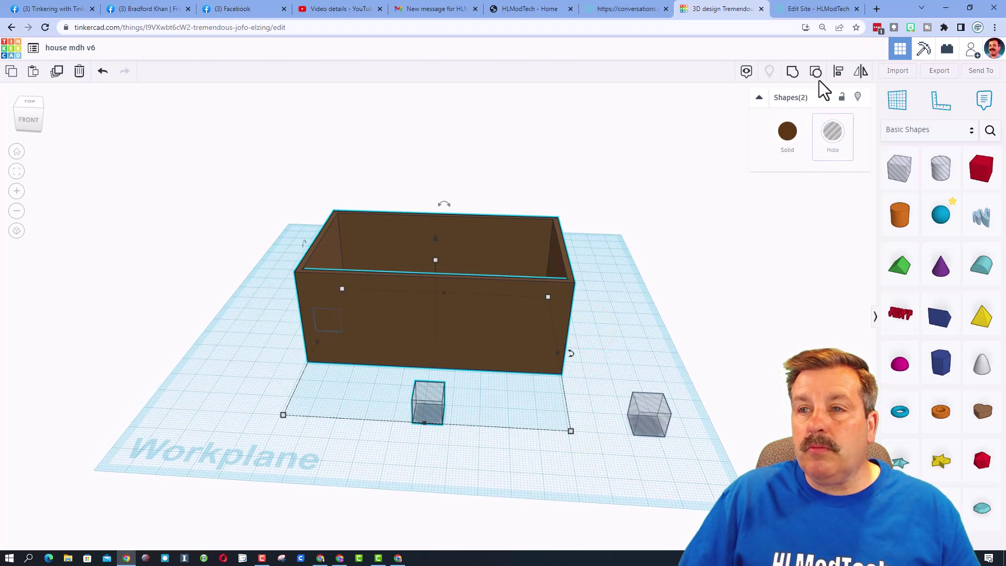
click(839, 72)
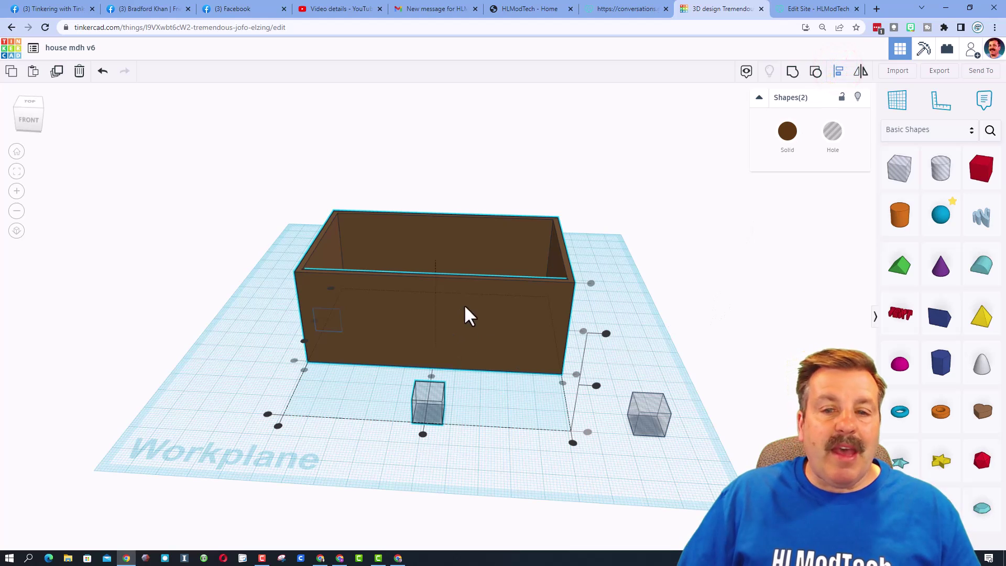
click(499, 301)
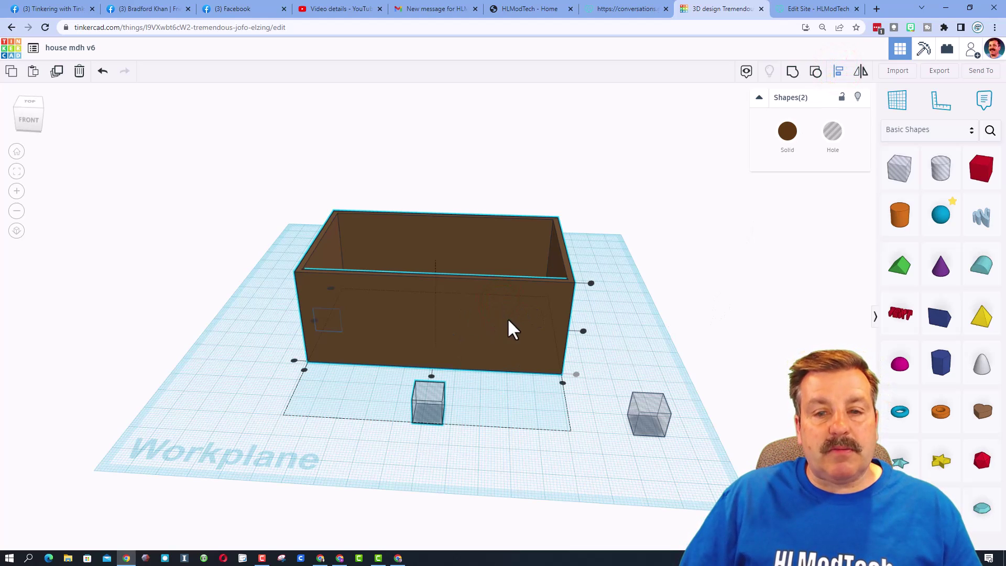
click(292, 360)
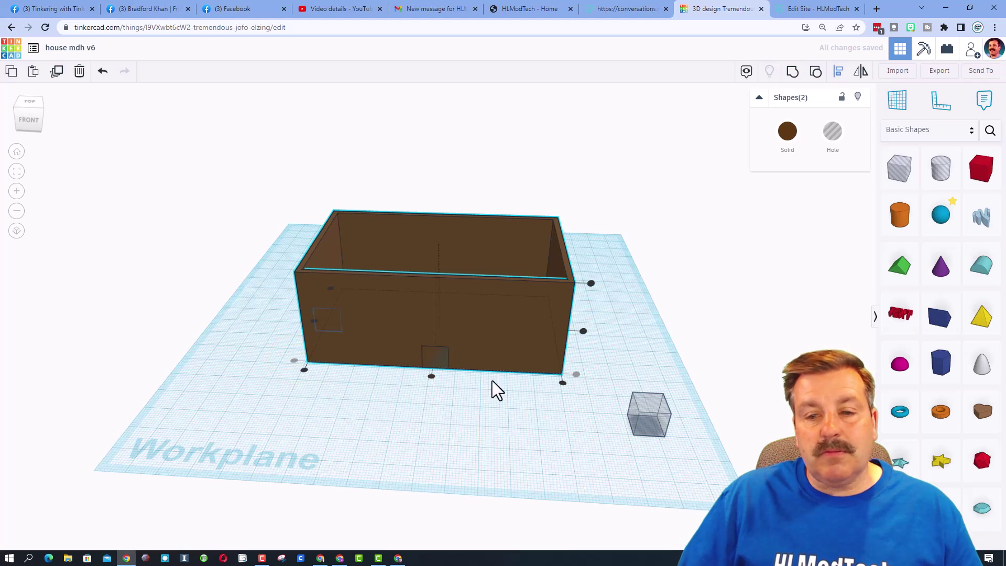
click(561, 384)
click(549, 362)
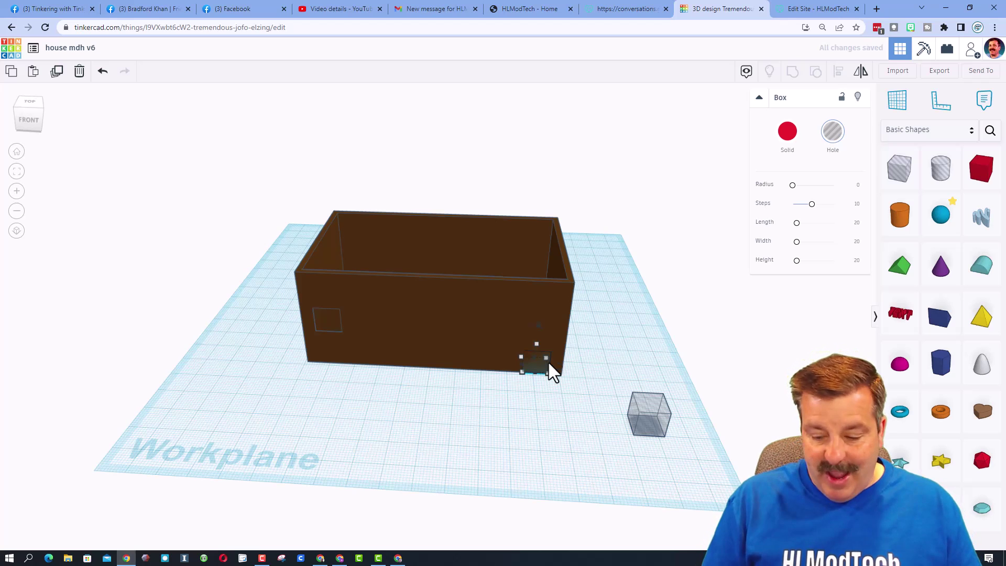
key(ctrl+Up)
key(ctrl+Up)
key(ctrl+Up)
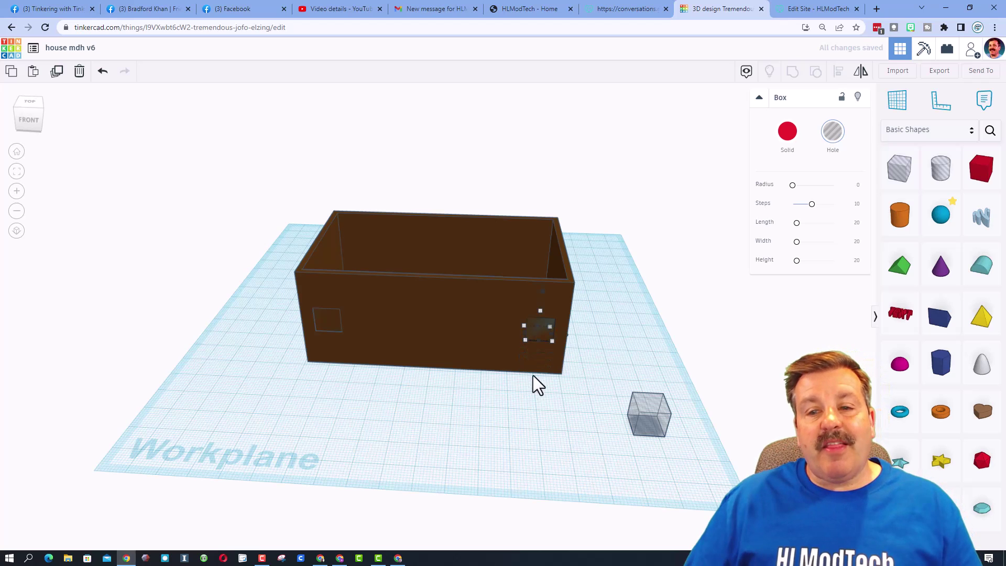
Group the house walls with both window holes to cut the two openings
click(511, 397)
right_drag(418, 433, 382, 441)
drag(207, 226, 558, 421)
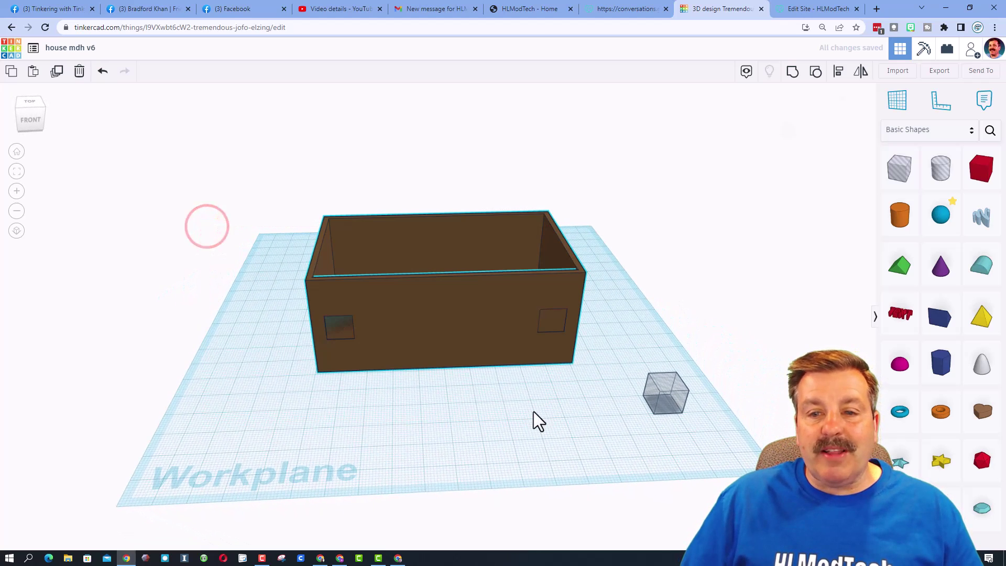
click(791, 72)
mouse_move(524, 422)
right_down()
mouse_move(614, 378)
mouse_move(526, 381)
mouse_move(539, 431)
right_up()
Duplicate the spare hole cube, shift the copy left, and set its height to 20
click(674, 397)
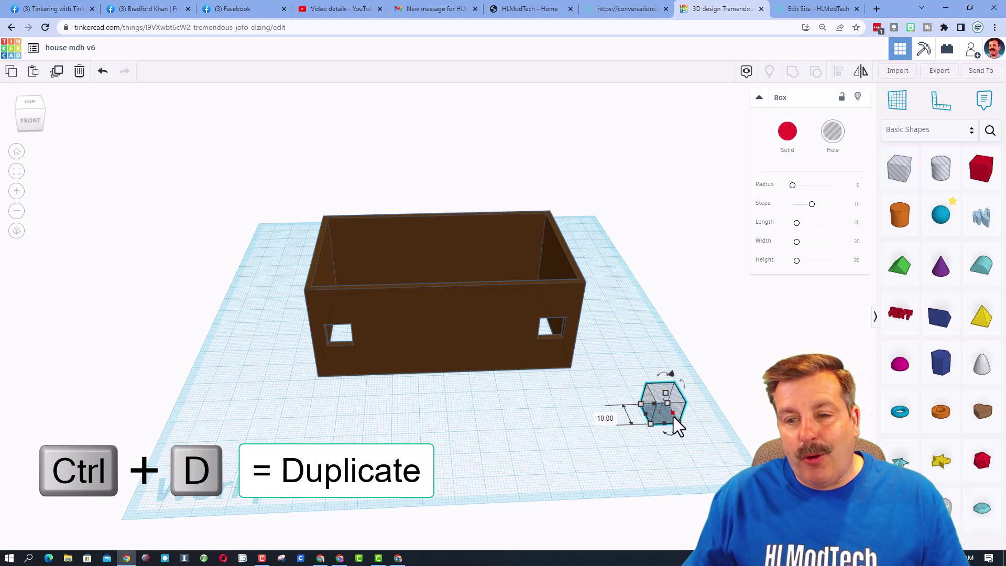
key(ctrl+d)
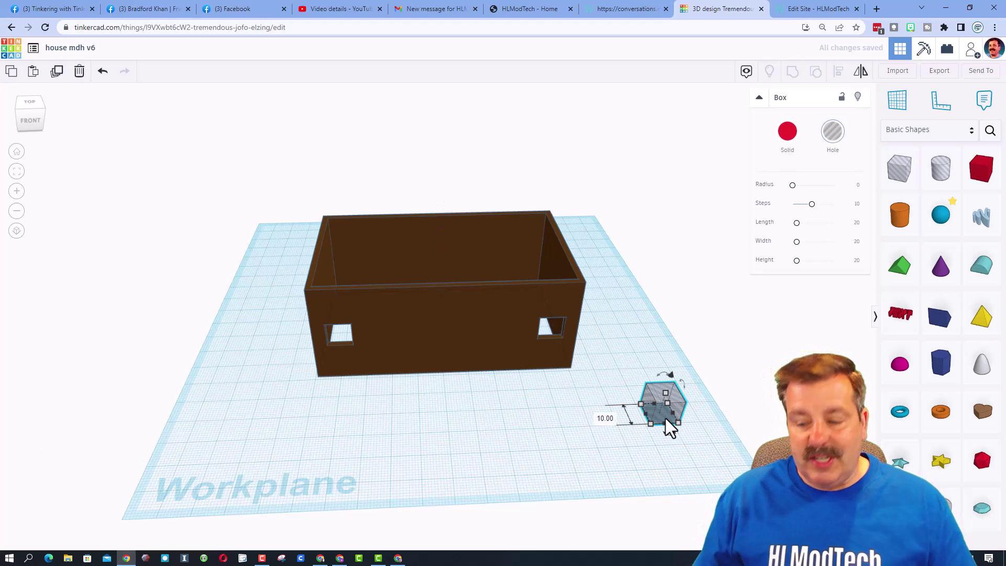
key(shift+Left)
key(shift+Left)
key(shift+Left)
key(shift+Left)
key(shift+Left)
key(shift+Left)
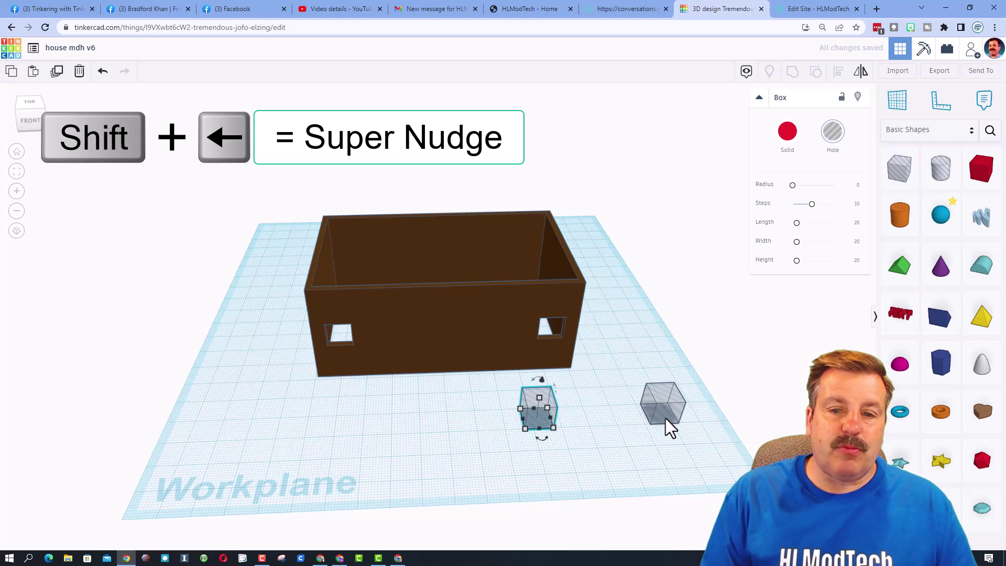
key(shift+Left)
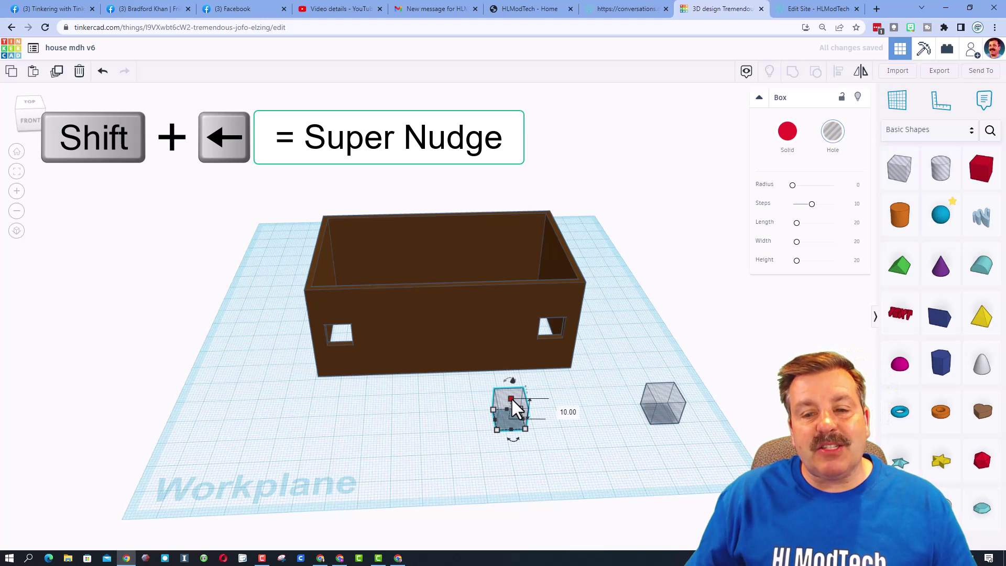
click(554, 408)
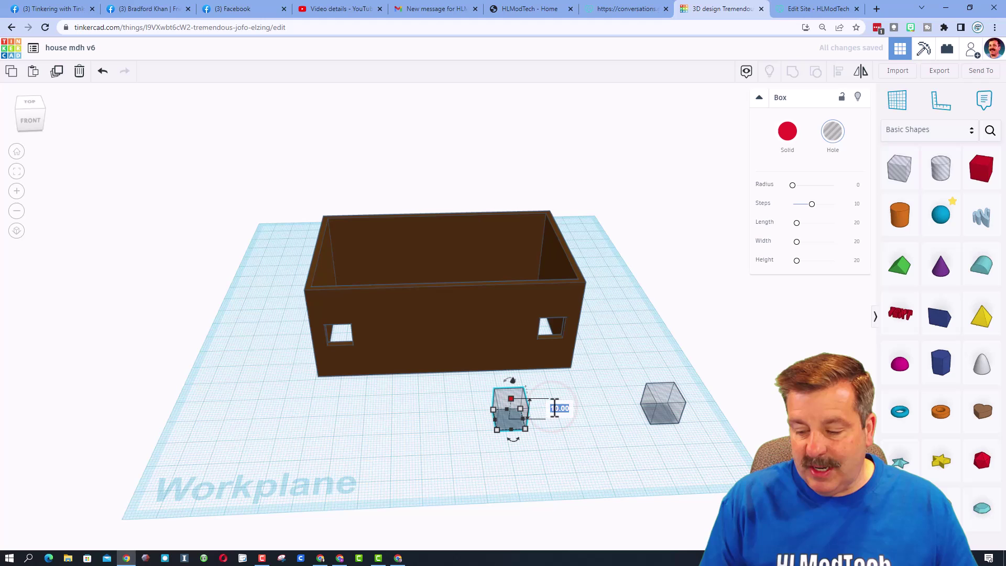
text(20)
key(Return)
click(246, 294)
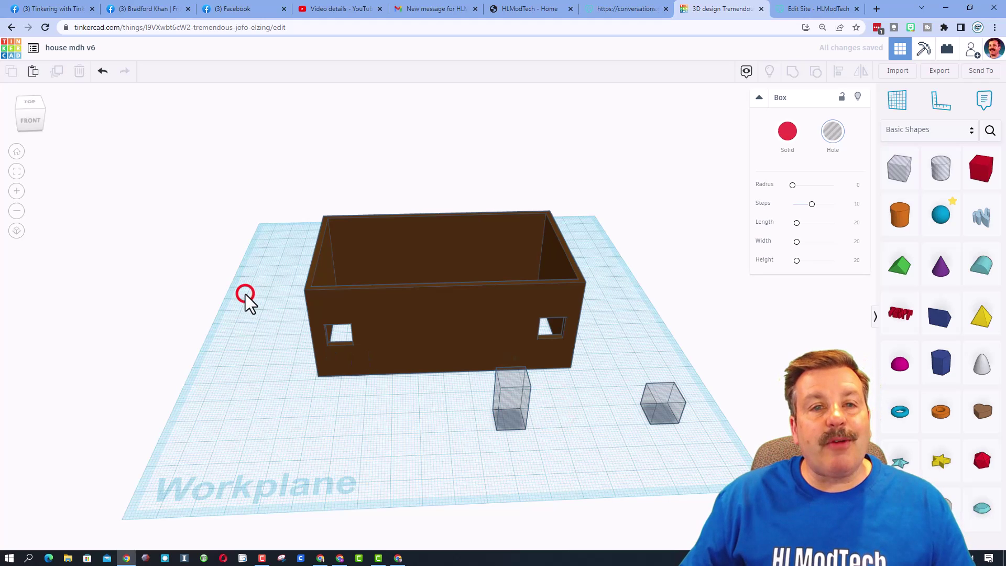
drag(219, 241, 557, 460)
click(184, 199)
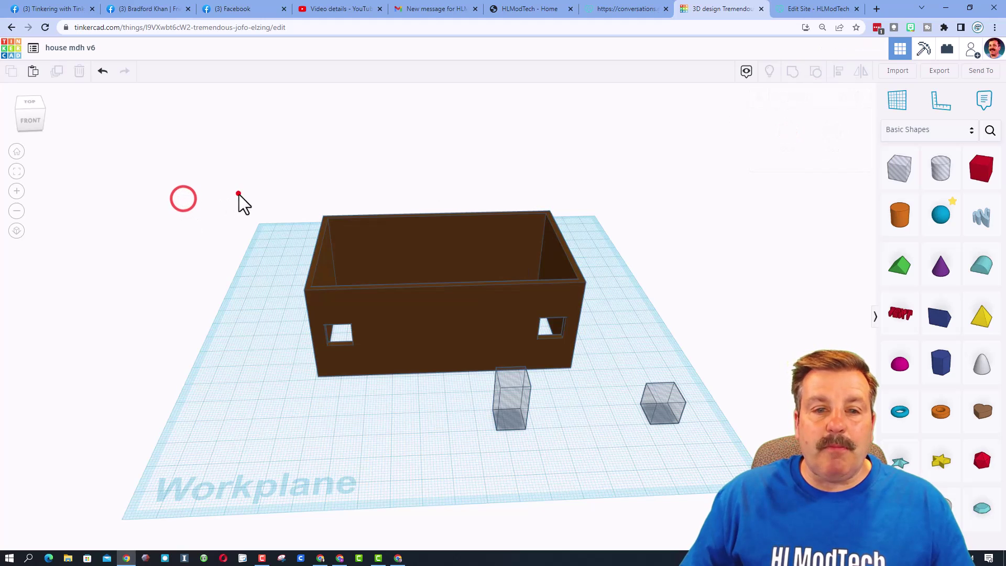
Center the tall hole box on the house and set it into the front wall
drag(238, 193, 534, 469)
click(837, 76)
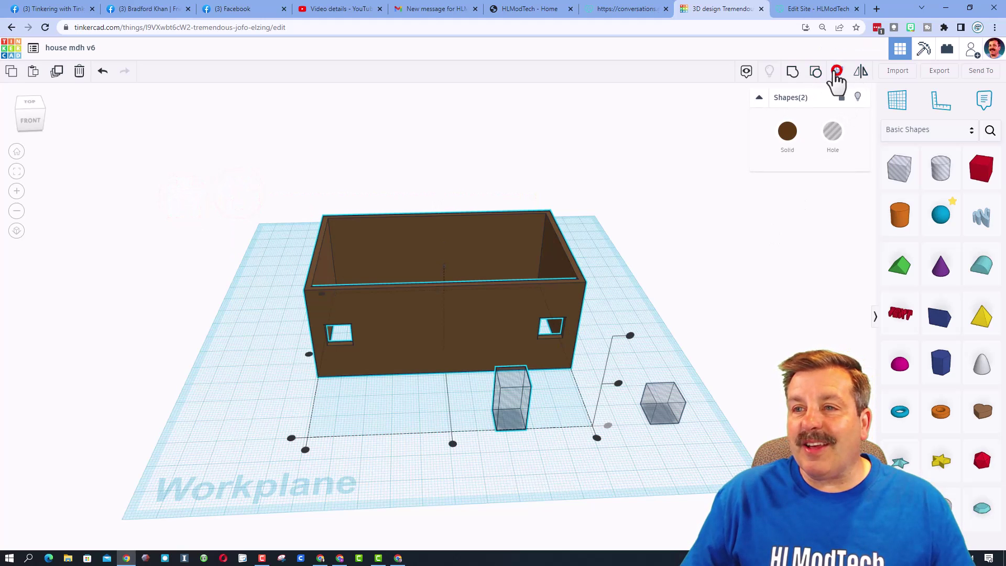
click(456, 321)
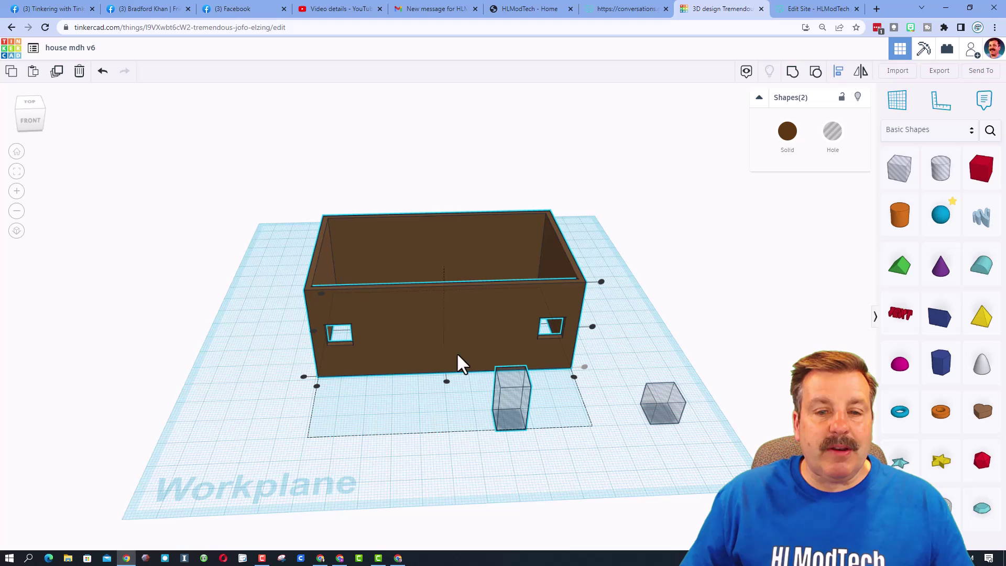
click(447, 381)
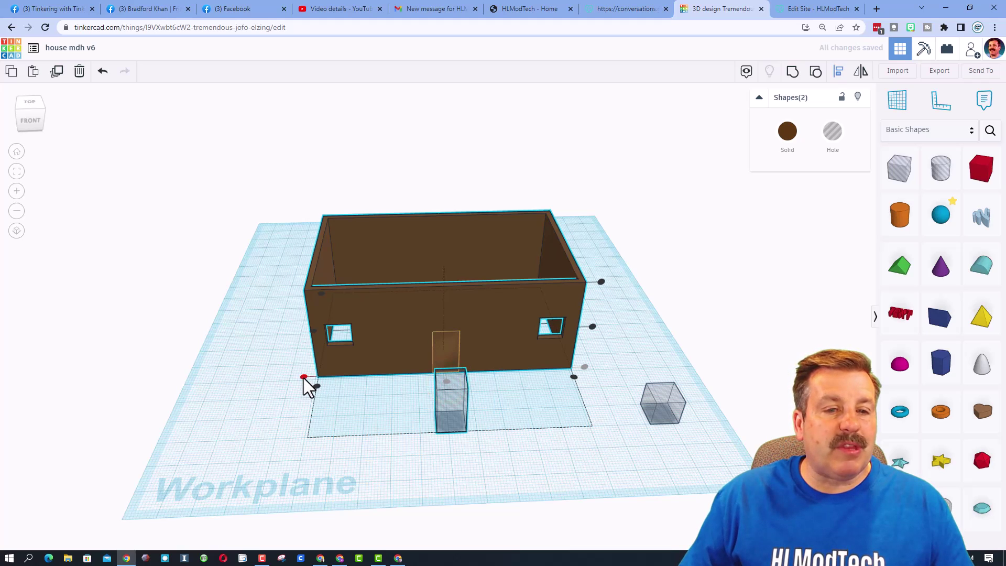
click(18, 108)
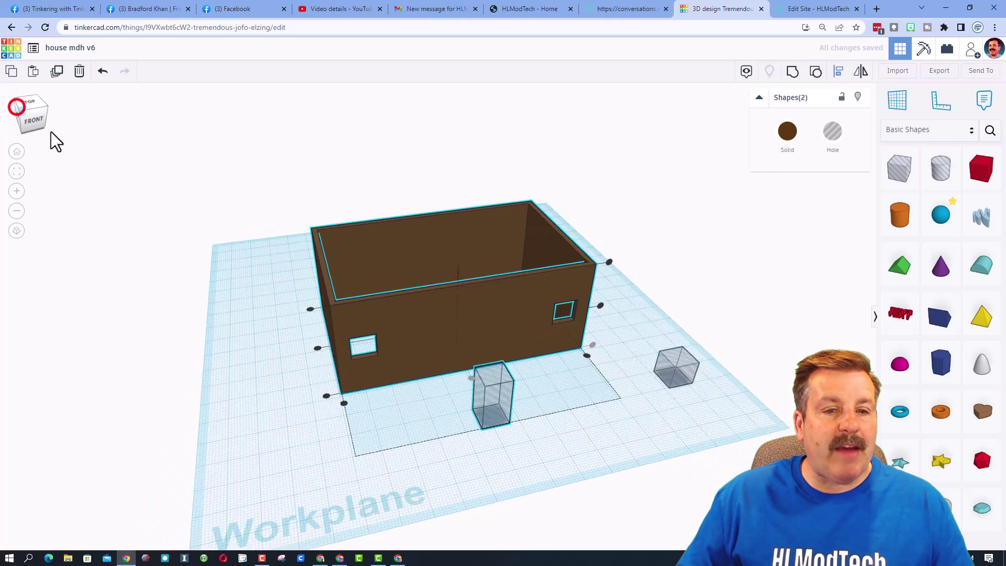
click(404, 422)
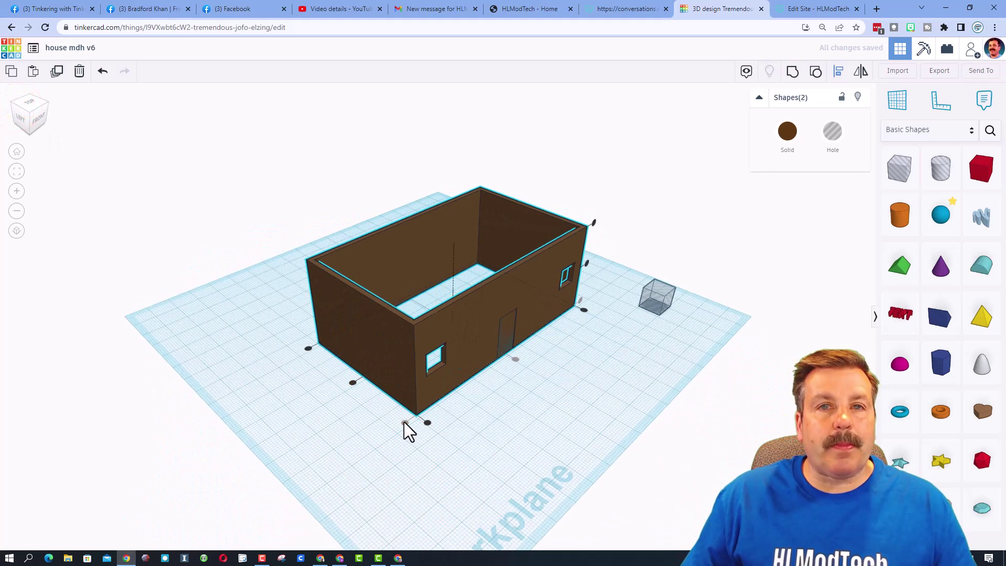
click(518, 394)
right_drag(582, 390, 433, 400)
Group the house with the door hole to cut the door opening
click(490, 340)
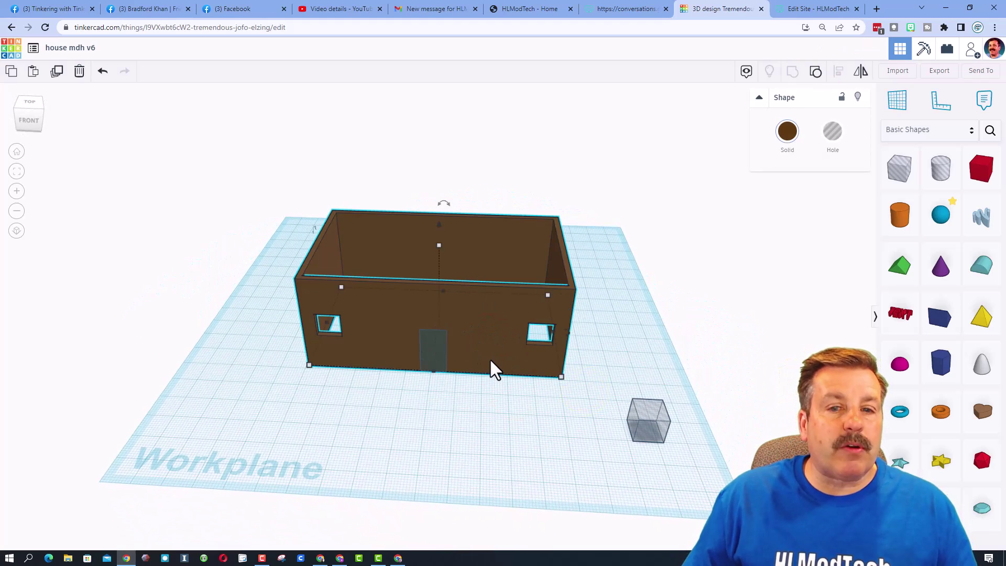
click(815, 71)
click(482, 458)
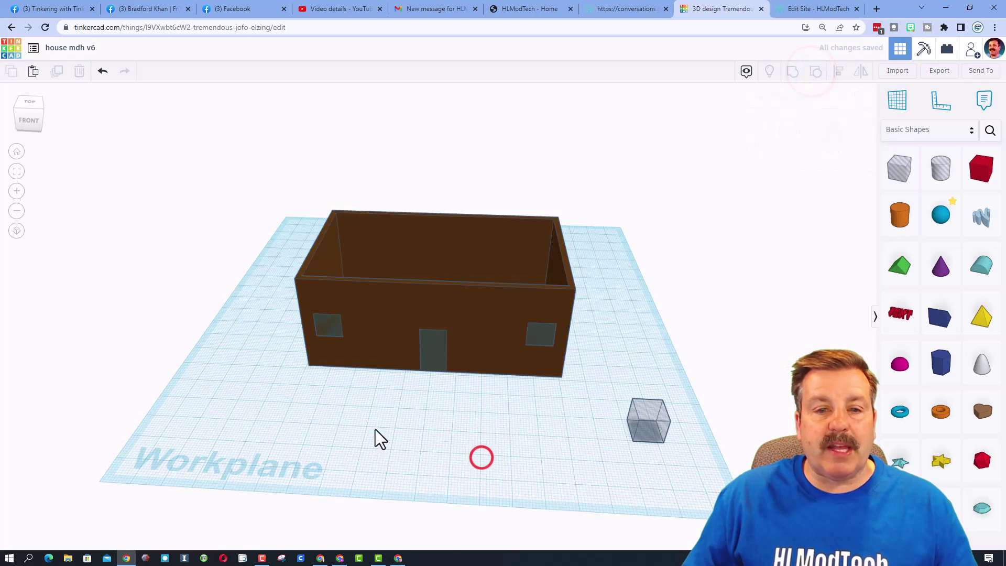
right_drag(375, 429, 272, 335)
drag(203, 264, 578, 407)
Merge the holes into the house walls and reveal the hole shapes from a low front view
click(792, 72)
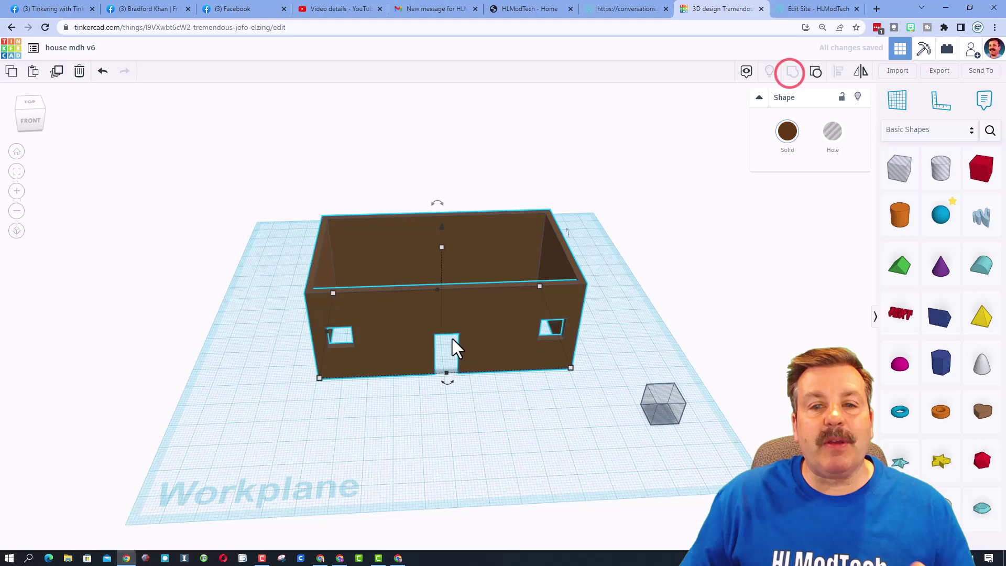
right_drag(498, 353, 558, 406)
click(534, 338)
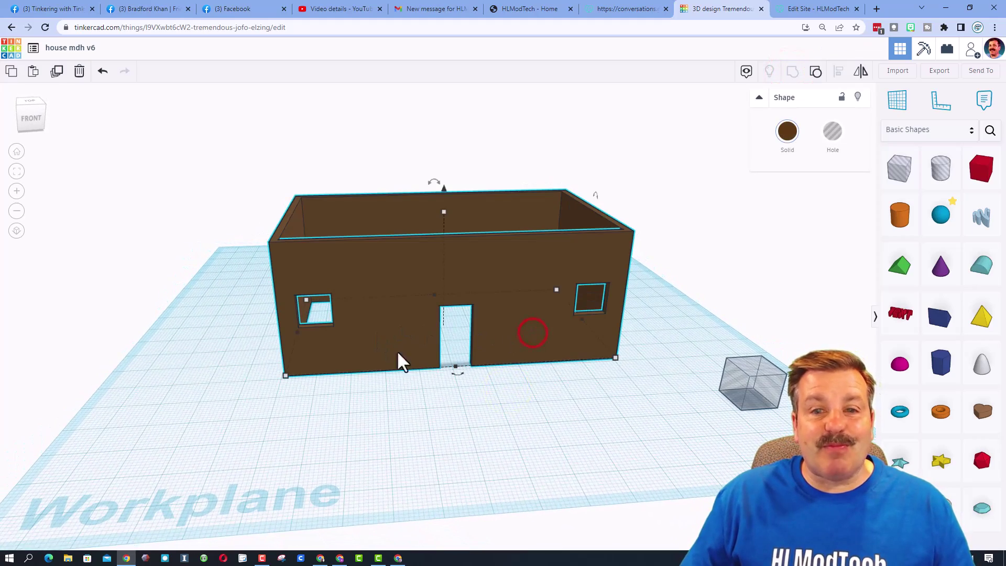
click(568, 397)
right_drag(569, 397, 545, 410)
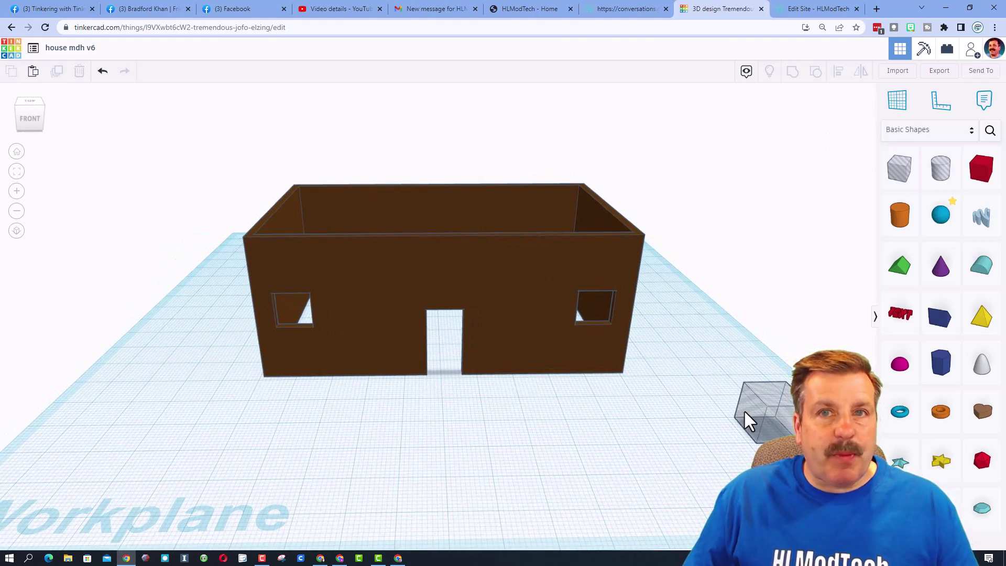
right_drag(744, 410, 640, 411)
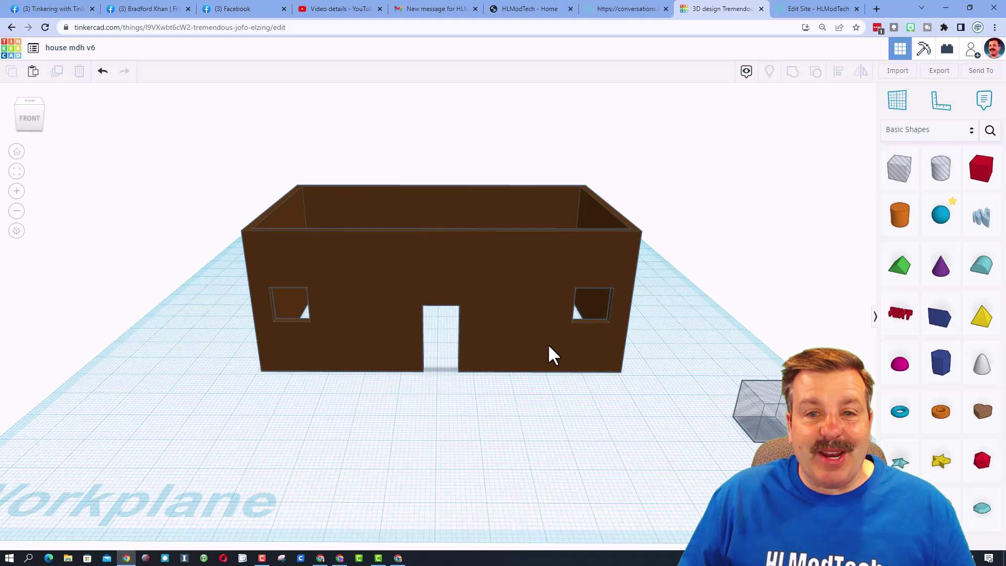
mouse_move(548, 344)
right_down()
mouse_move(555, 354)
mouse_move(521, 341)
right_up()
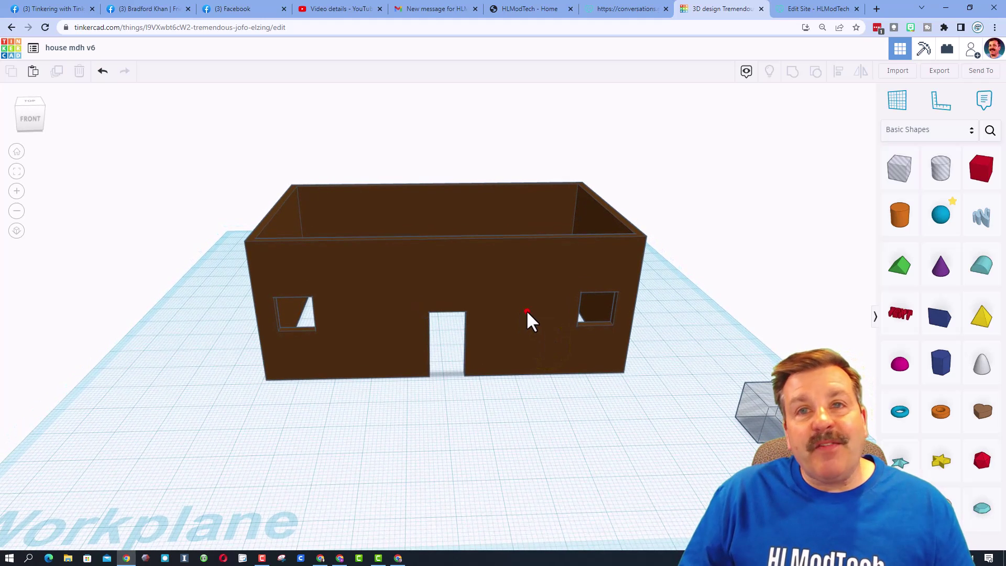
click(526, 309)
Resize the right window hole to 16 wide and 15 tall
click(587, 315)
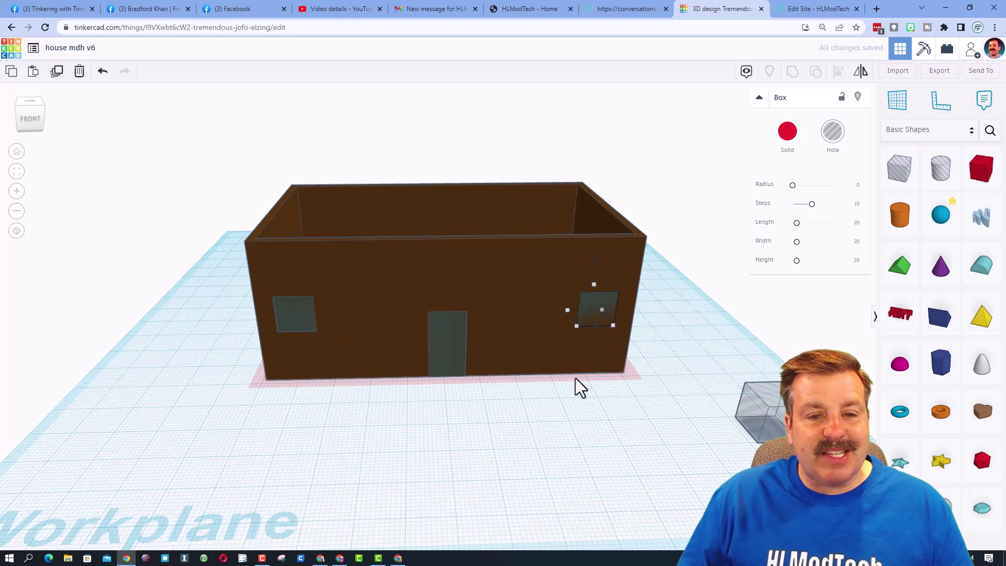
mouse_move(576, 326)
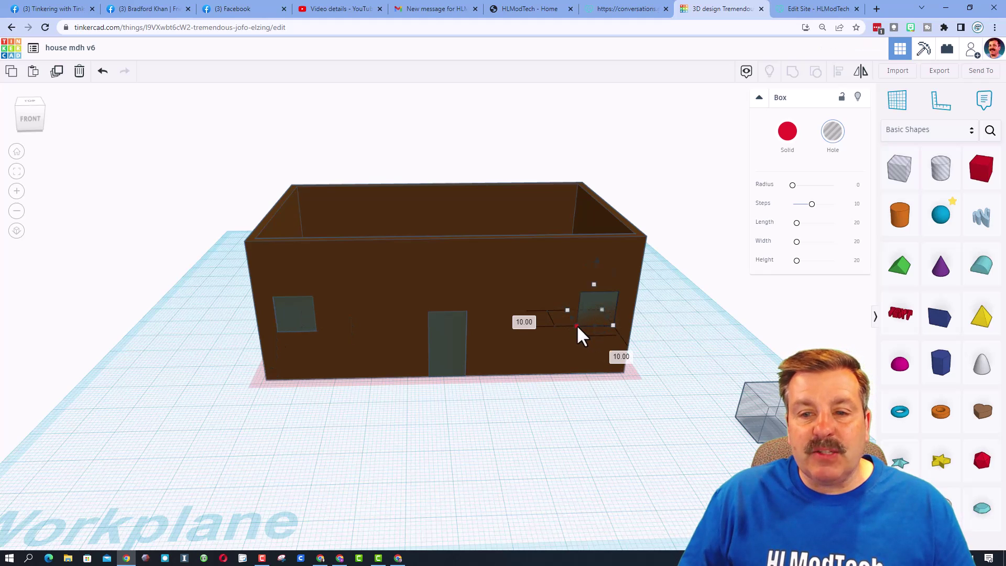
click(570, 315)
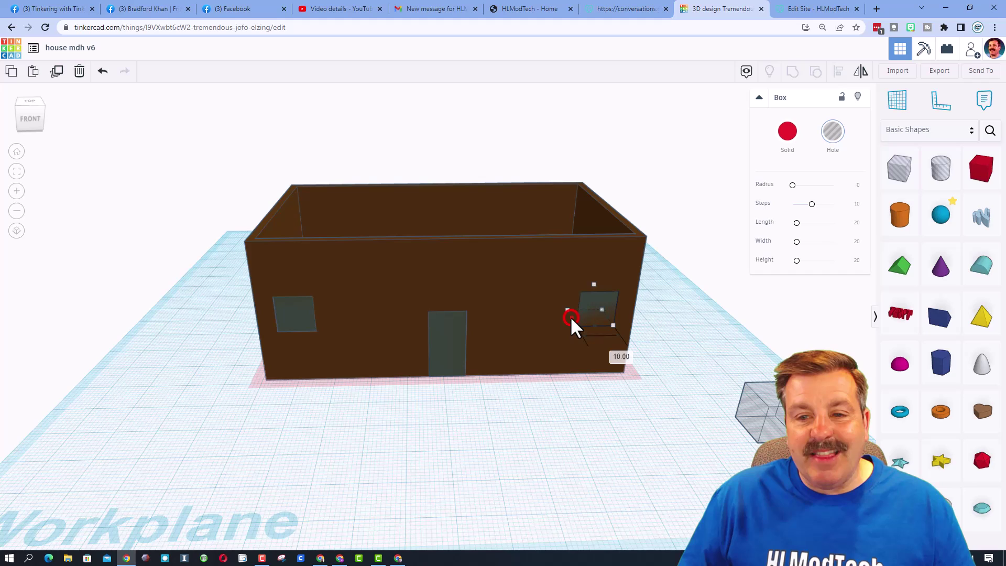
drag(570, 316, 547, 323)
drag(583, 285, 585, 264)
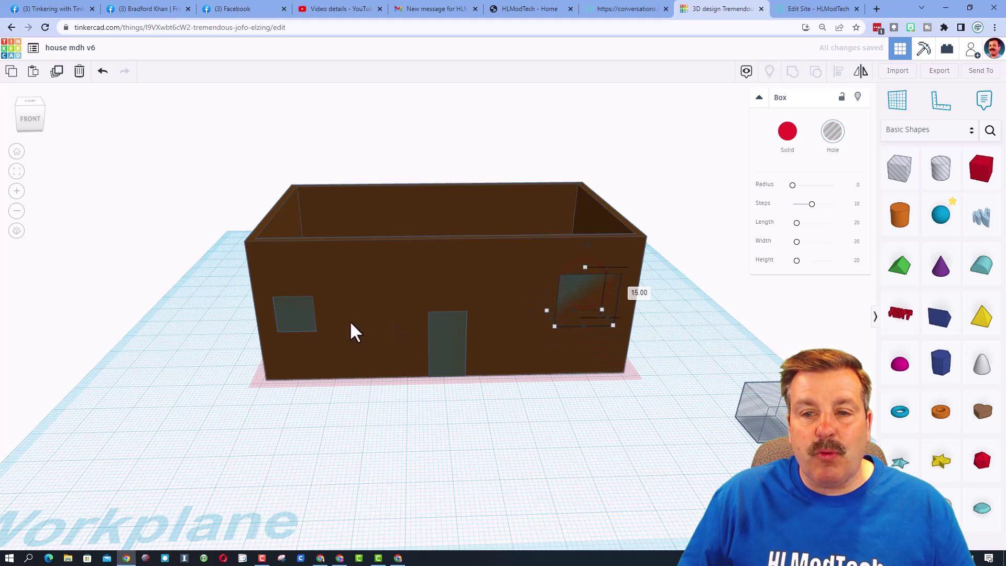
Resize the left window hole to 14 wide and 15 tall
click(293, 320)
mouse_move(318, 322)
mouse_down()
mouse_move(344, 327)
mouse_move(332, 323)
mouse_up()
drag(303, 288, 303, 272)
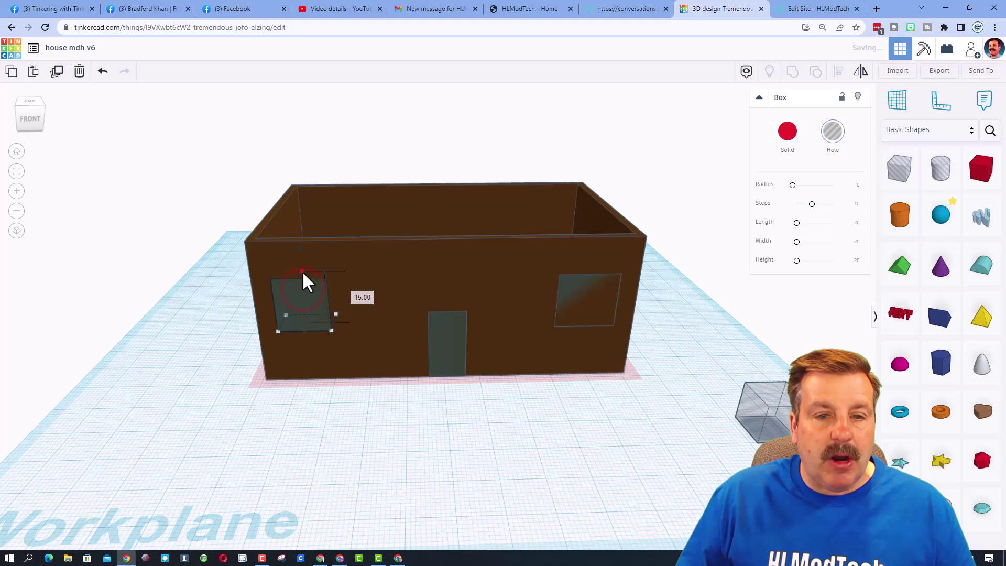
click(525, 447)
right_drag(333, 423, 358, 410)
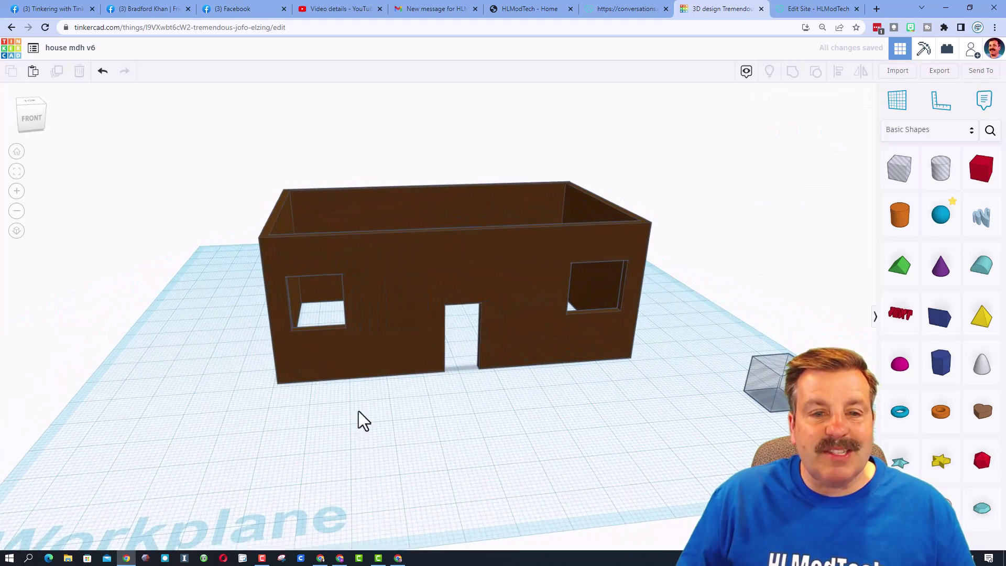
Inside the house group, set the left window hole's width to 15
double_click(373, 313)
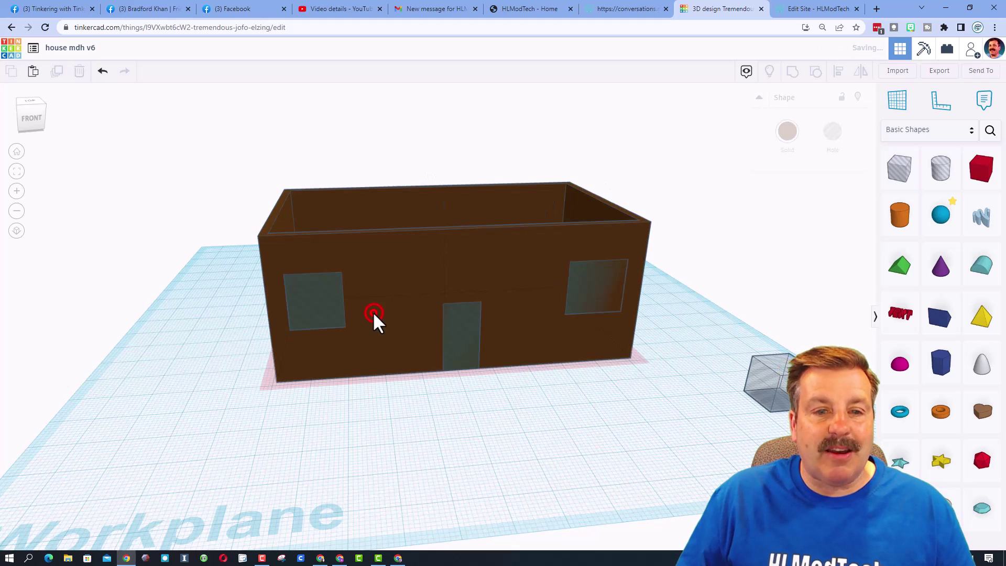
click(340, 318)
click(343, 329)
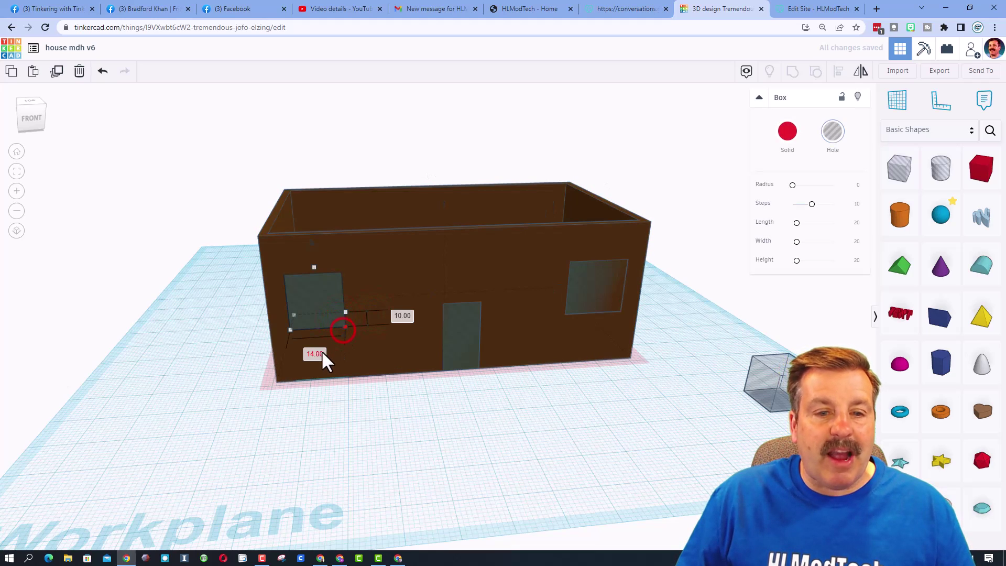
key(Return)
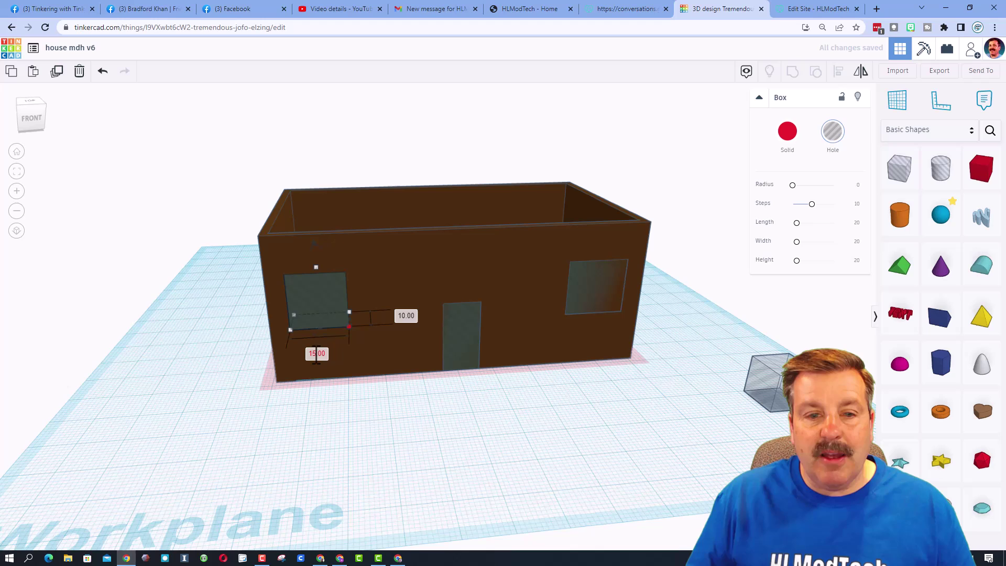
Narrow the right window hole to 15 wide and exit group editing
click(576, 297)
click(566, 313)
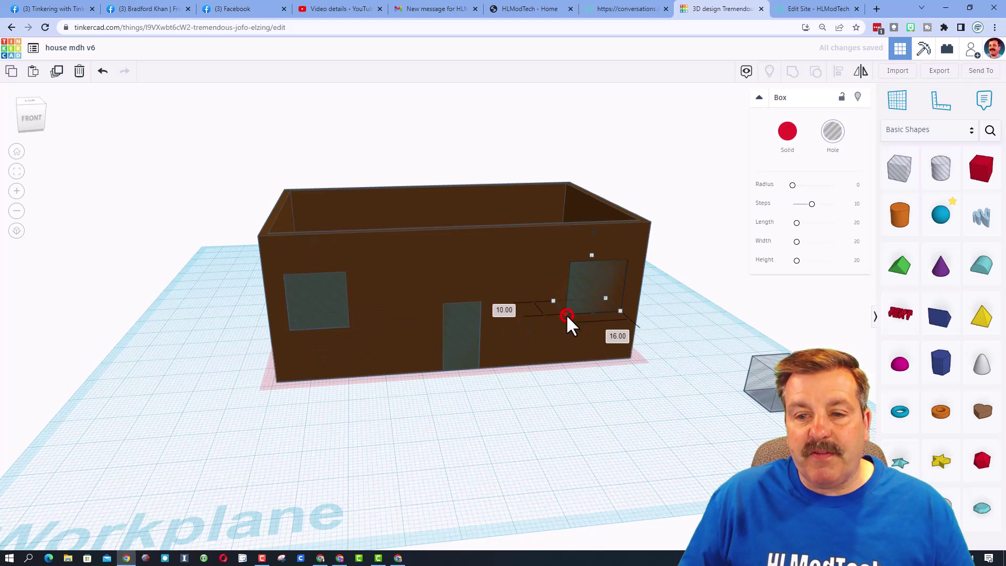
click(616, 335)
click(625, 336)
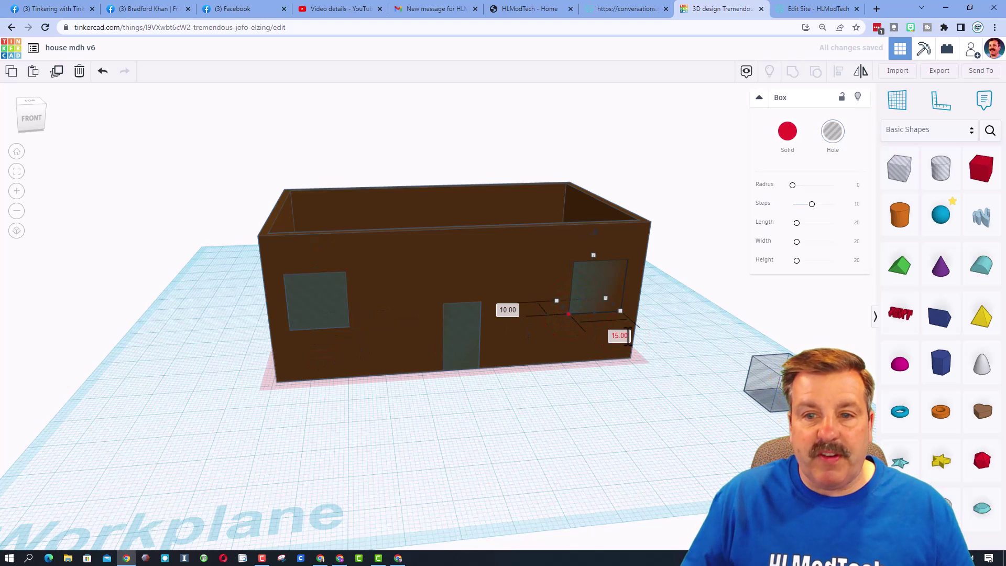
click(444, 412)
mouse_move(538, 408)
right_down()
mouse_move(442, 408)
mouse_move(526, 416)
right_up()
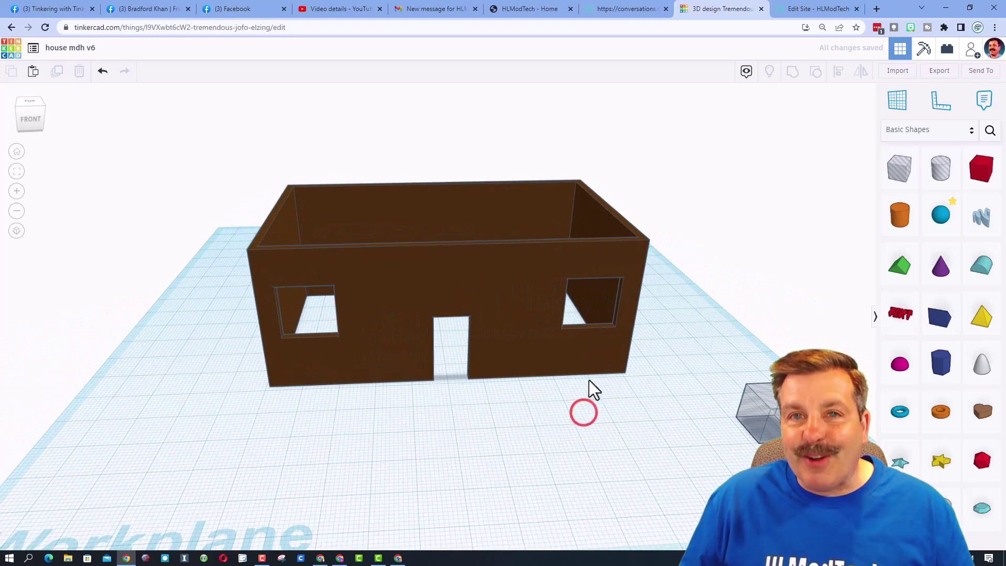
Ungroup the house and duplicate the right window hole as a solid red block
click(518, 346)
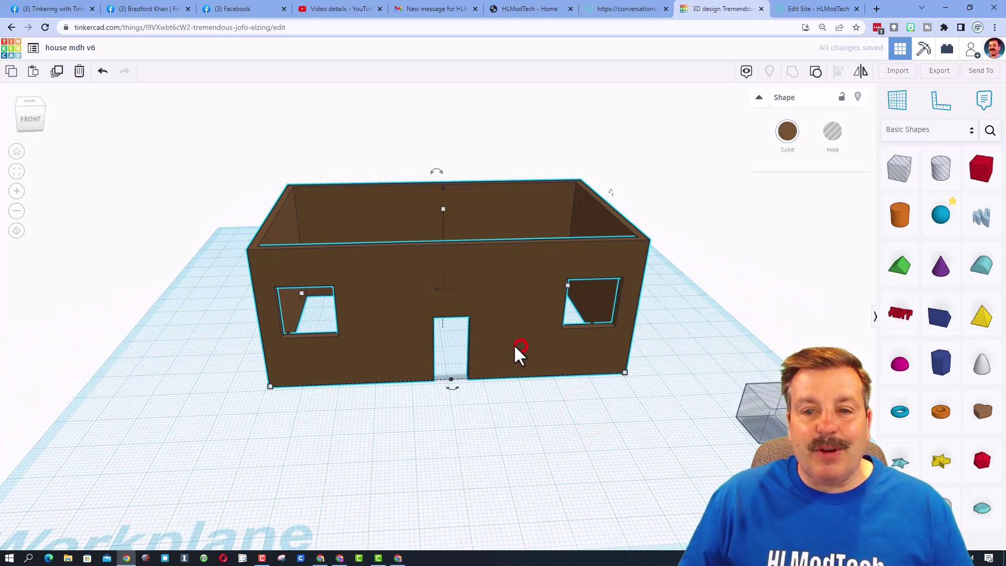
click(816, 72)
click(638, 456)
click(596, 309)
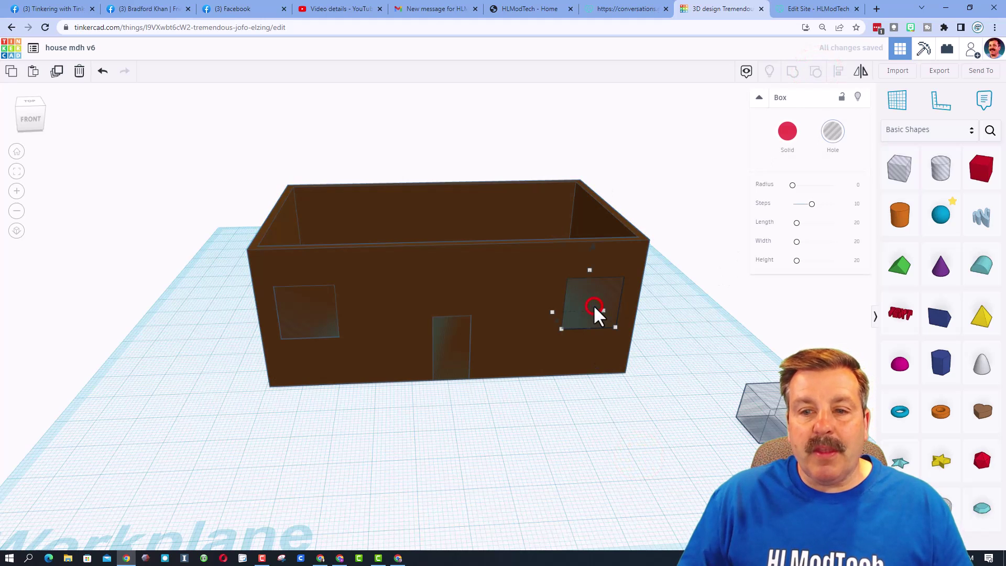
click(54, 71)
click(788, 132)
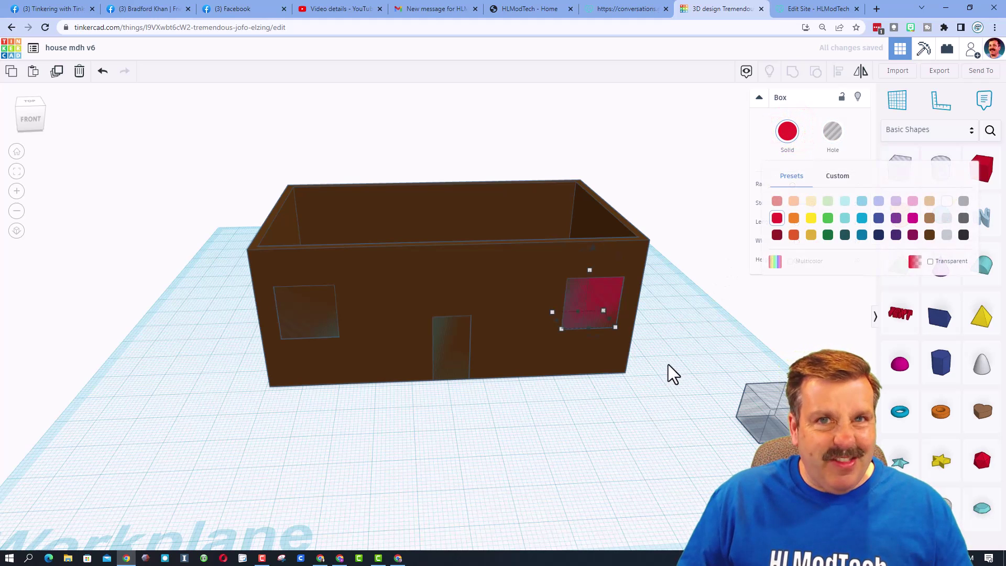
click(841, 98)
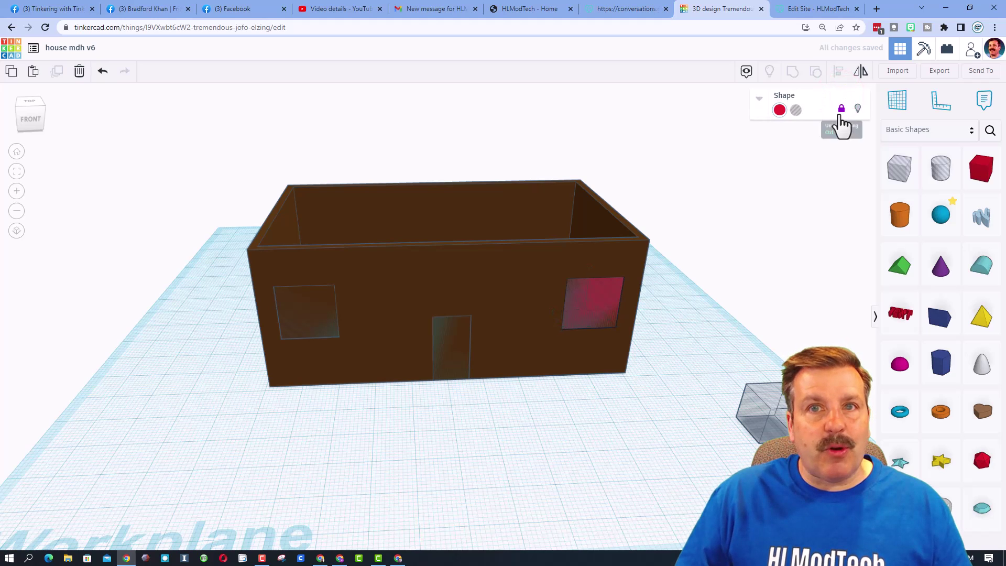
Hide the brown house walls
click(448, 371)
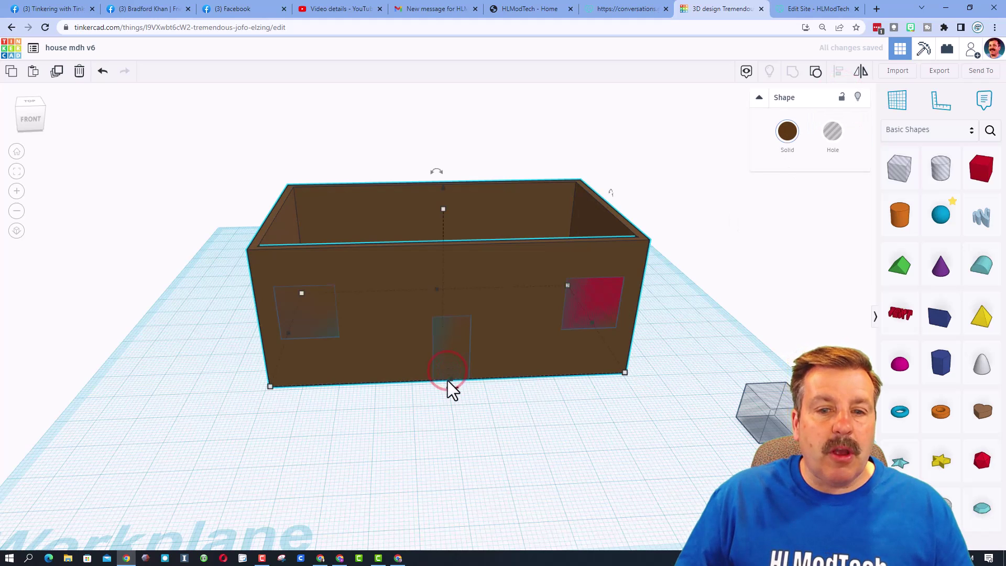
click(539, 408)
click(431, 370)
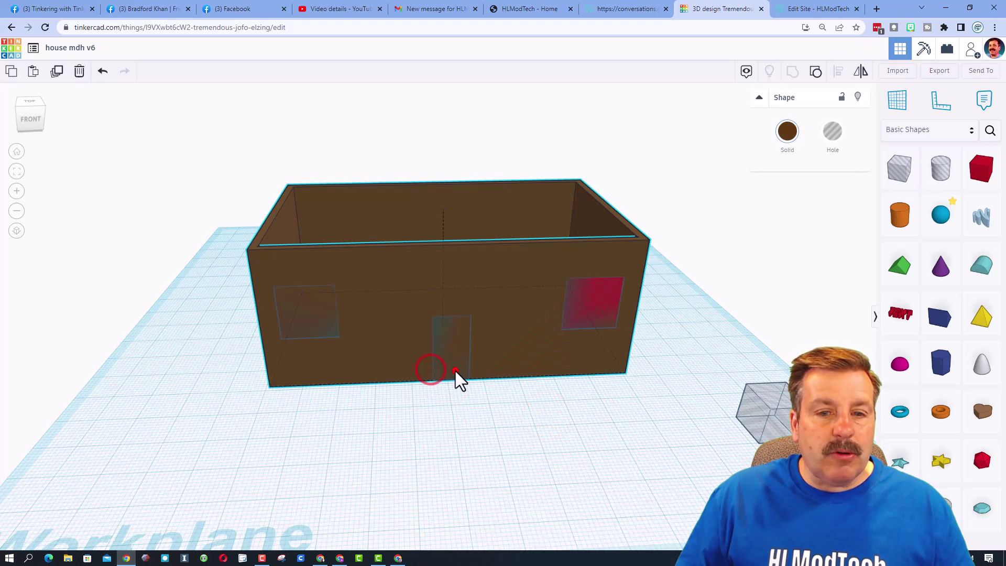
click(455, 371)
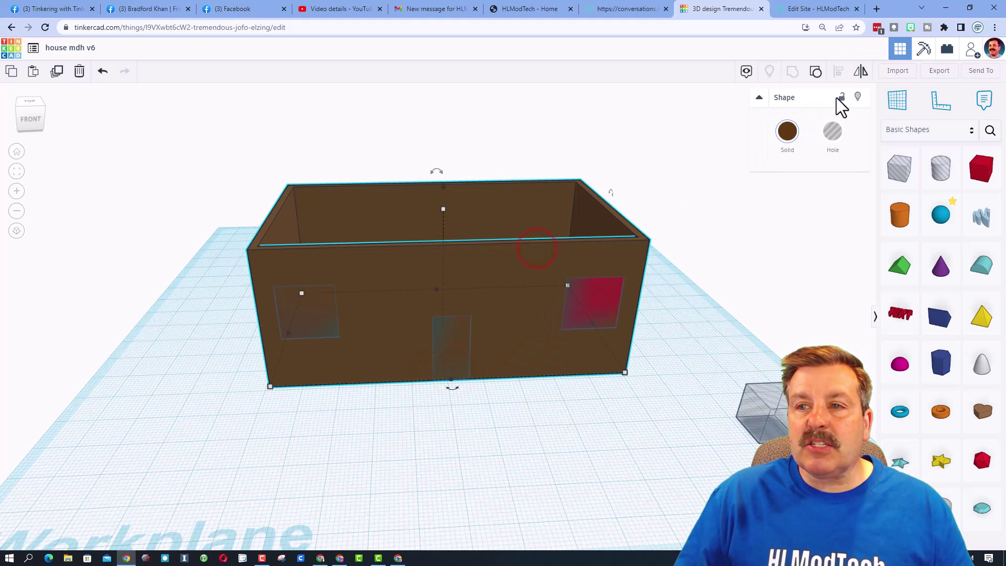
click(858, 96)
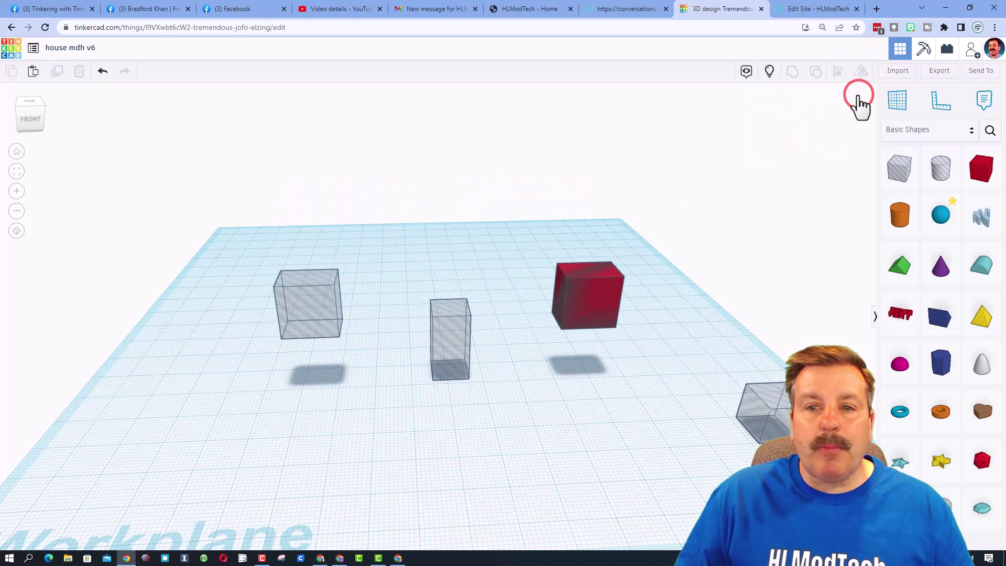
Duplicate the door and left window hole boxes as solid red copies
click(448, 362)
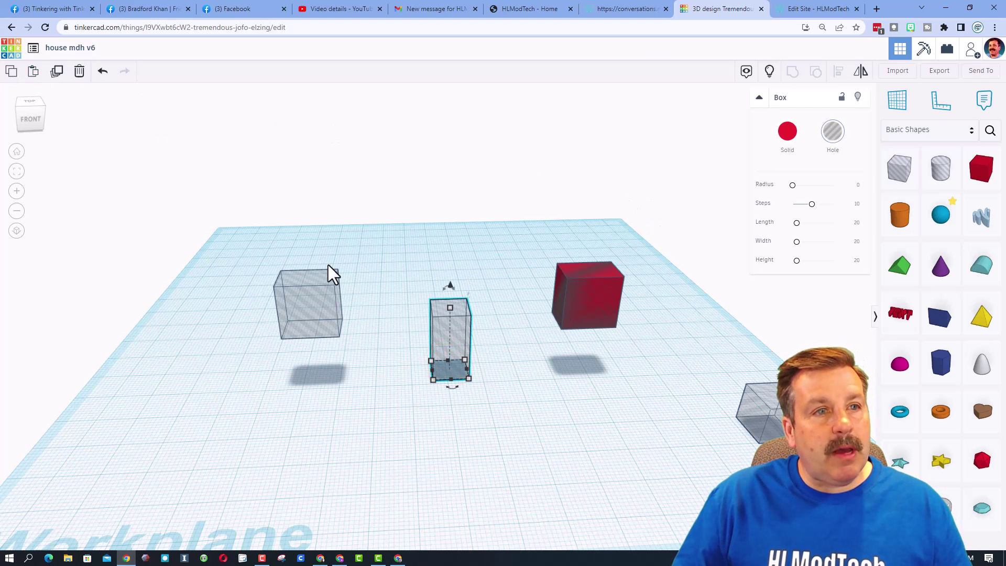
key(ctrl+d)
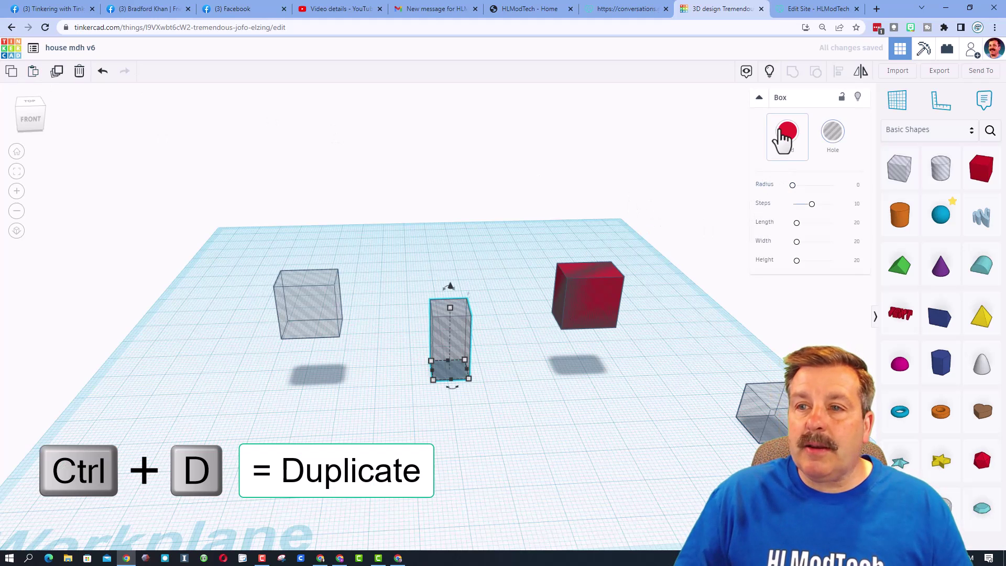
click(784, 138)
click(836, 101)
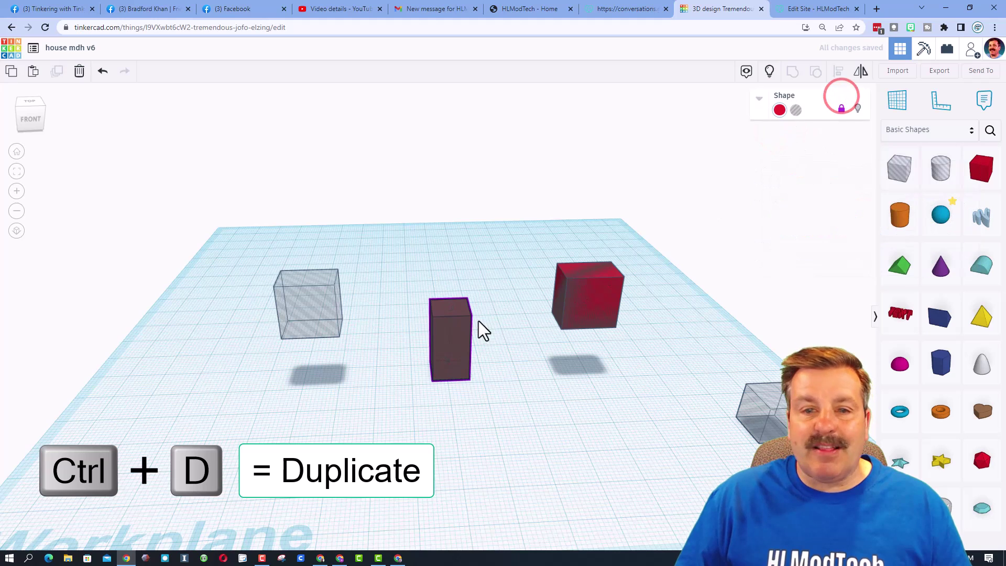
click(304, 322)
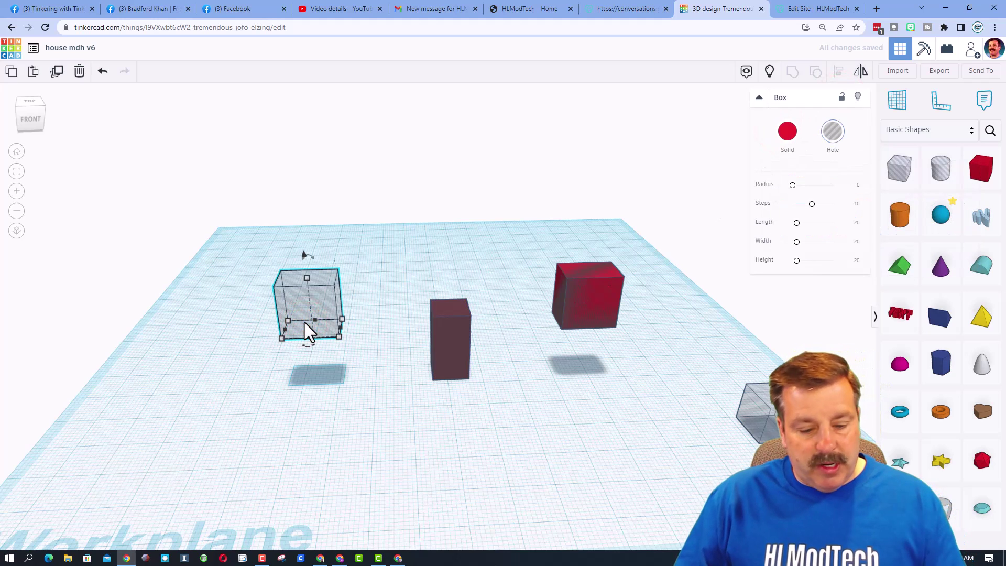
key(ctrl+d)
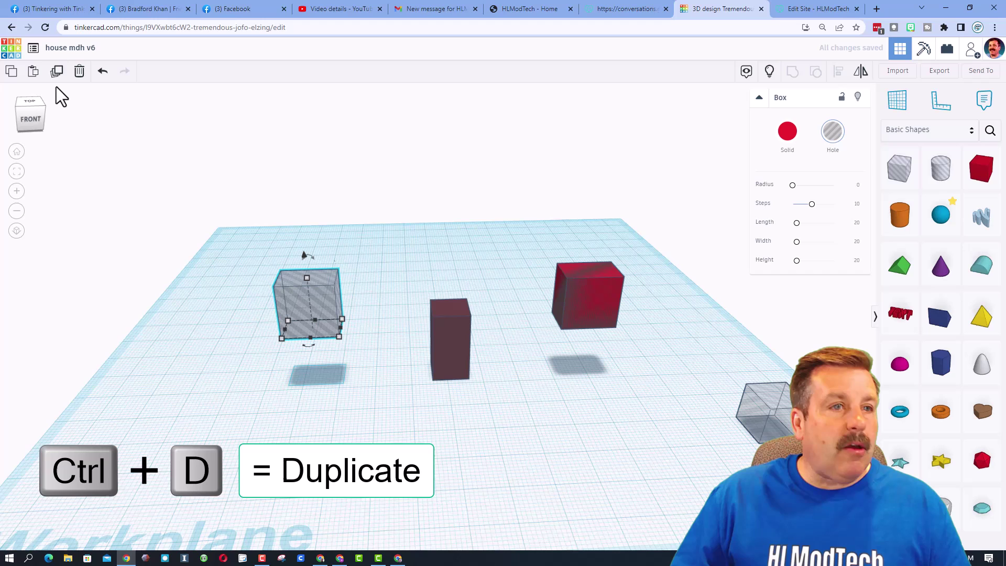
click(789, 128)
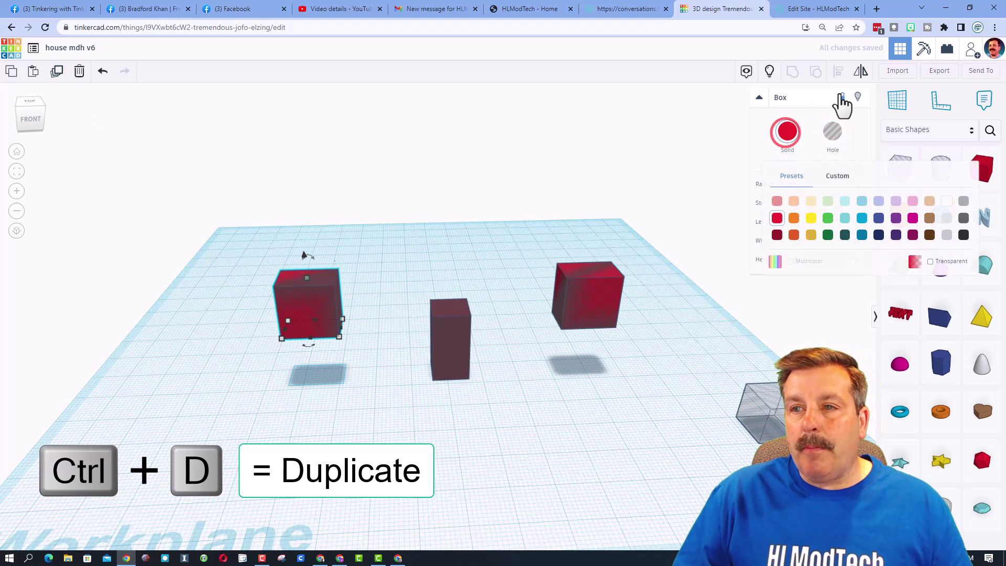
click(840, 99)
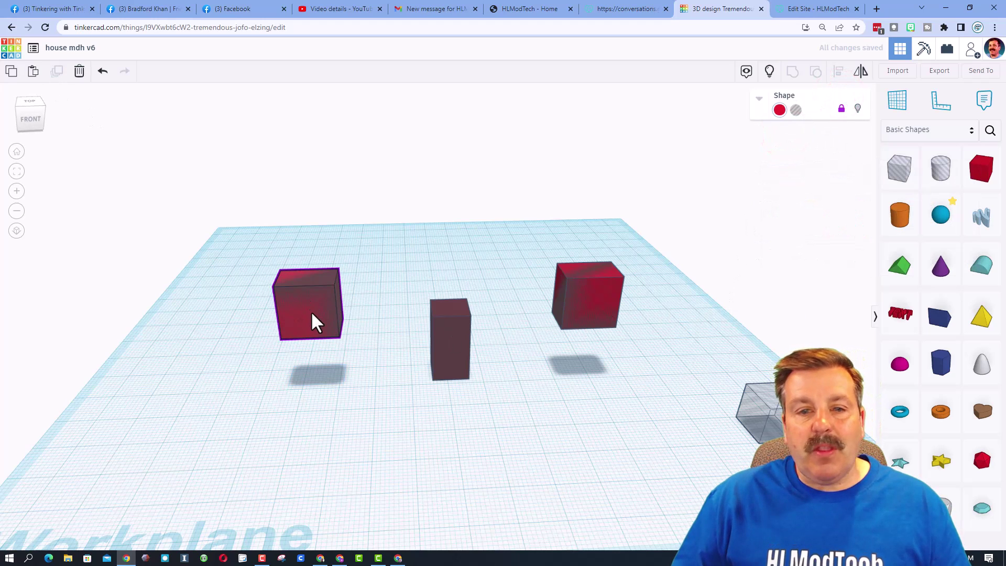
drag(217, 246, 621, 364)
Show the house walls again and group them with the window and door pieces
click(768, 67)
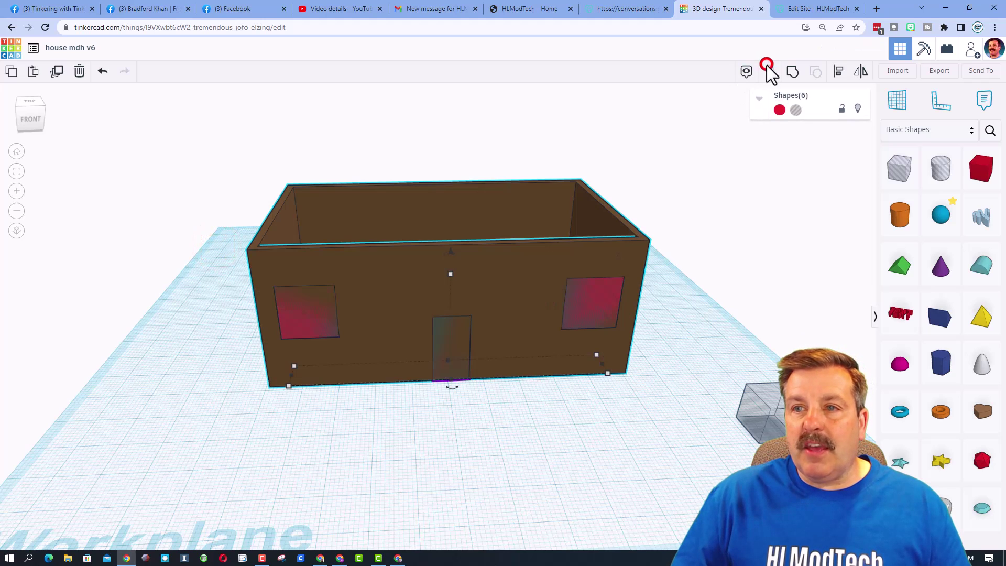
click(546, 469)
drag(200, 254, 631, 433)
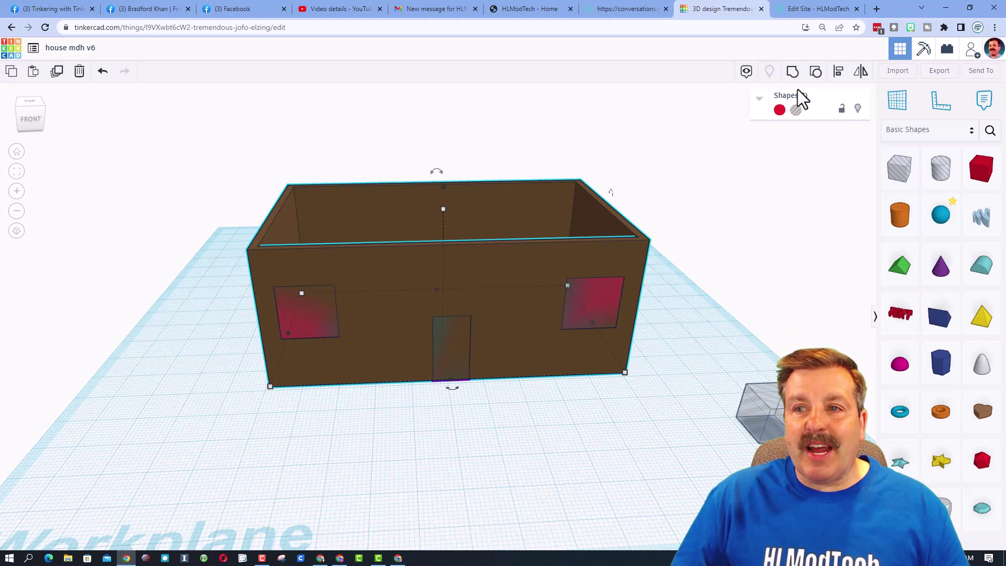
click(795, 71)
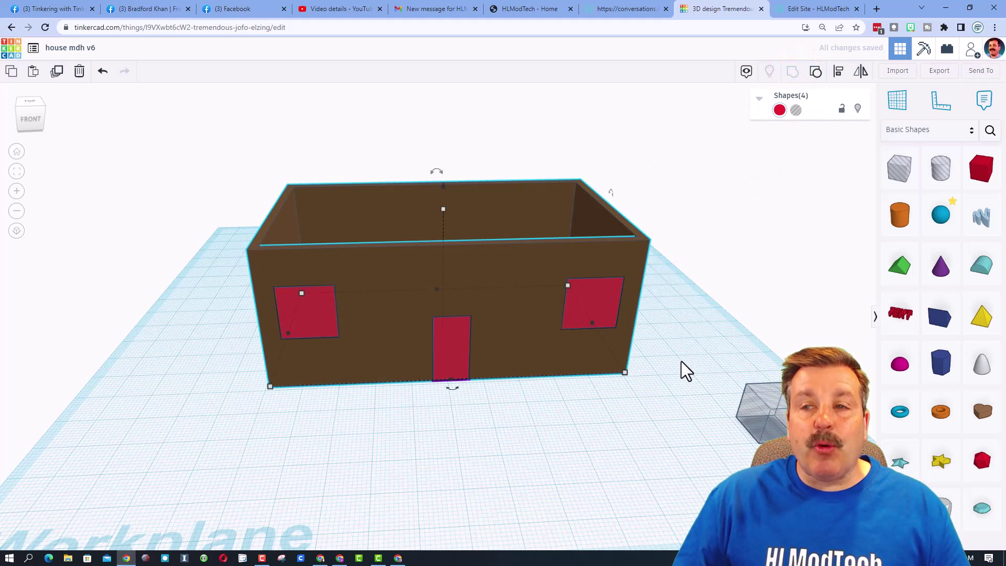
click(575, 453)
Colour the door piece brown
click(451, 361)
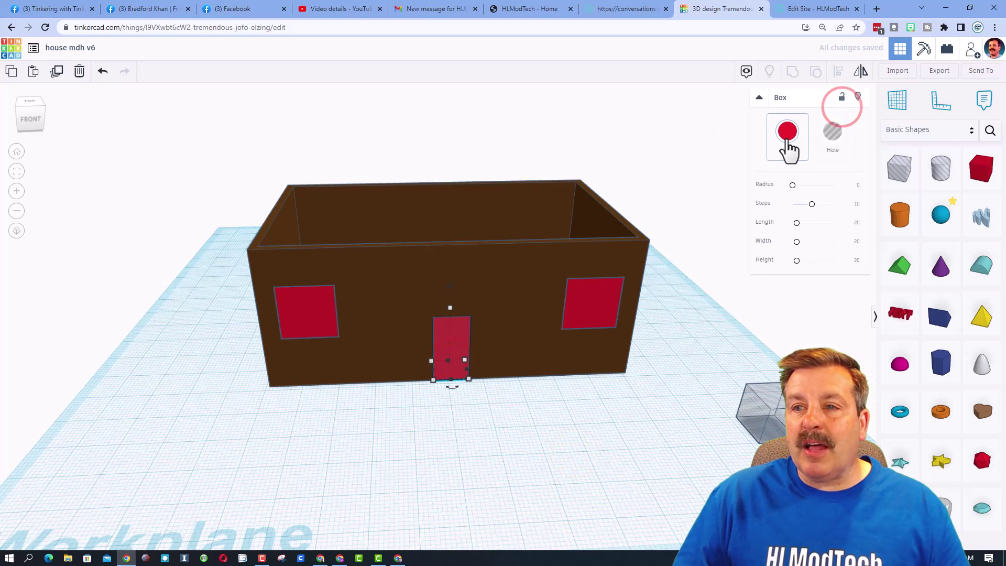
click(789, 134)
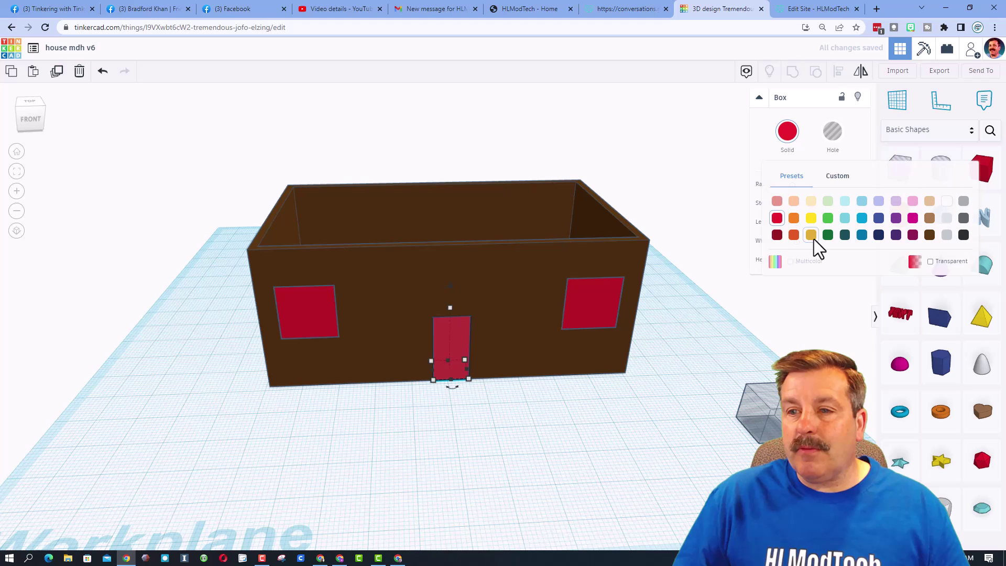
click(929, 218)
click(428, 425)
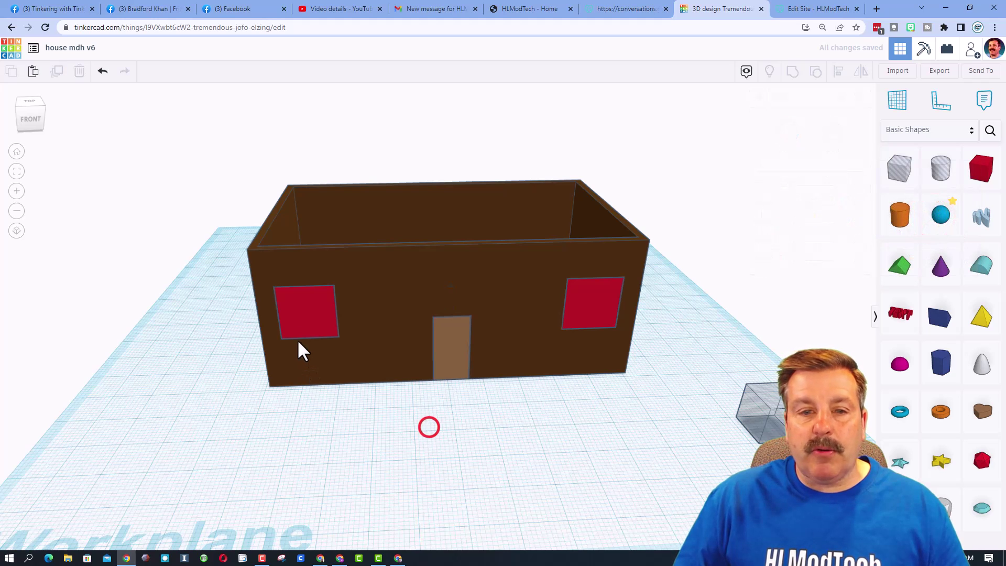
Make the left window piece transparent light blue and move it into the wall
click(297, 321)
click(779, 111)
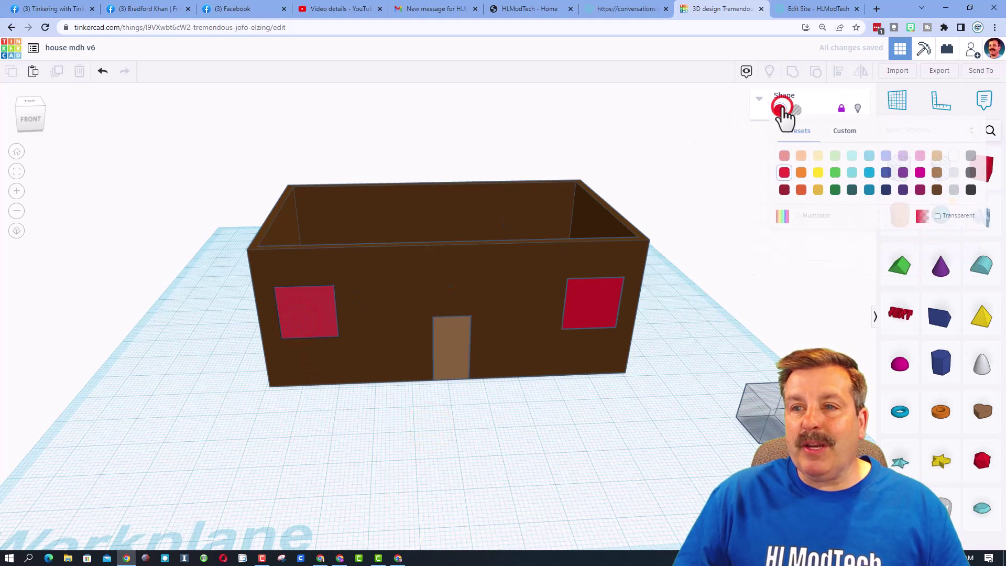
click(874, 173)
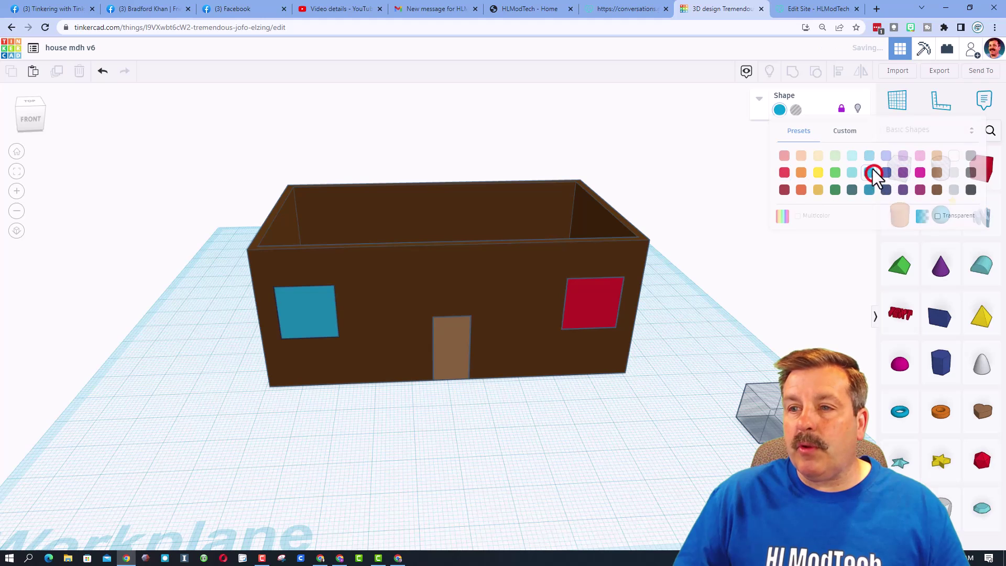
click(840, 108)
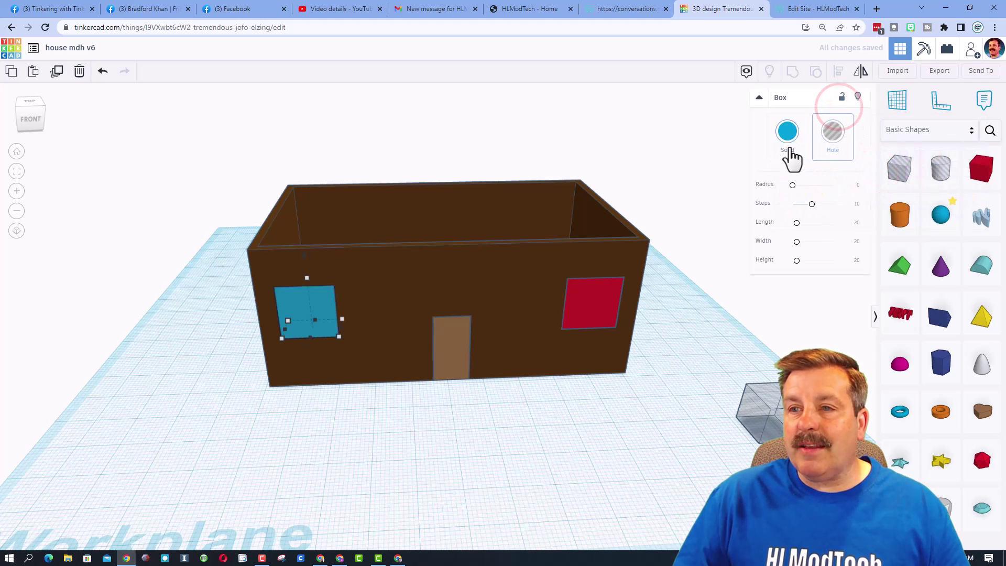
click(788, 137)
click(930, 261)
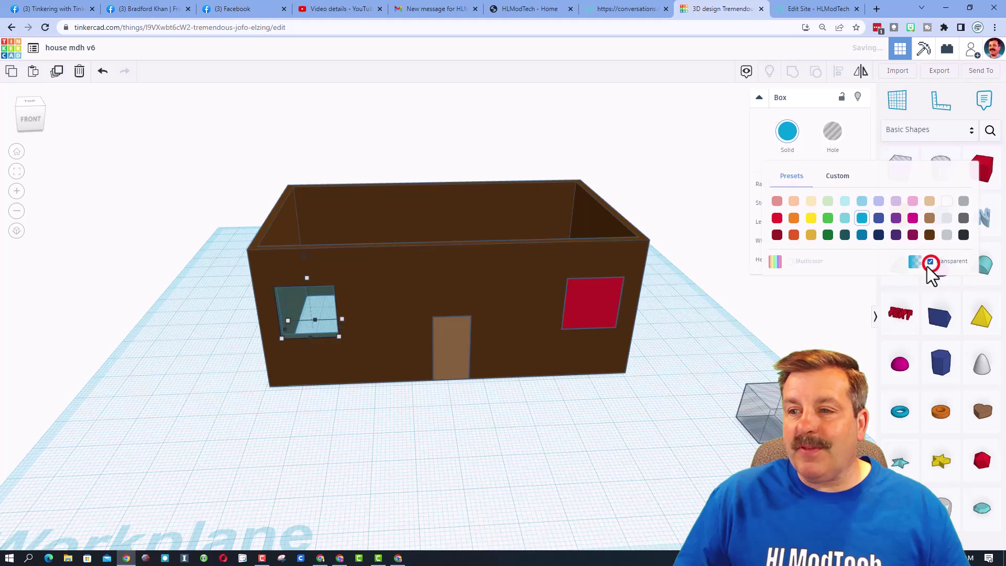
click(474, 460)
right_drag(350, 445, 514, 432)
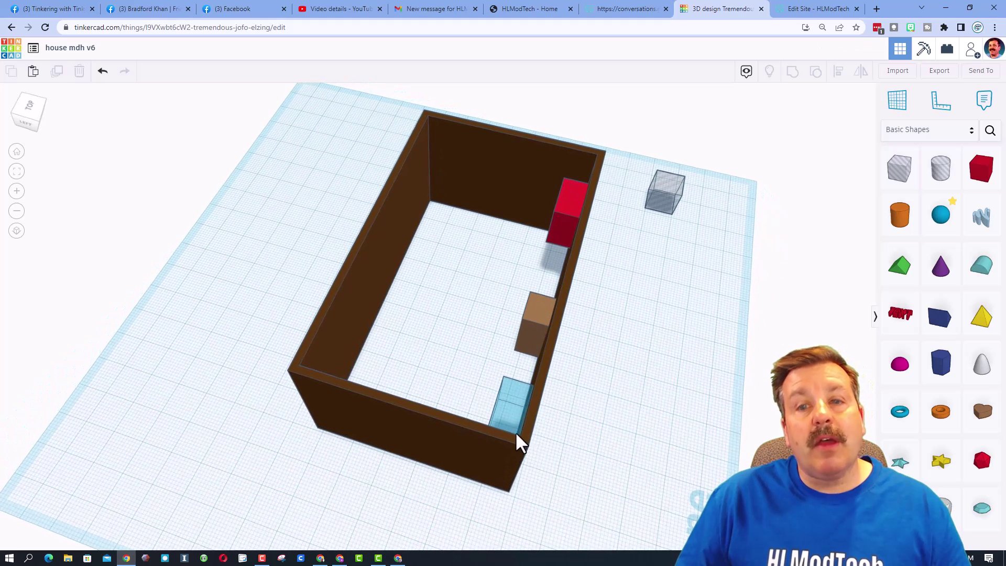
drag(515, 401, 533, 370)
click(613, 397)
right_drag(629, 425, 423, 366)
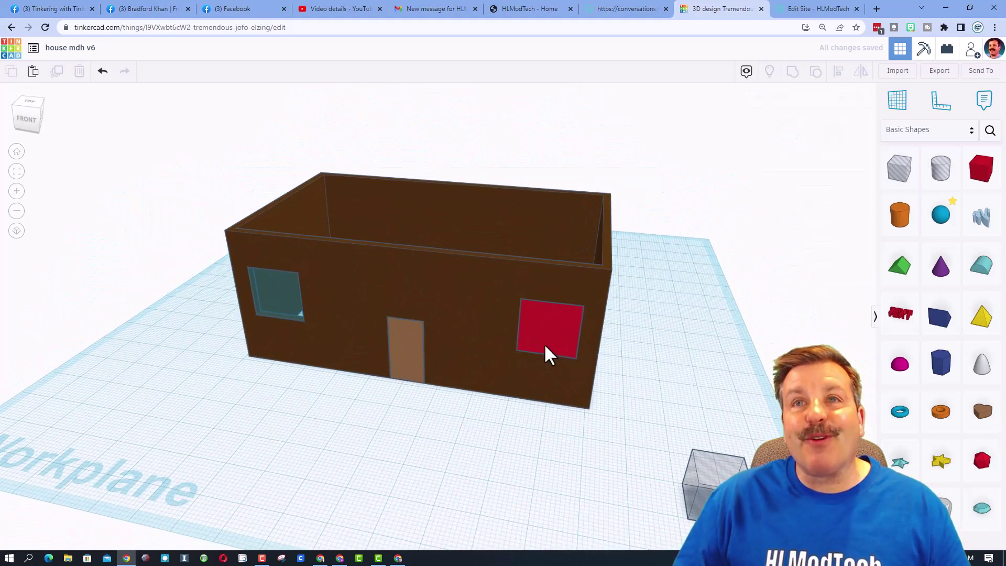
Recolour the red right window blue and make it transparent
click(554, 326)
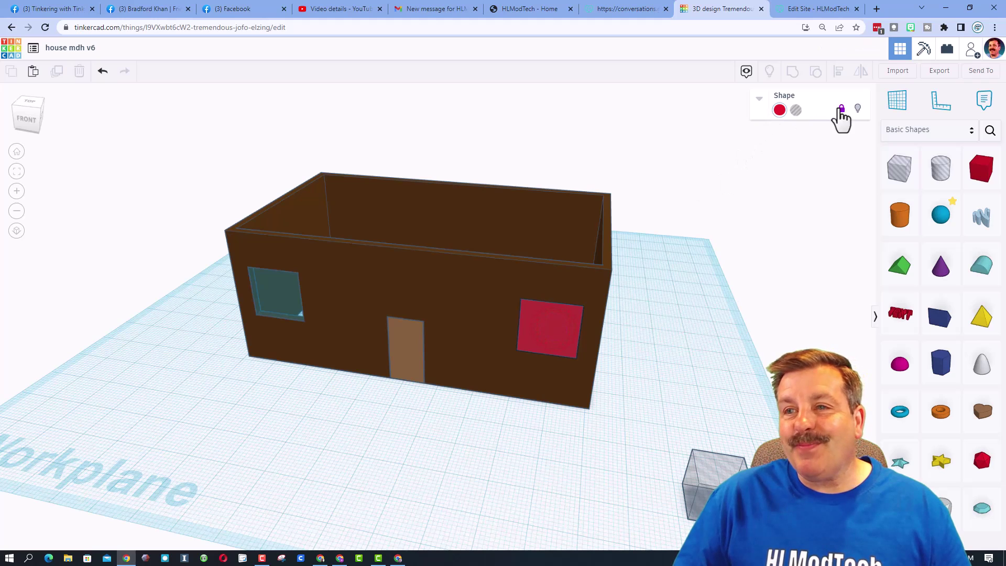
click(785, 133)
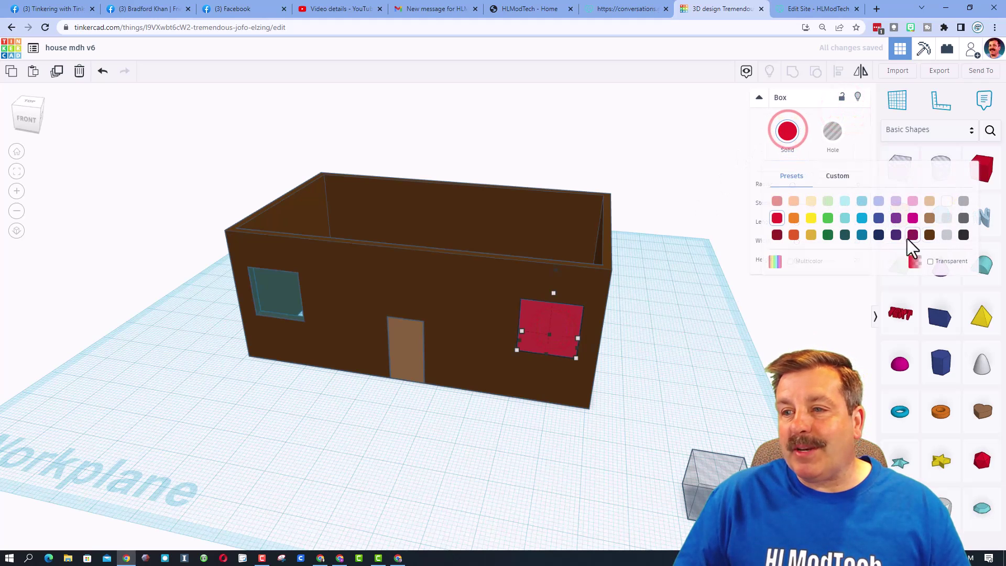
click(862, 235)
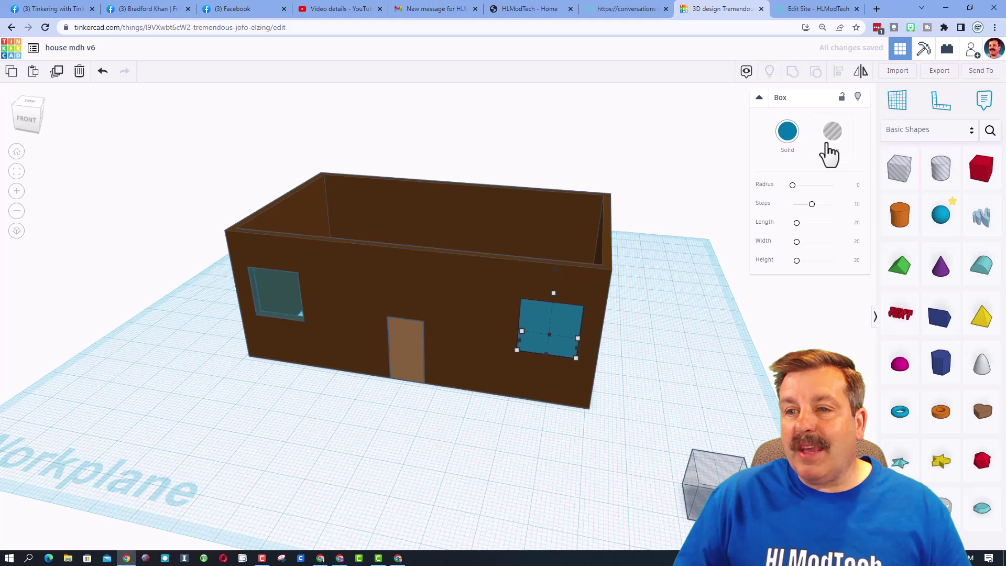
click(784, 134)
click(930, 262)
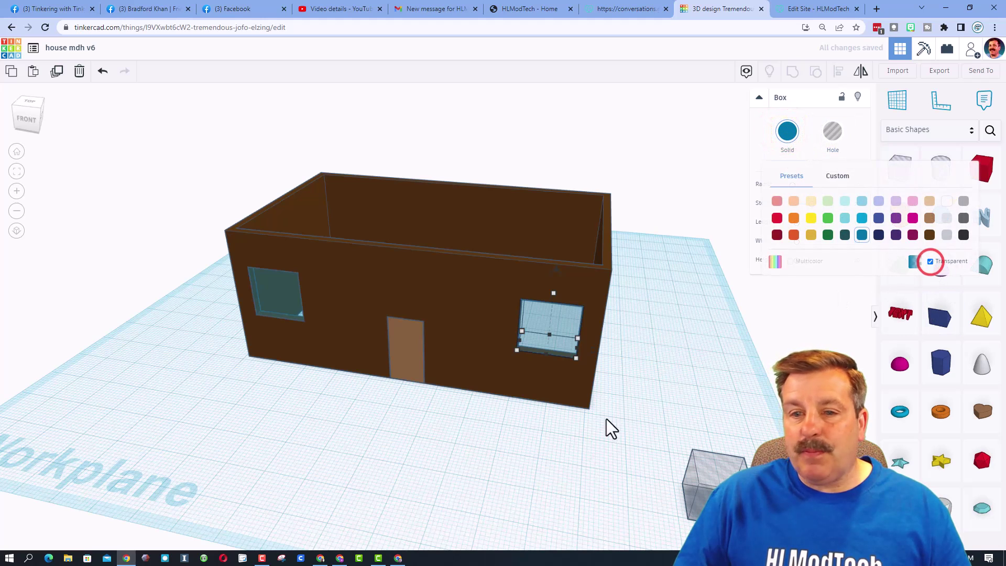
click(583, 437)
click(548, 336)
key(t)
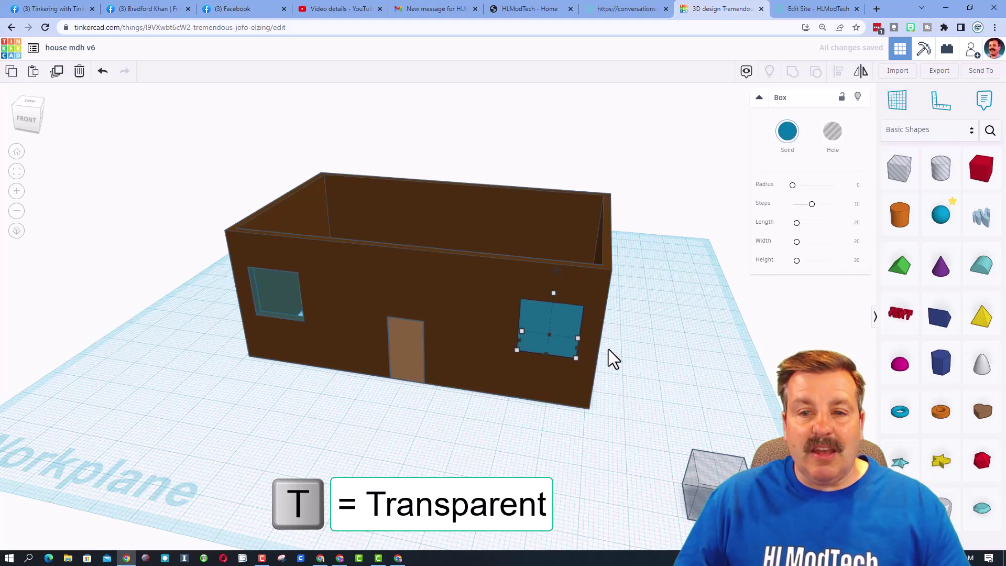
key(t)
Thin the right window to a 2.00 slab inside the front wall
right_drag(634, 384, 445, 425)
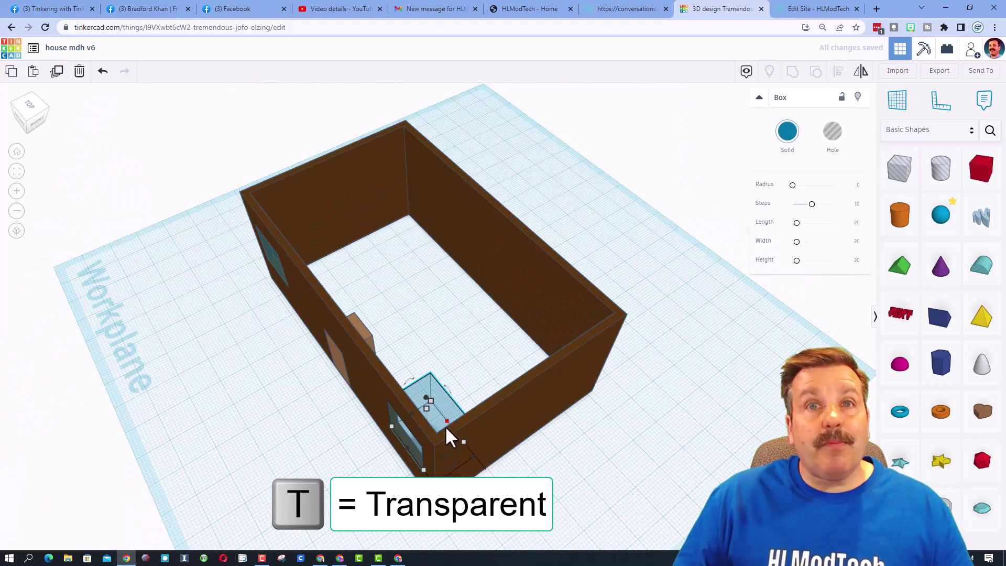
drag(469, 489, 471, 492)
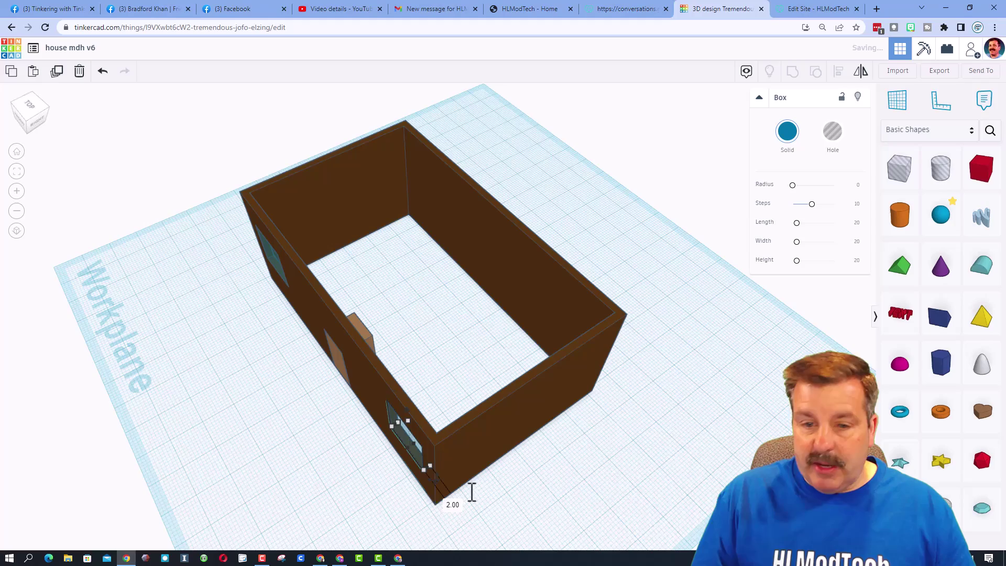
click(320, 496)
right_drag(321, 496, 489, 428)
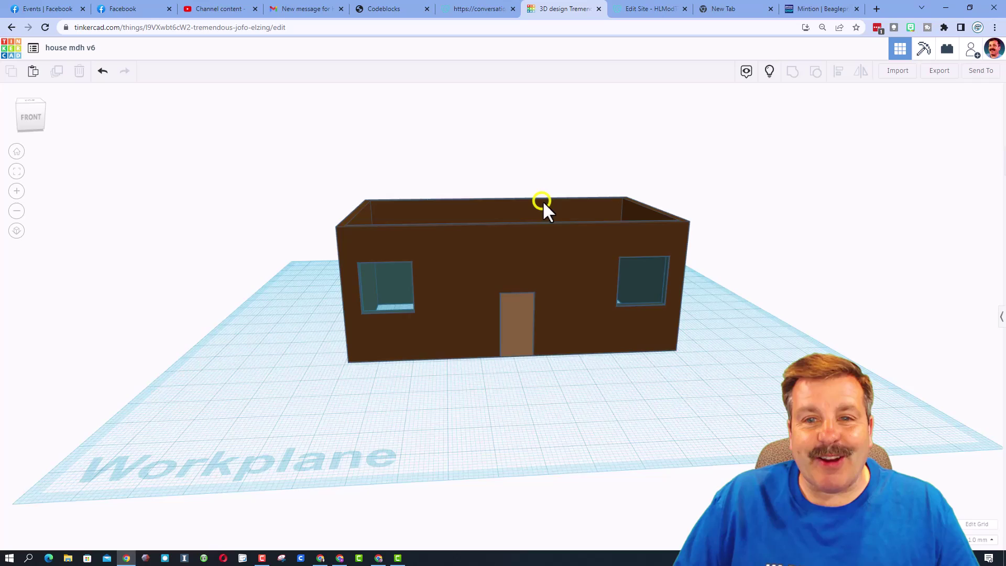
right_drag(542, 200, 511, 382)
Zoom to the door and hide the wall covering it
click(512, 404)
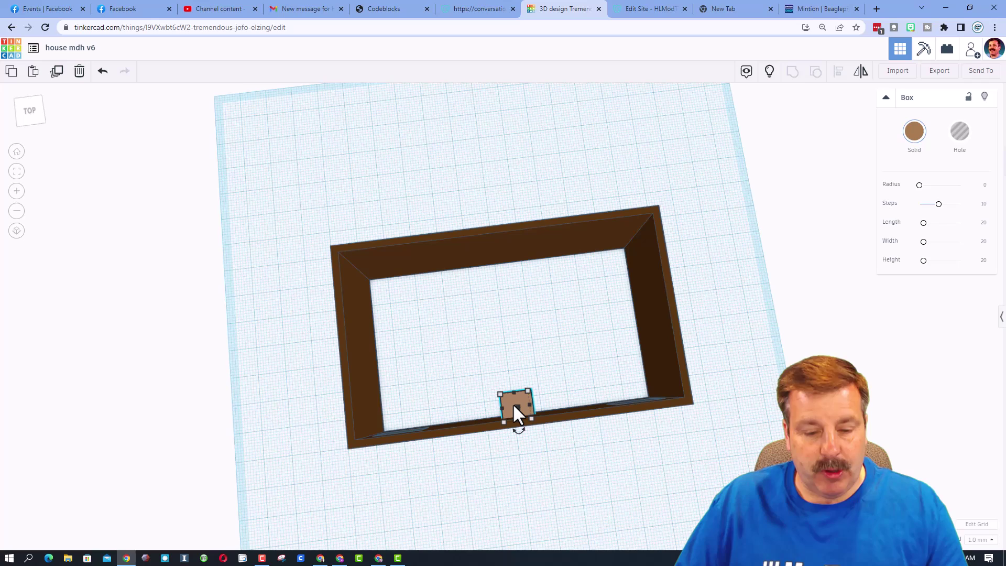
key(f)
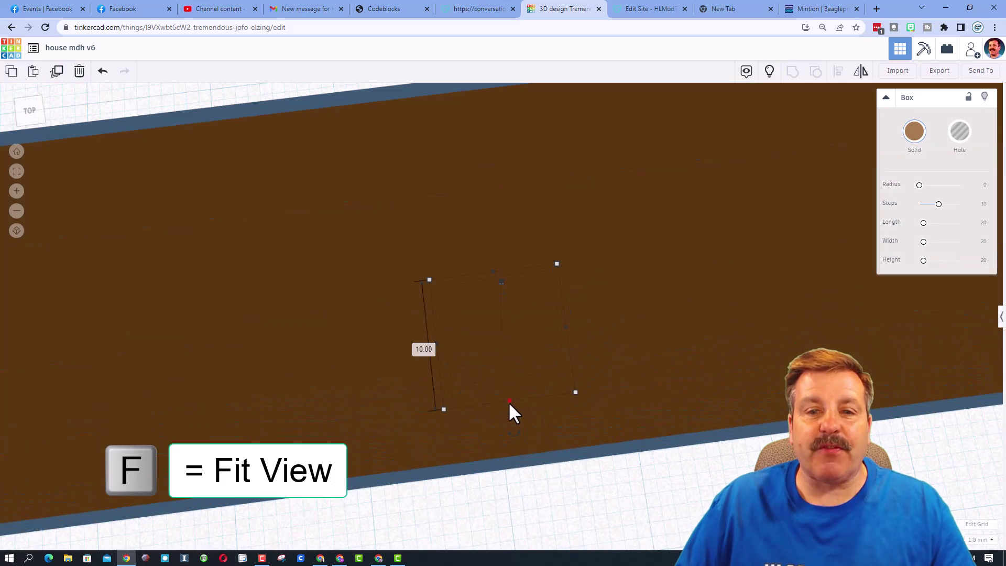
click(801, 263)
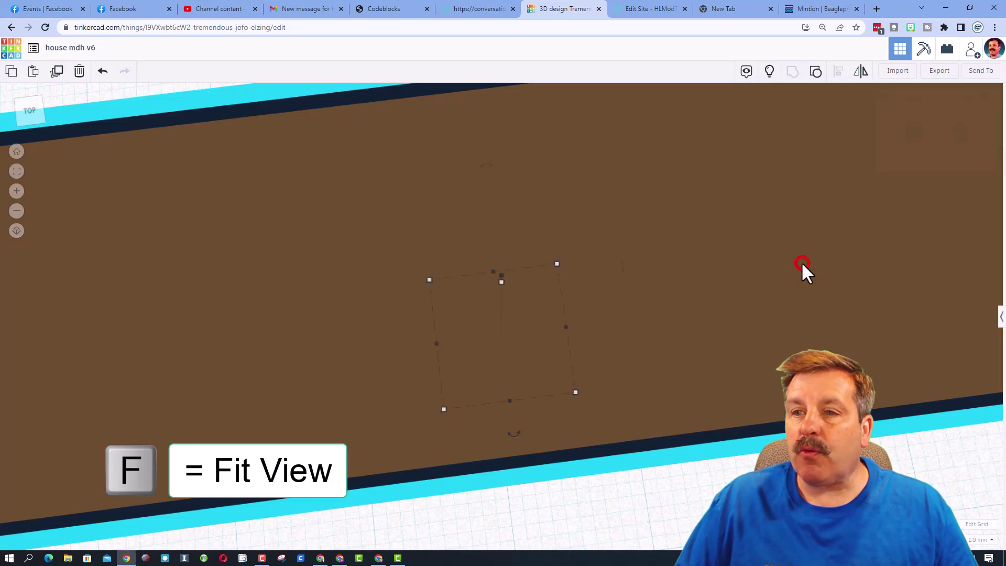
click(984, 101)
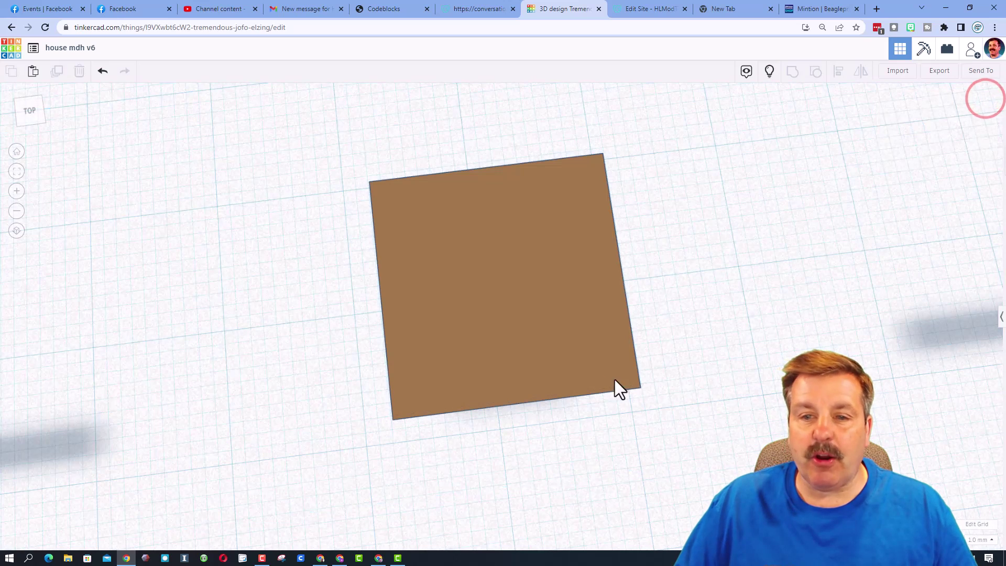
Change the door's depth from 10.00 to 2 and return to the home overview
click(573, 353)
click(551, 266)
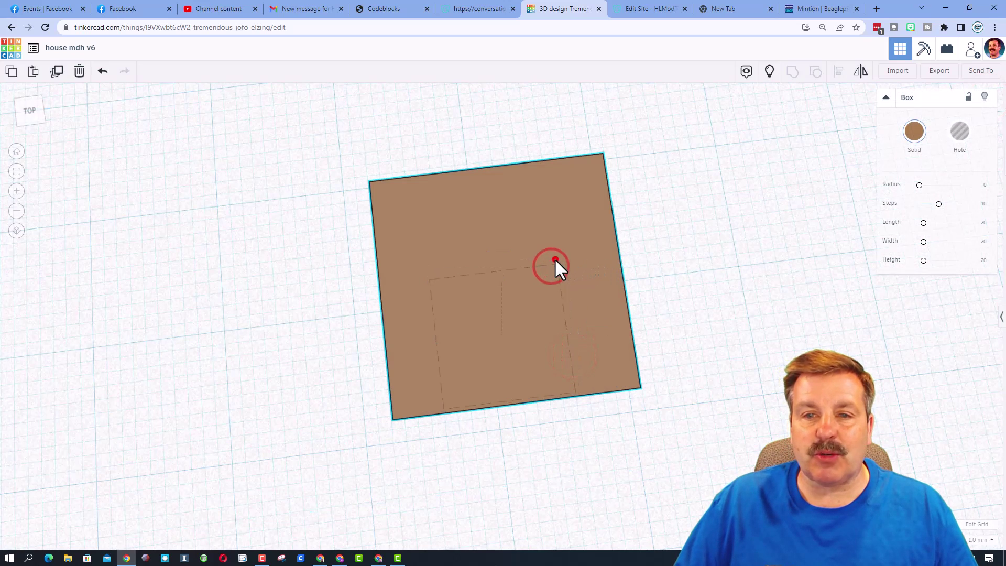
click(589, 325)
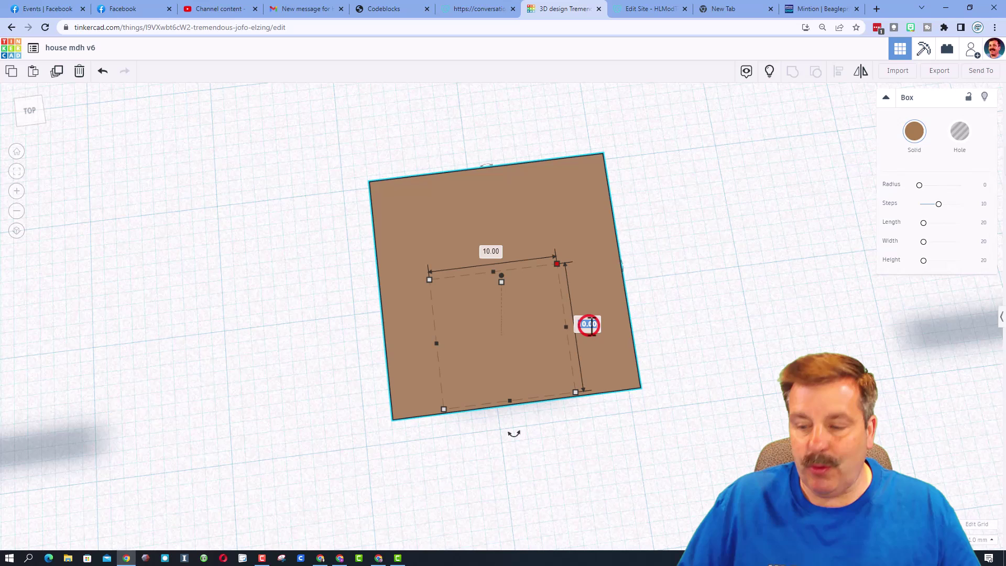
text(2)
key(Return)
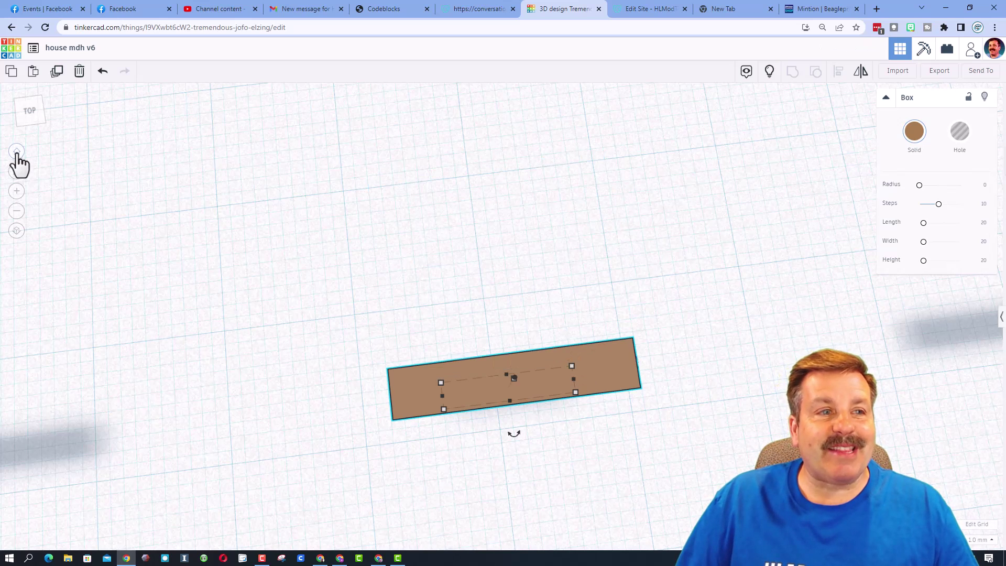
click(17, 152)
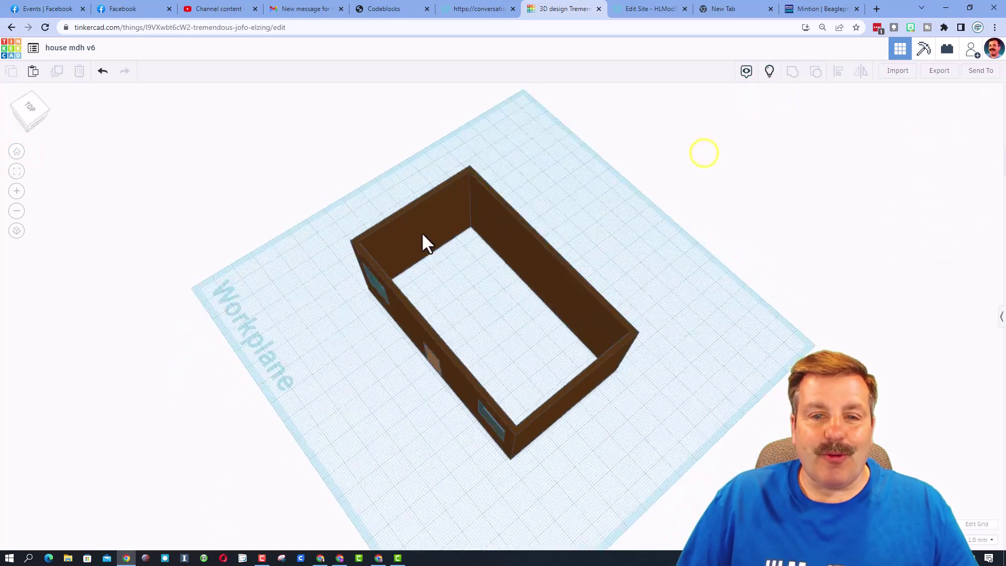
right_drag(422, 233, 668, 126)
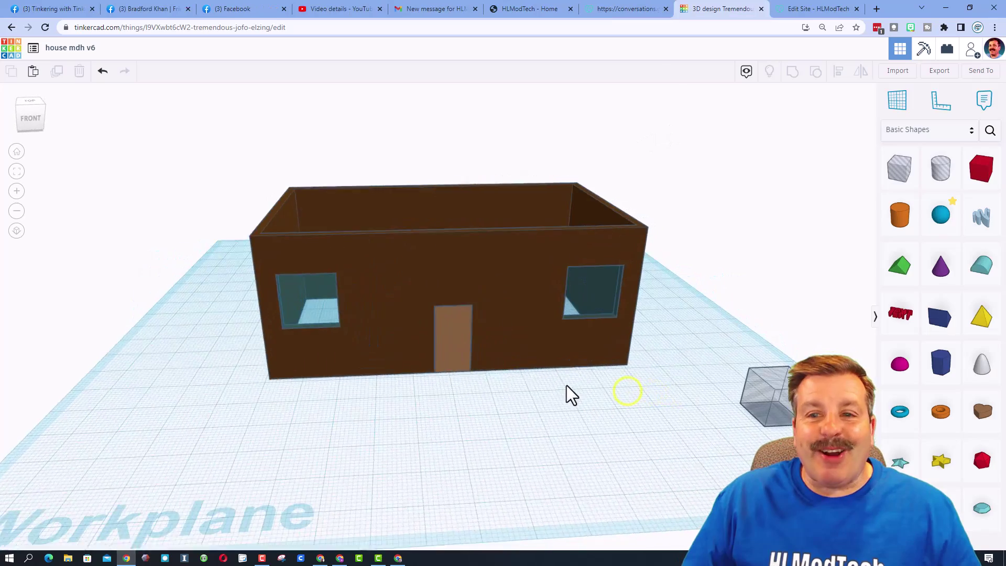
Tilt the view to show the house's top rim and start a new workplane
right_drag(580, 382, 561, 379)
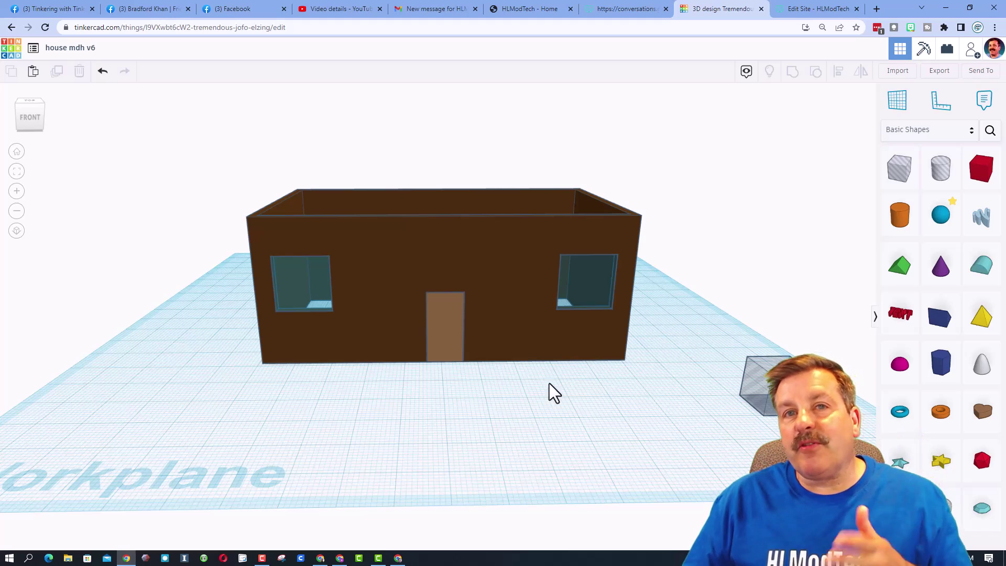
right_drag(550, 393, 605, 306)
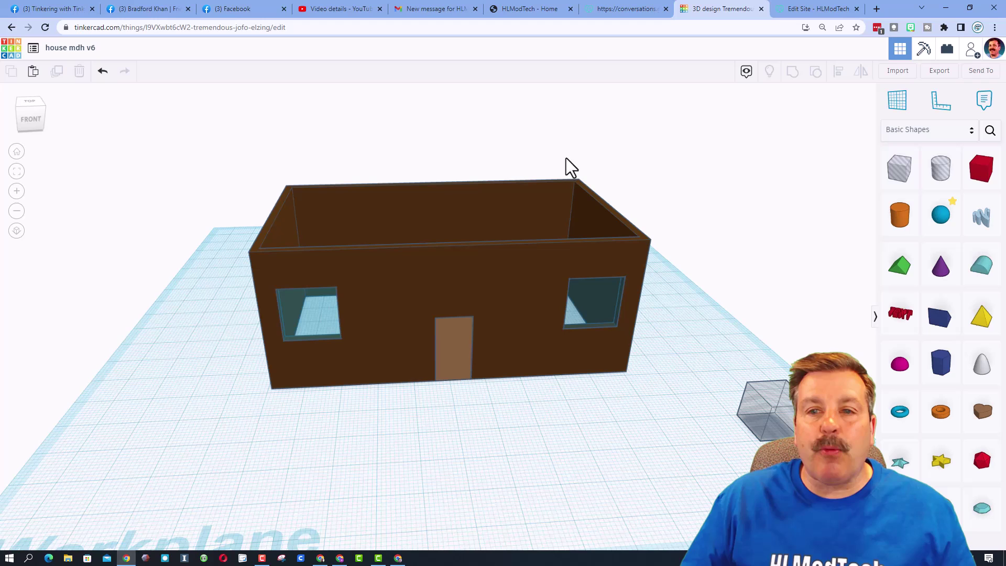
click(894, 108)
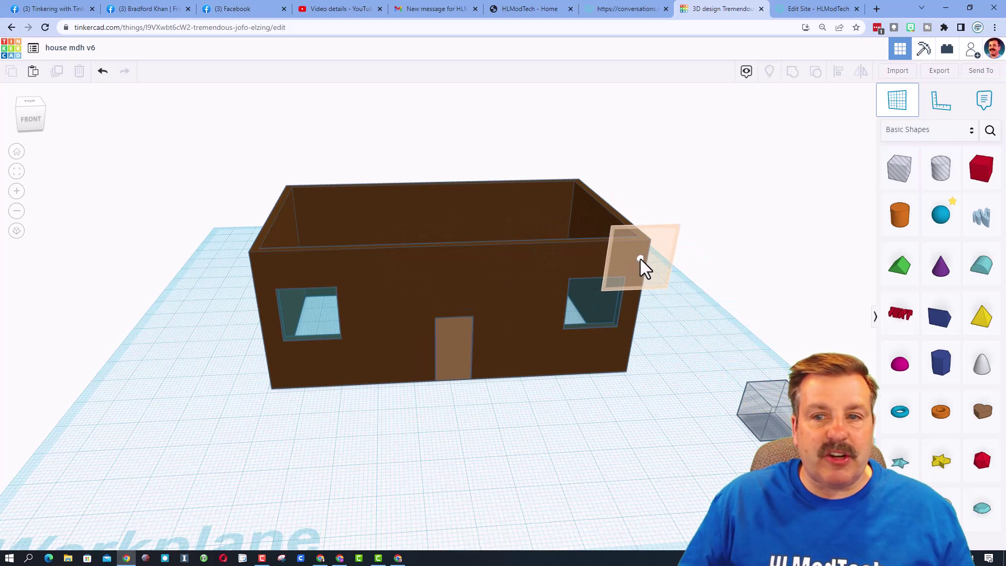
Place a workplane on the house's top wall corner and drop a green roof onto it
click(639, 236)
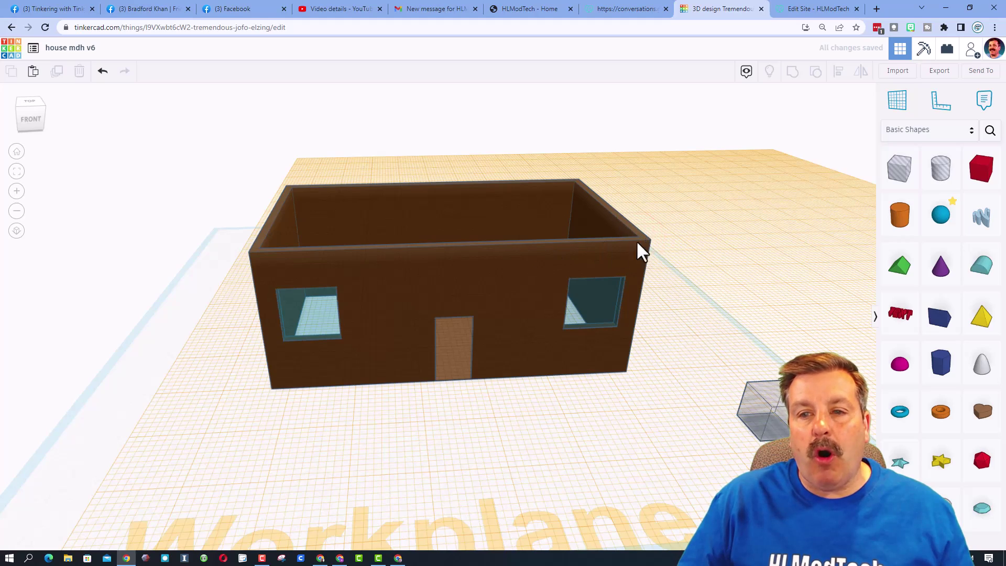
right_drag(370, 350, 488, 353)
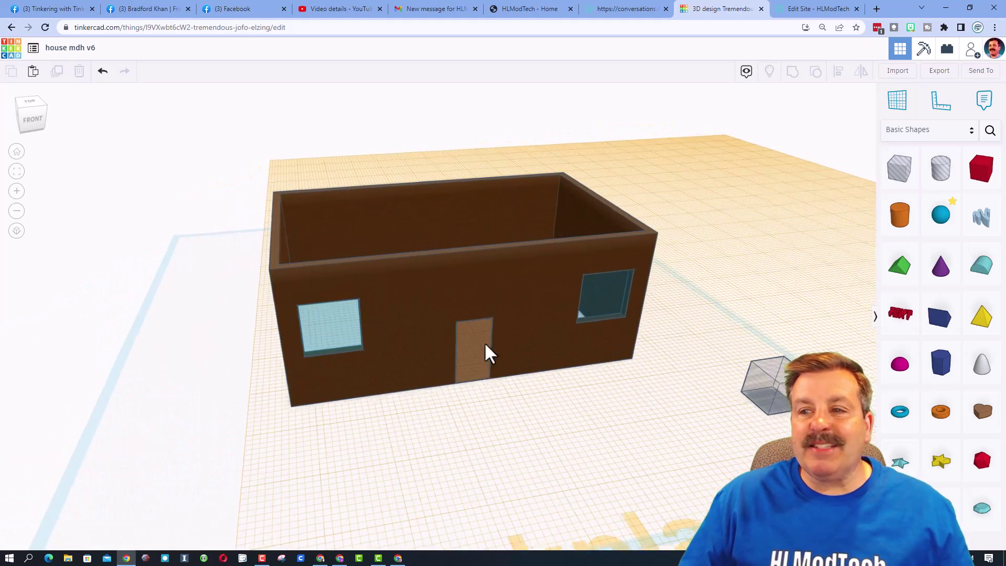
click(896, 269)
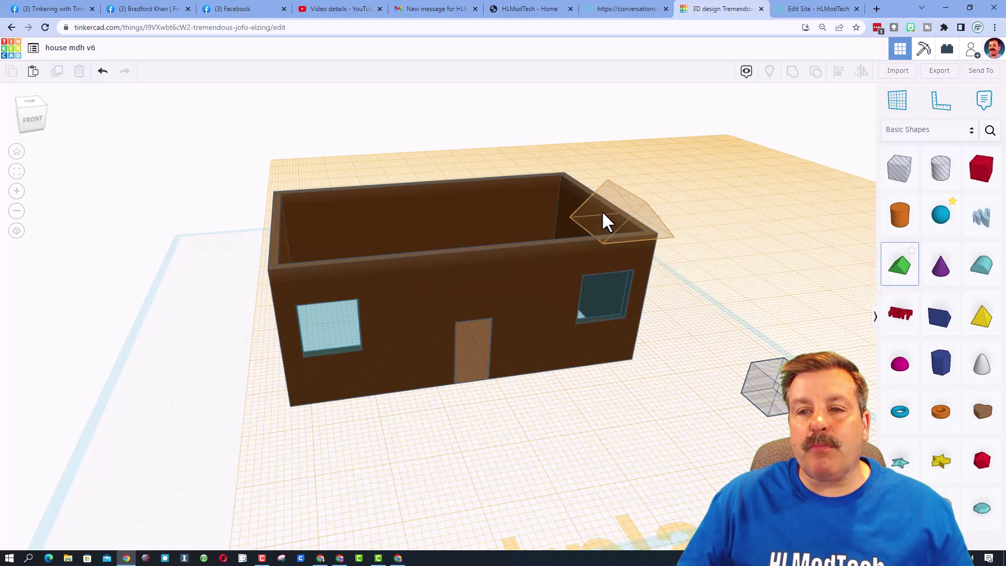
click(602, 209)
Rotate the green roof 90 degrees
right_drag(627, 286, 602, 317)
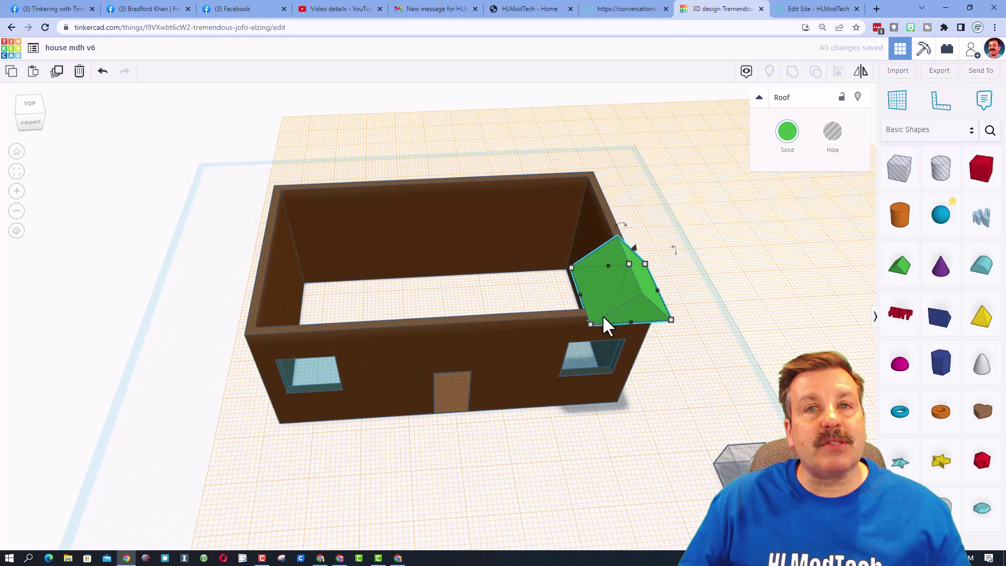
drag(637, 338, 639, 335)
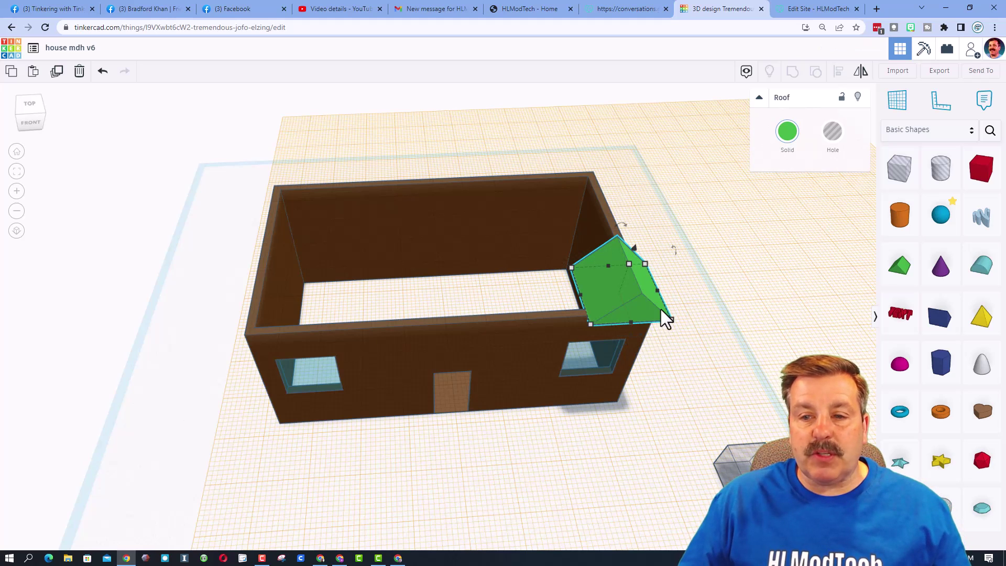
click(640, 337)
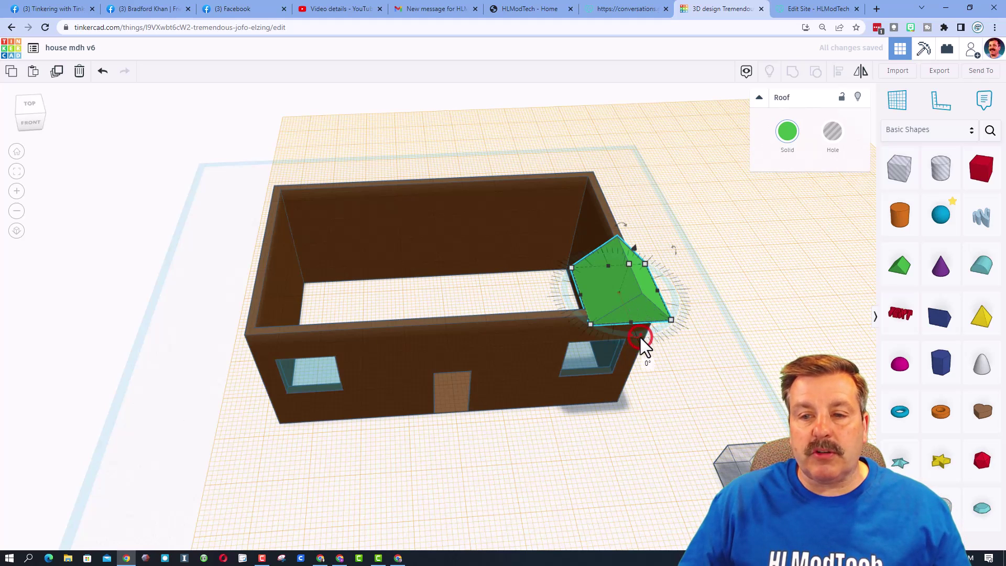
click(647, 363)
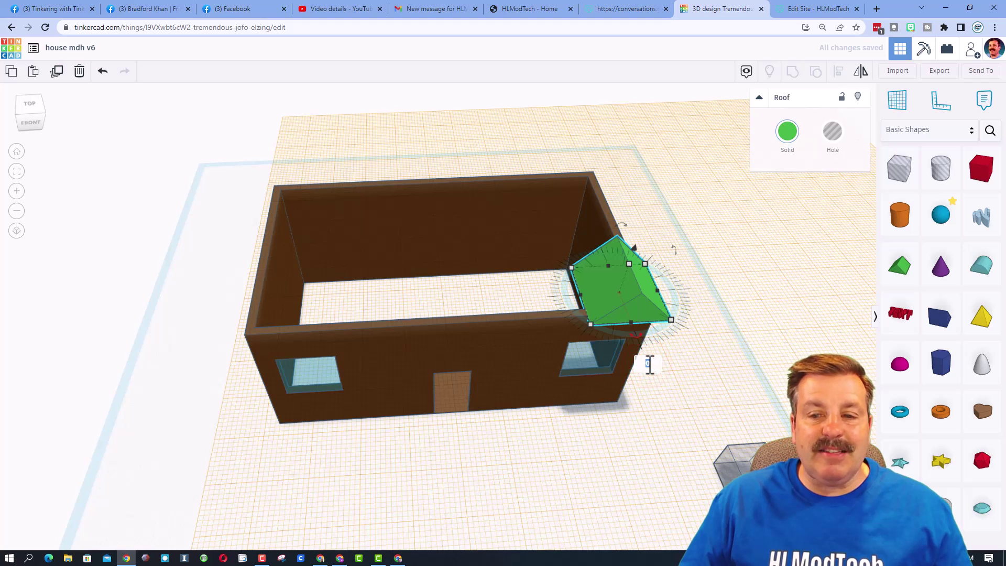
text(90)
key(Return)
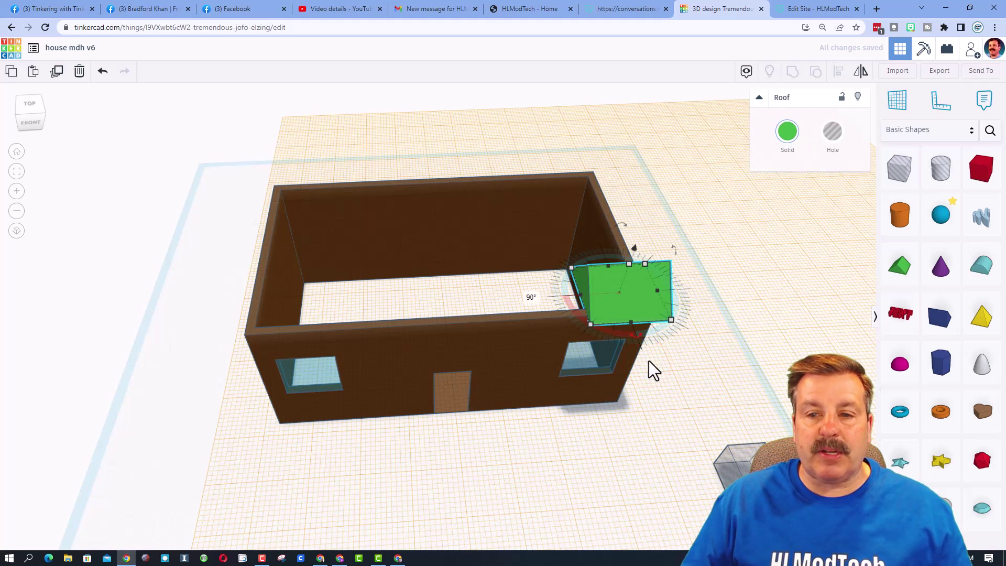
Try tilting the roof to 24° and stretching it to 110.00, undoing both attempts
mouse_move(637, 340)
mouse_down()
mouse_move(646, 355)
mouse_move(723, 352)
mouse_move(584, 389)
mouse_move(534, 376)
mouse_move(622, 409)
mouse_move(697, 418)
mouse_move(704, 376)
mouse_move(674, 312)
mouse_move(599, 324)
mouse_move(653, 329)
mouse_move(635, 329)
mouse_up()
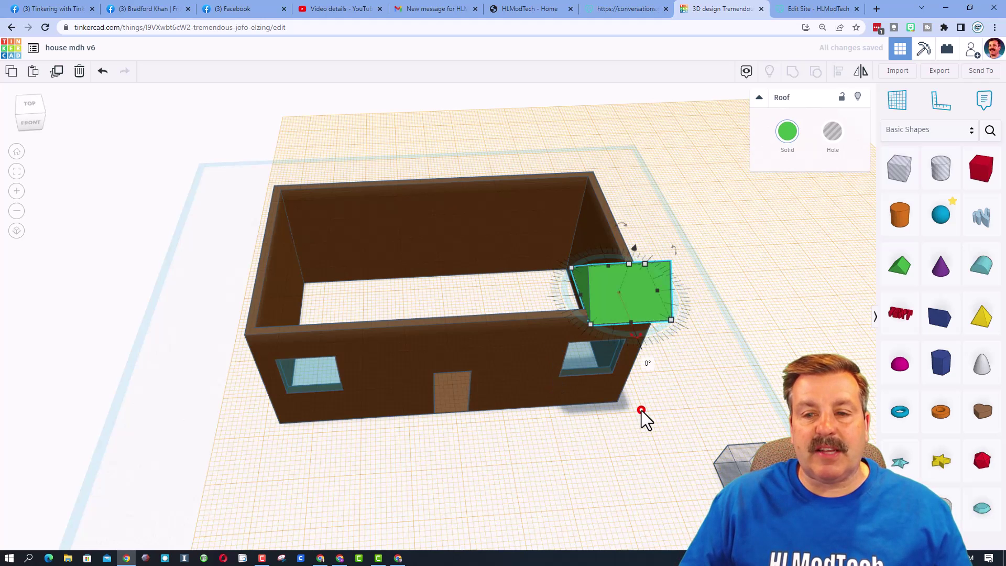
key(ctrl+z)
right_drag(641, 411, 569, 257)
drag(596, 217, 226, 321)
click(102, 71)
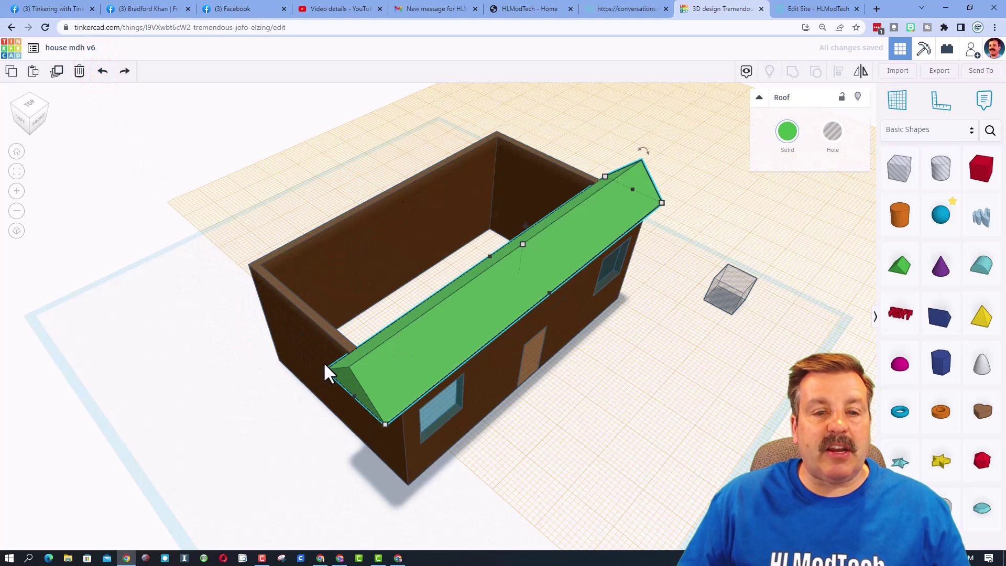
Widen the roof to span the house and raise its peak taller
drag(490, 254, 356, 187)
right_drag(356, 187, 353, 212)
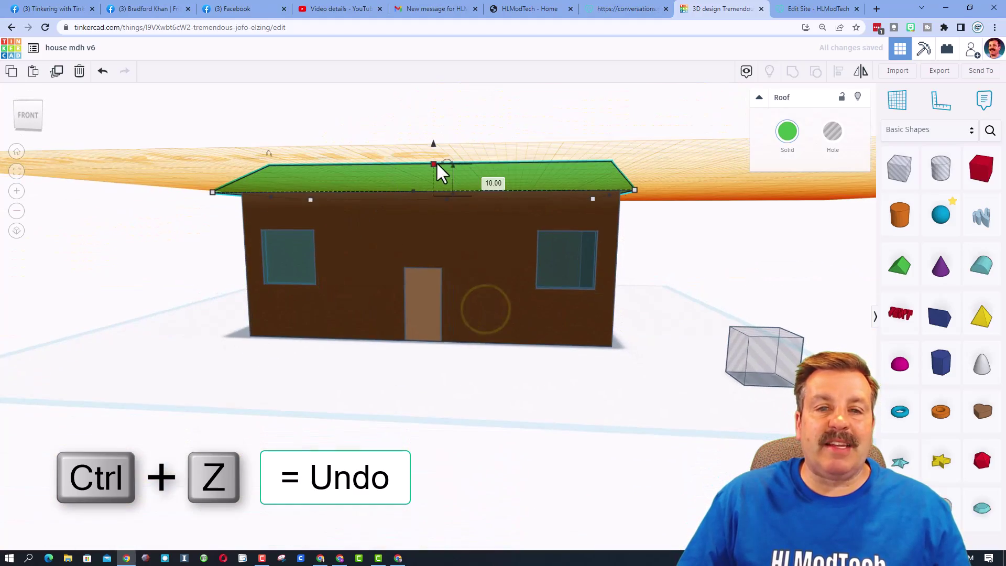
drag(435, 161, 433, 103)
right_drag(433, 102, 571, 230)
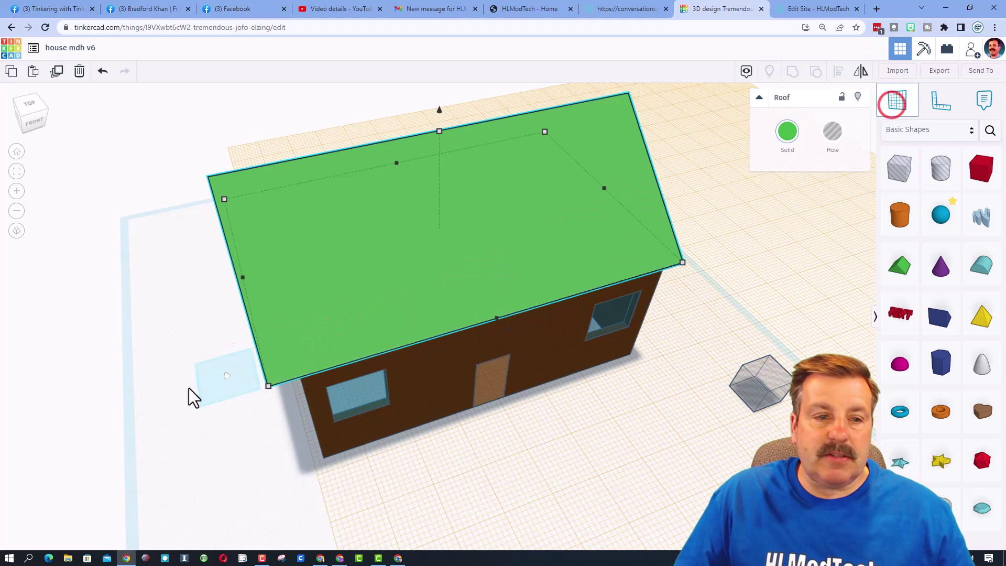
Reset the workplane, select the walls and roof, and centre the roof on both axes
click(135, 391)
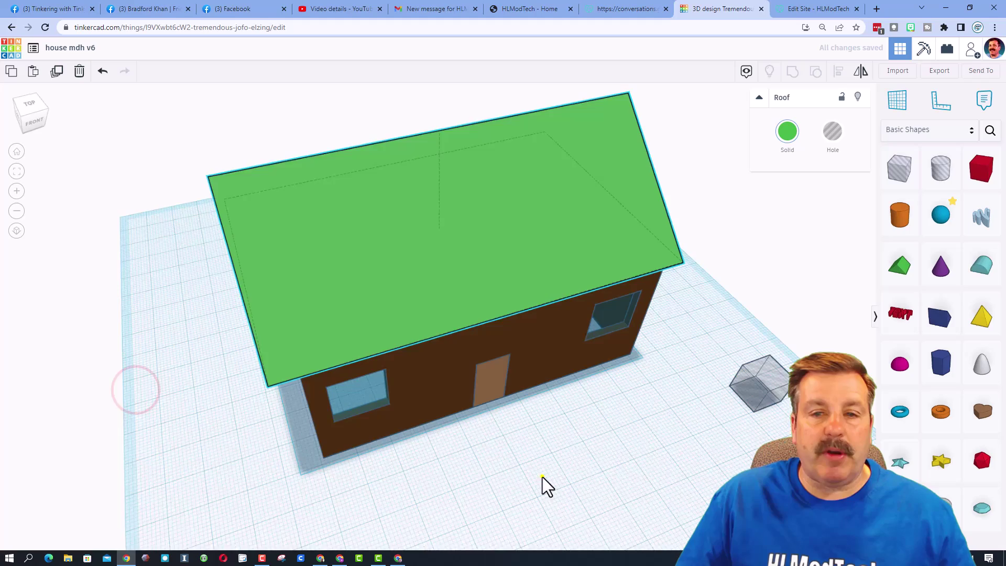
right_drag(543, 477, 476, 426)
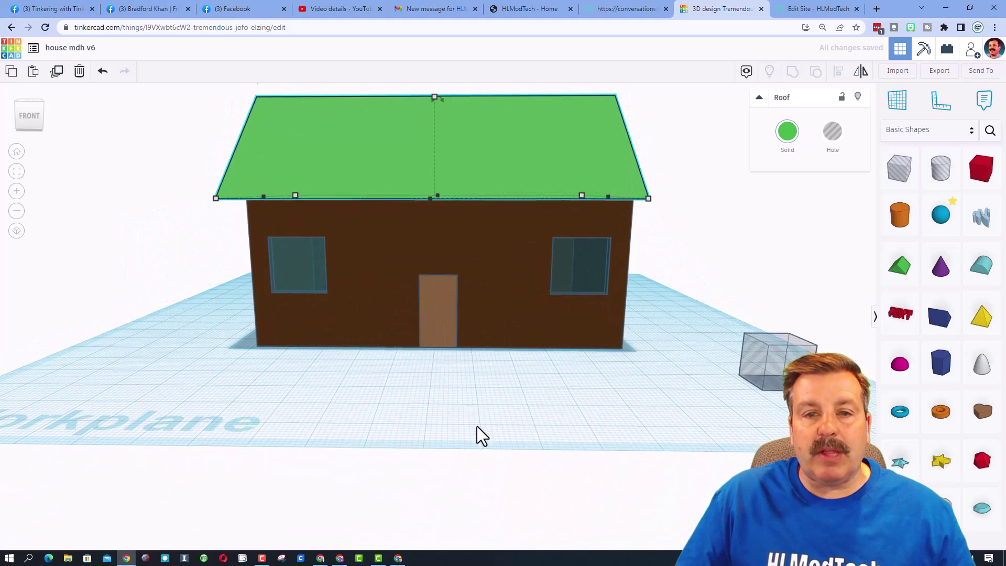
click(561, 402)
click(485, 259)
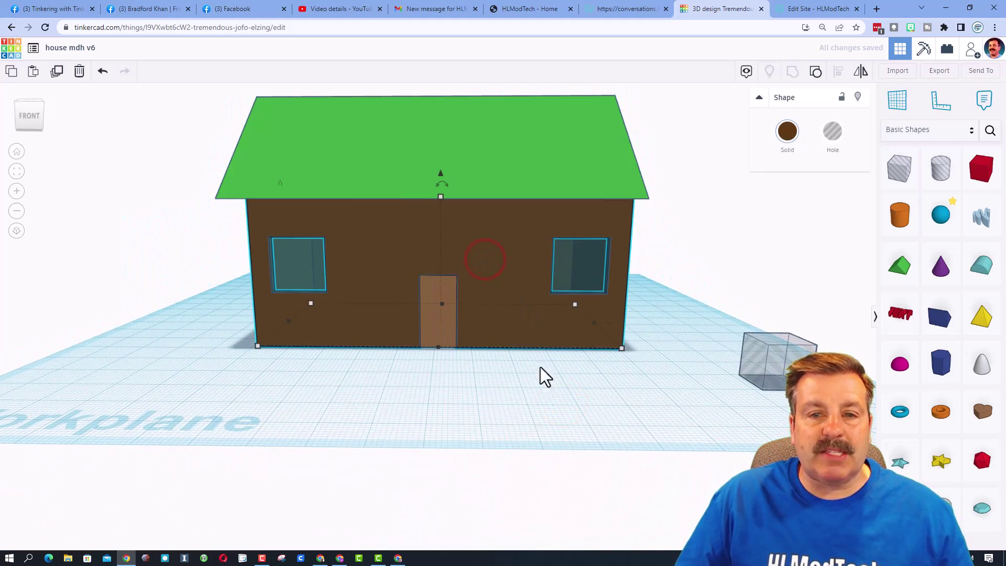
shift+click(498, 231)
right_drag(513, 393, 521, 424)
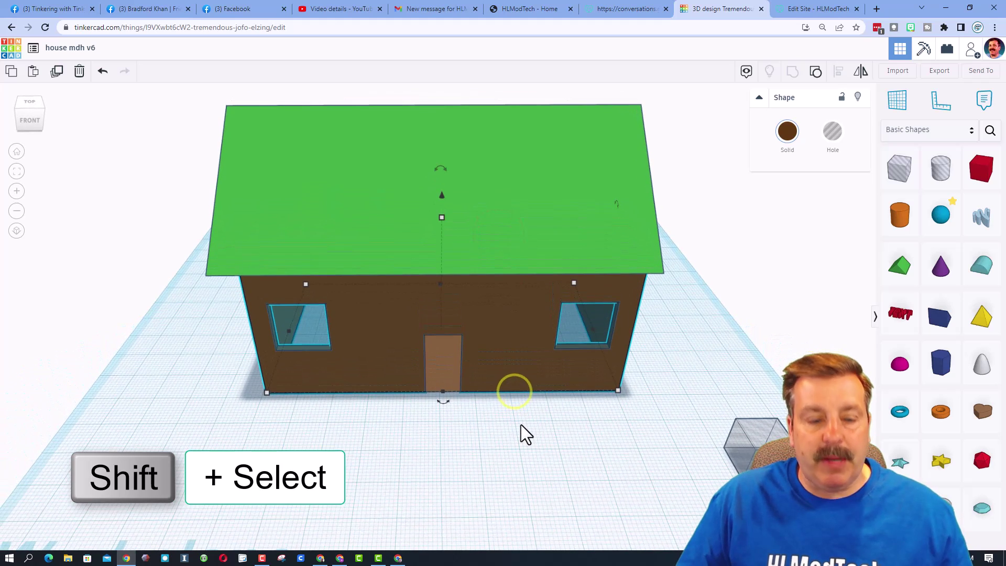
shift+click(511, 164)
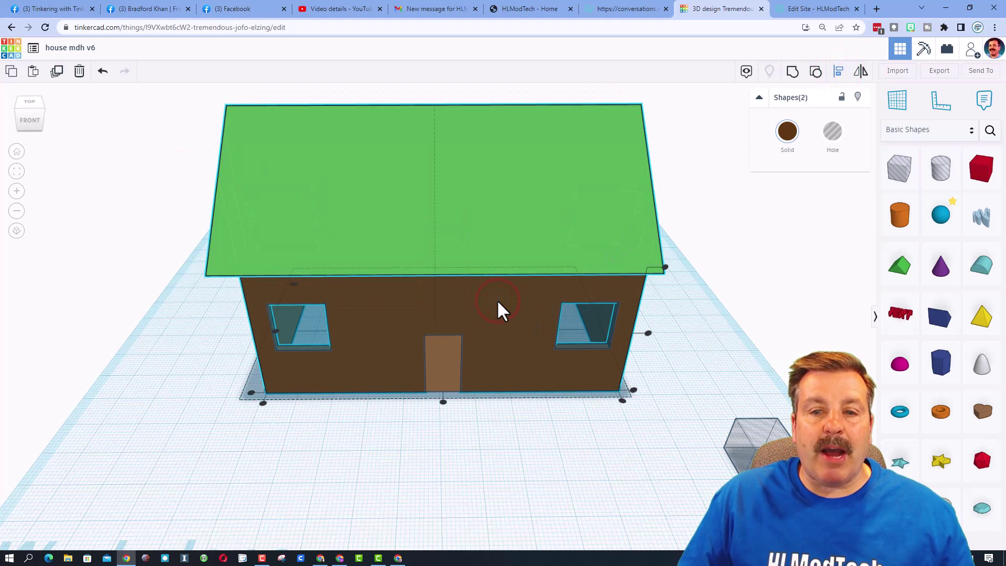
click(443, 403)
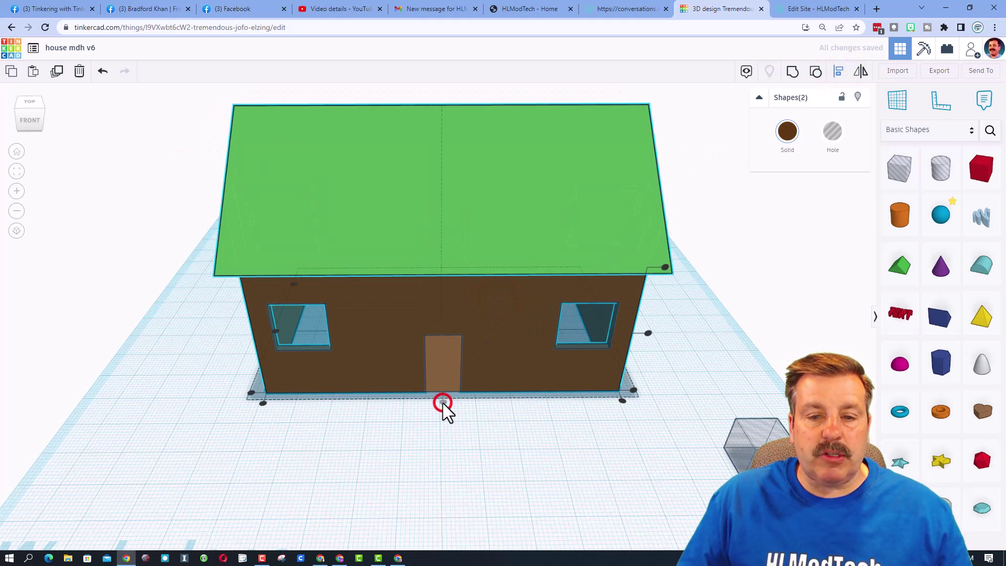
click(16, 113)
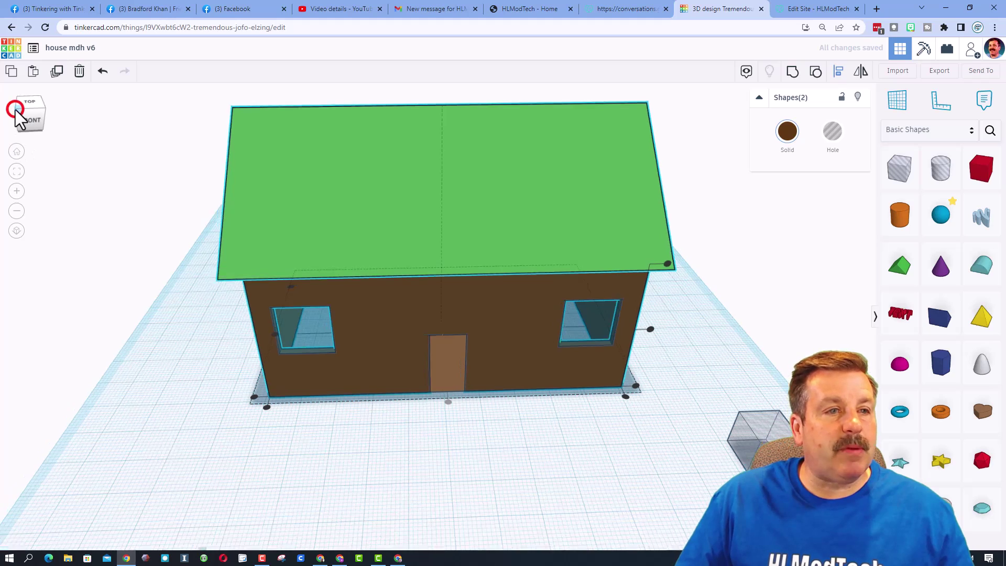
click(322, 408)
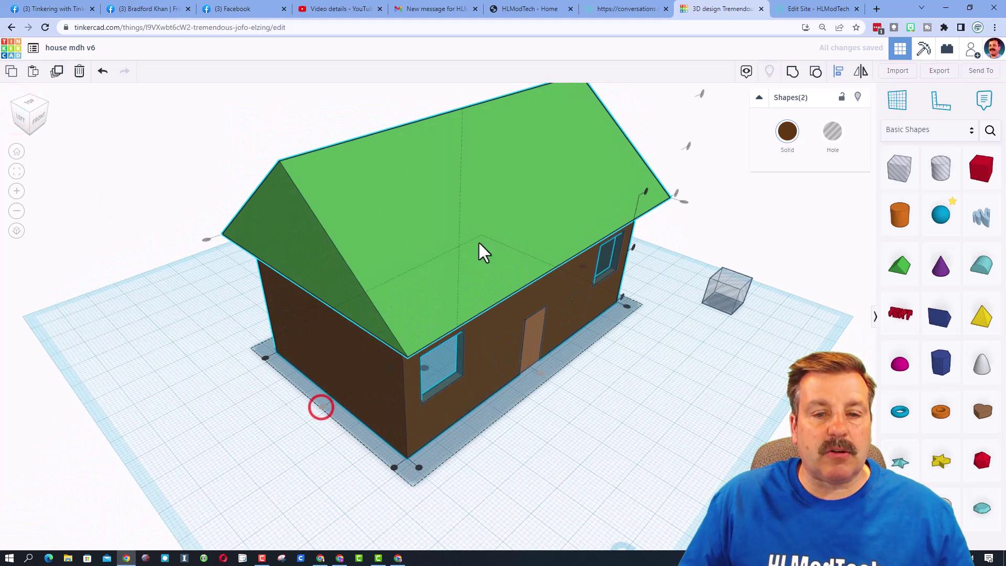
click(560, 433)
Orbit around the finished house from elevated front and front-left views
right_drag(640, 402, 492, 381)
right_drag(542, 419, 392, 389)
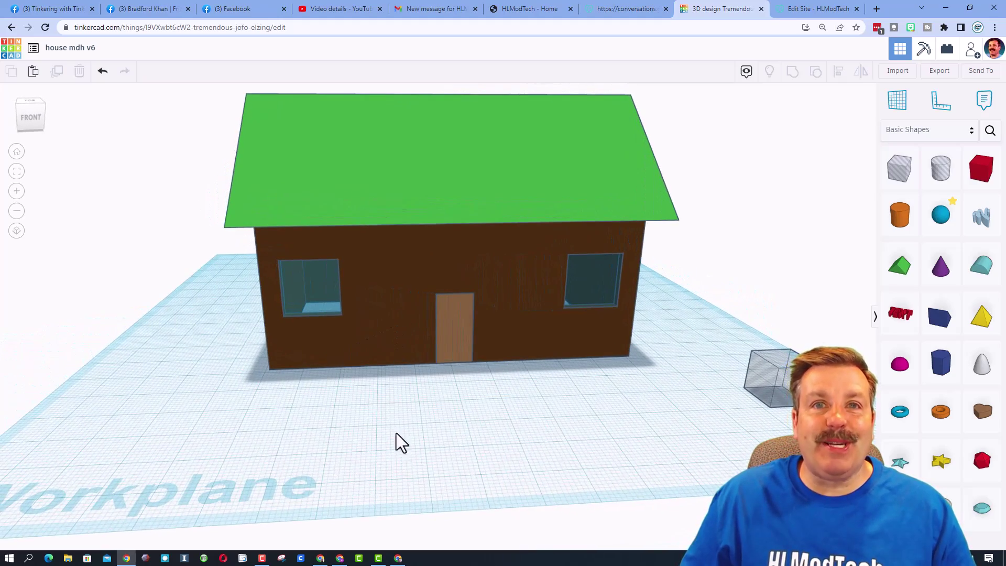
right_drag(377, 455, 573, 265)
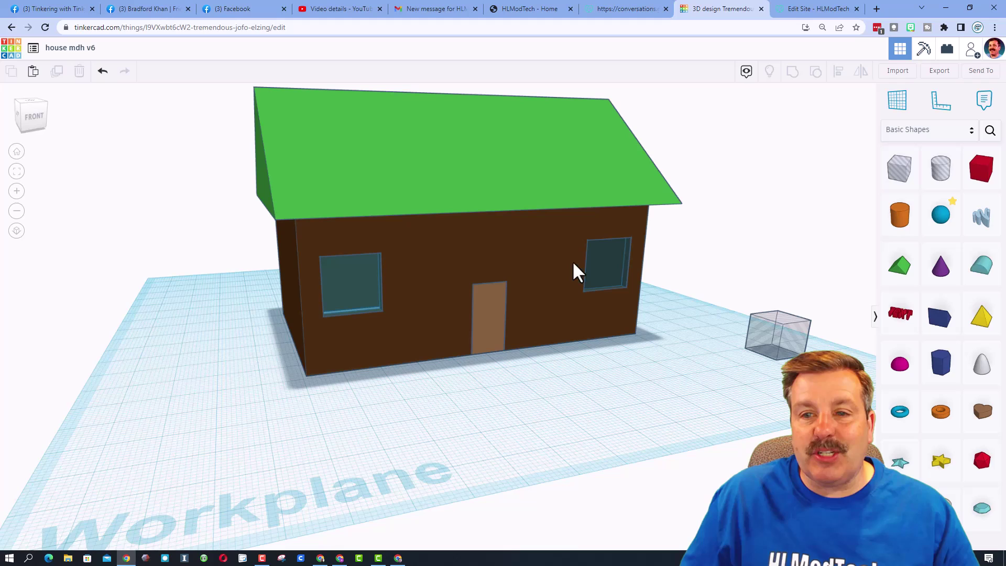
right_drag(555, 380, 514, 401)
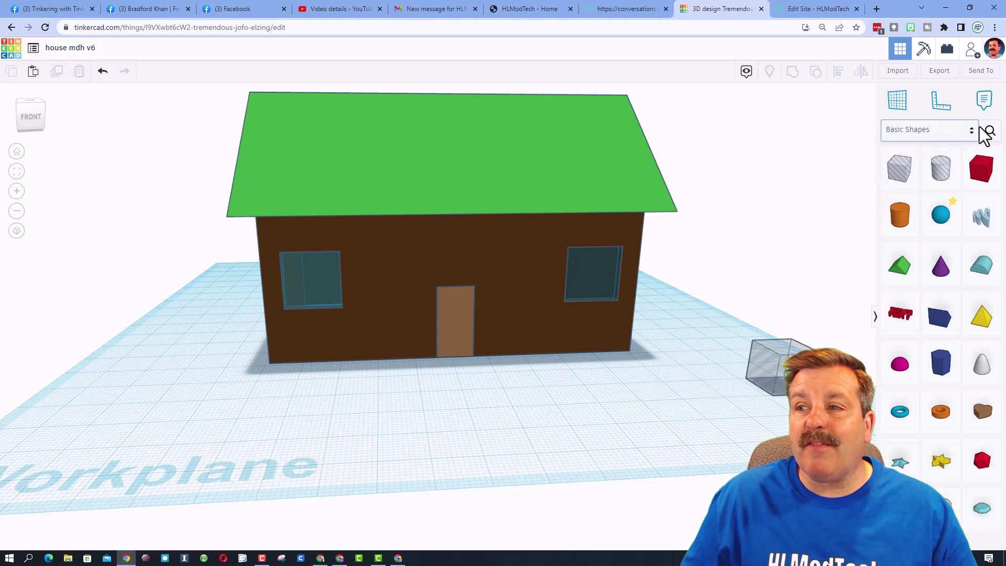
Search Your Creations for 'chair' and place the chair in front of the house
click(936, 130)
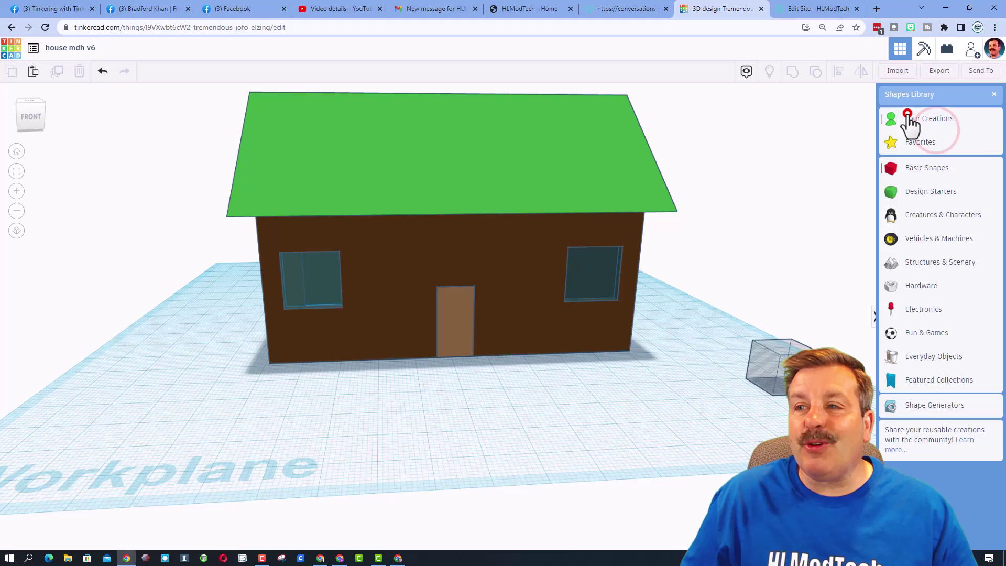
click(910, 119)
click(990, 131)
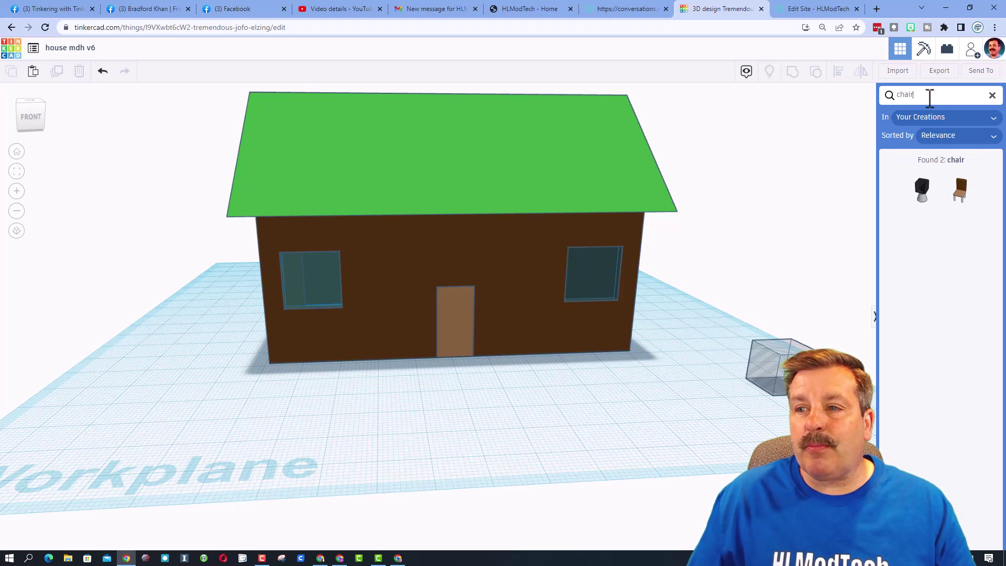
drag(970, 195, 944, 212)
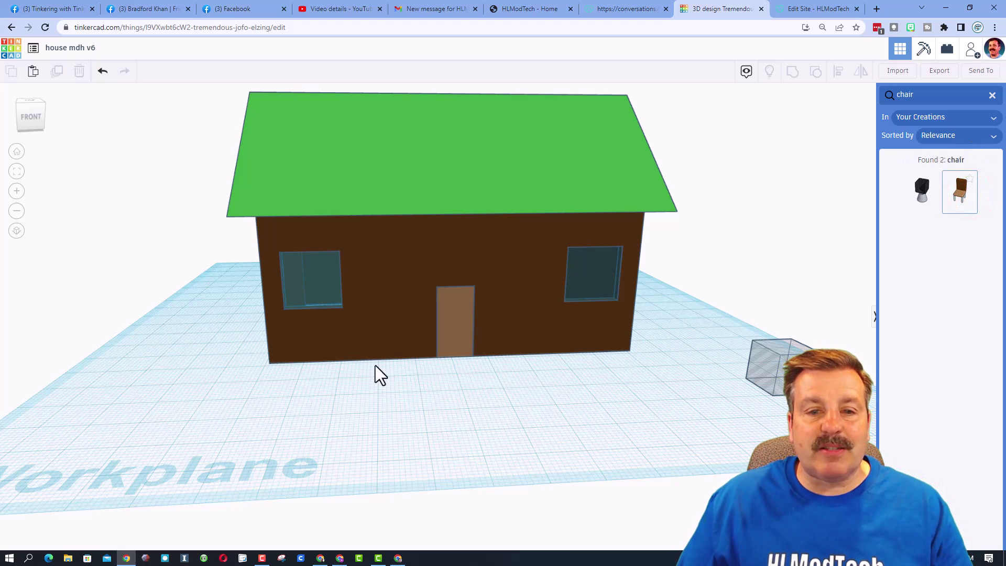
drag(375, 366, 369, 376)
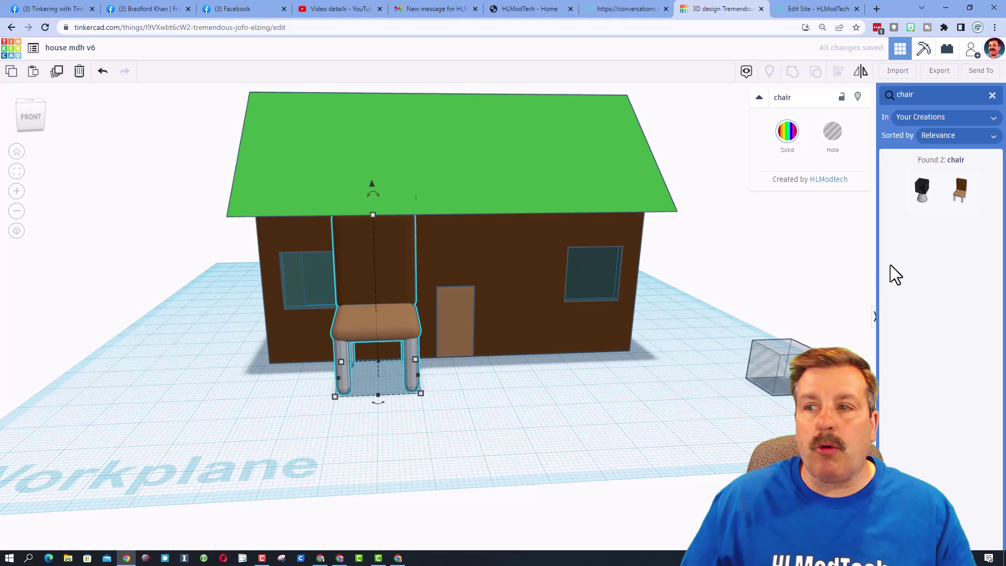
Search Your Creations for 'table' and place the brown table in front of the house
click(935, 96)
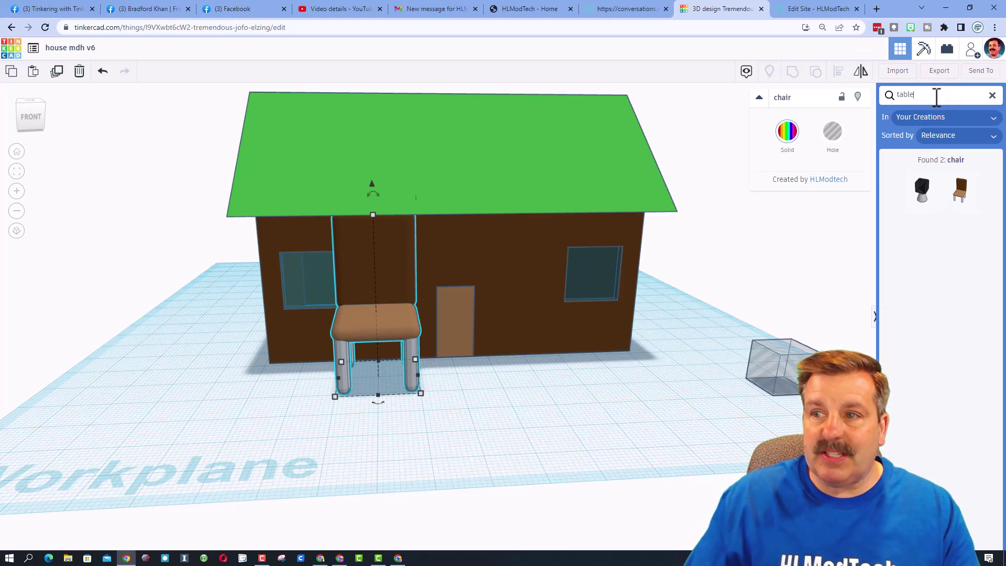
click(927, 117)
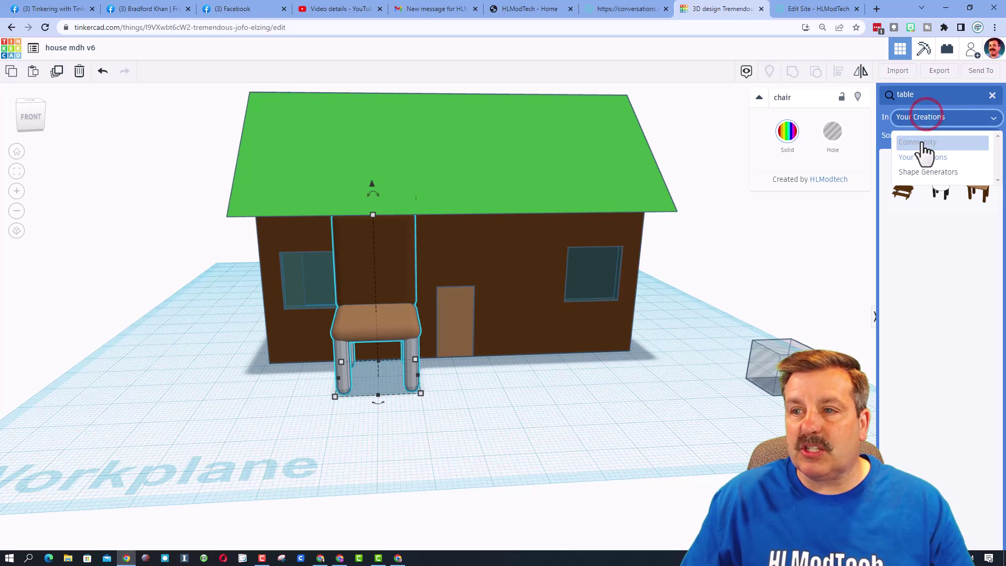
click(926, 118)
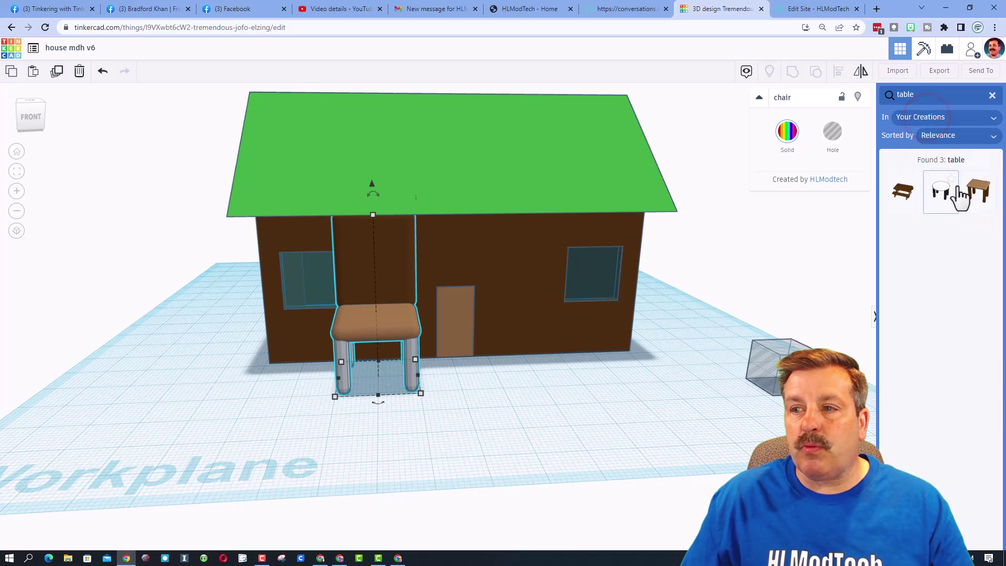
click(971, 199)
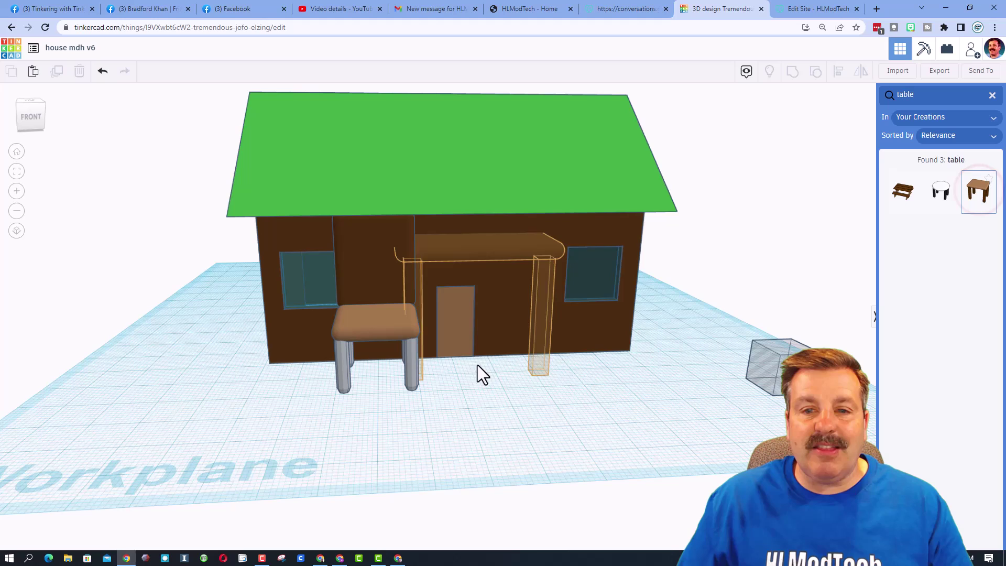
click(539, 398)
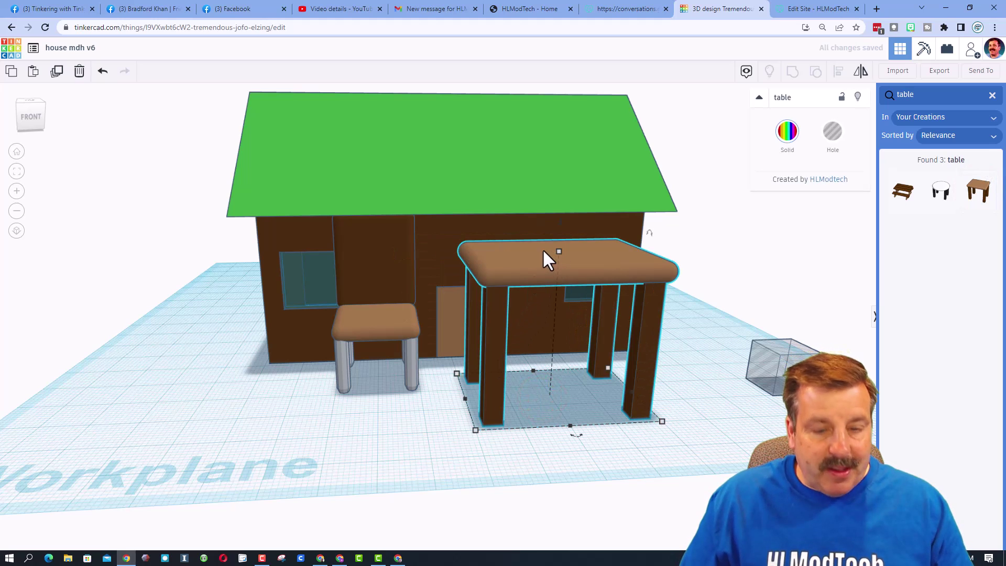
Shrink the table and chair uniformly, set Snap Grid to 1.0 mm, and select the walls
shift+drag(559, 251, 539, 338)
click(849, 539)
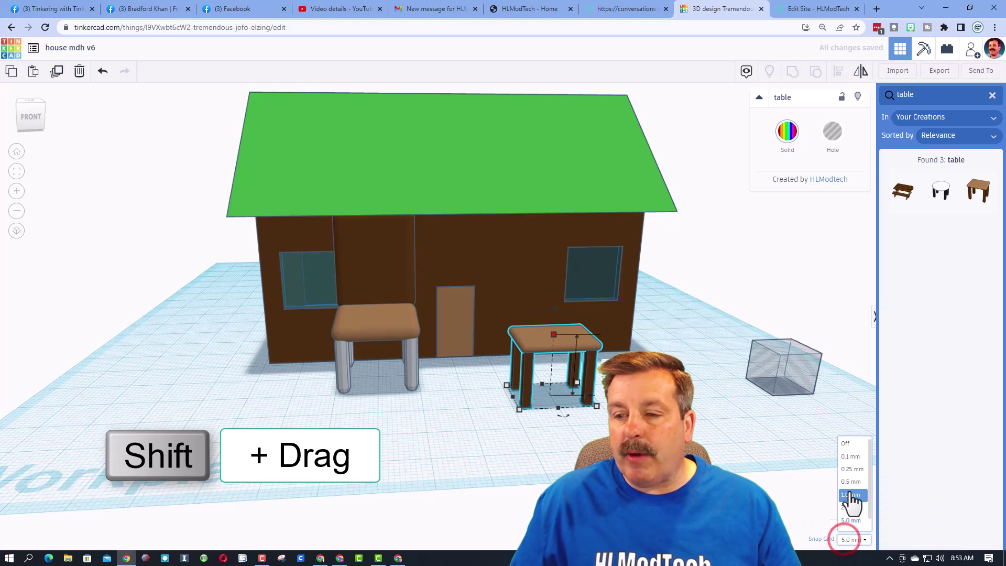
click(849, 494)
click(377, 329)
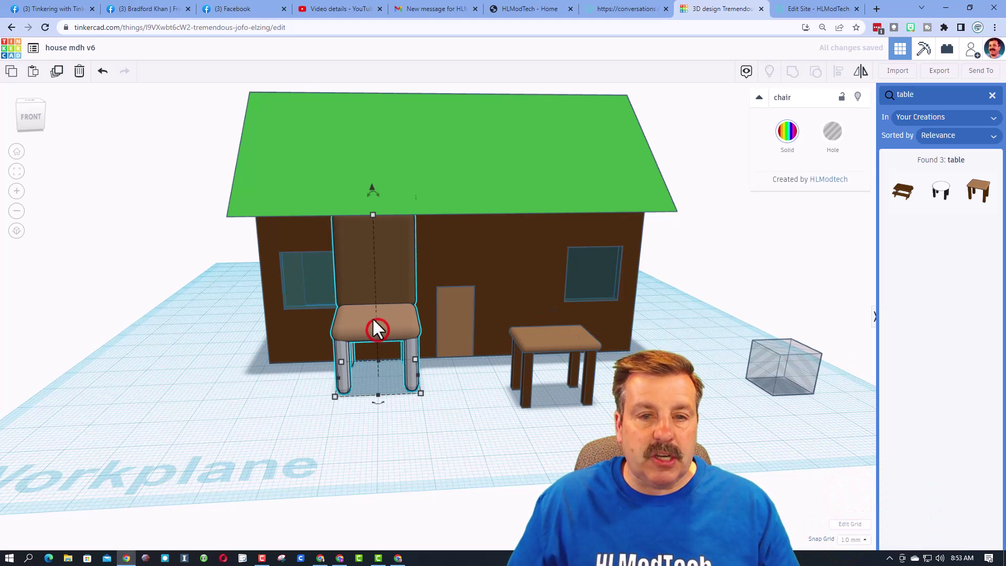
shift+drag(371, 219, 390, 317)
click(429, 256)
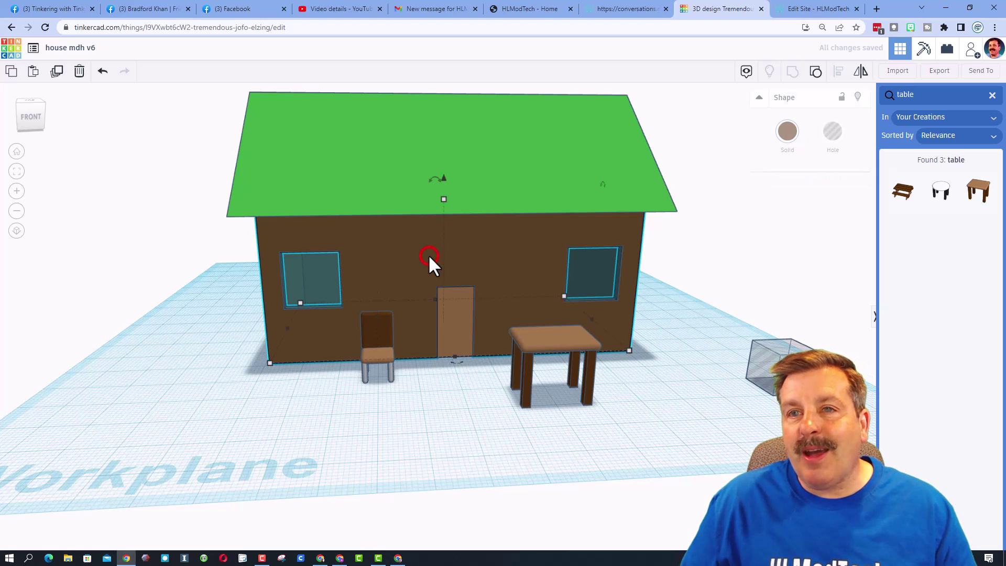
Hide the house walls and move the chair and table together toward the back
click(857, 97)
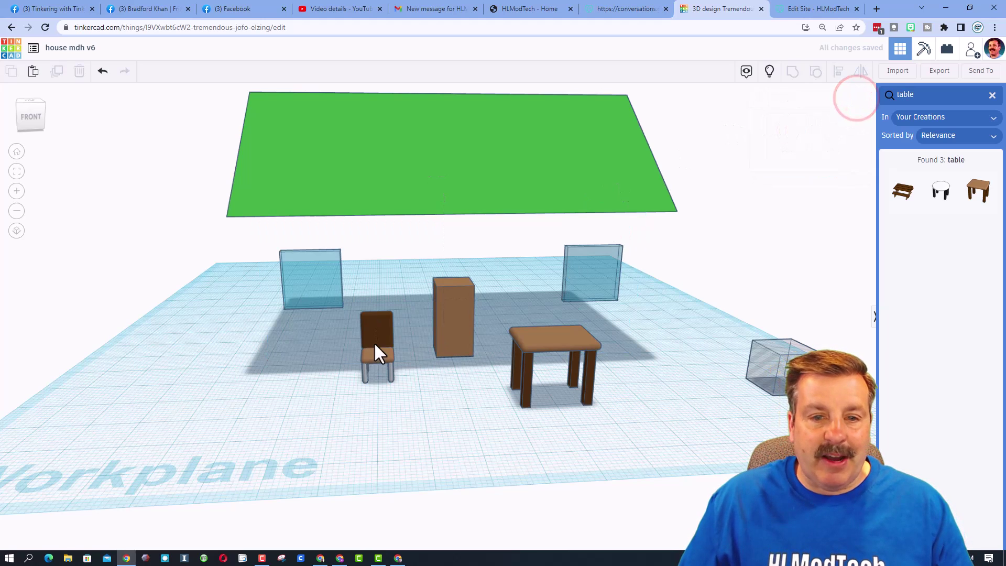
drag(375, 341, 361, 290)
drag(533, 333, 357, 277)
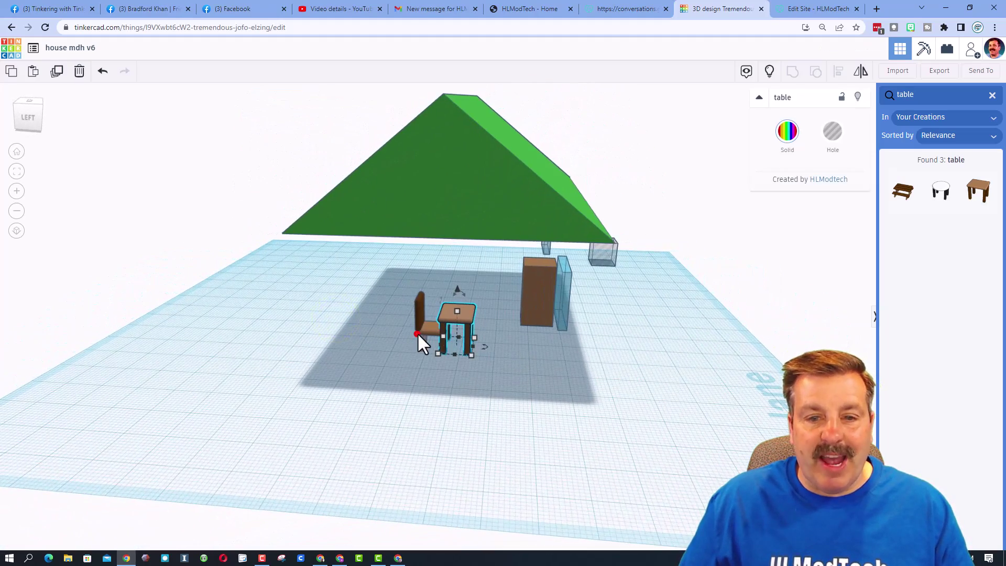
click(417, 333)
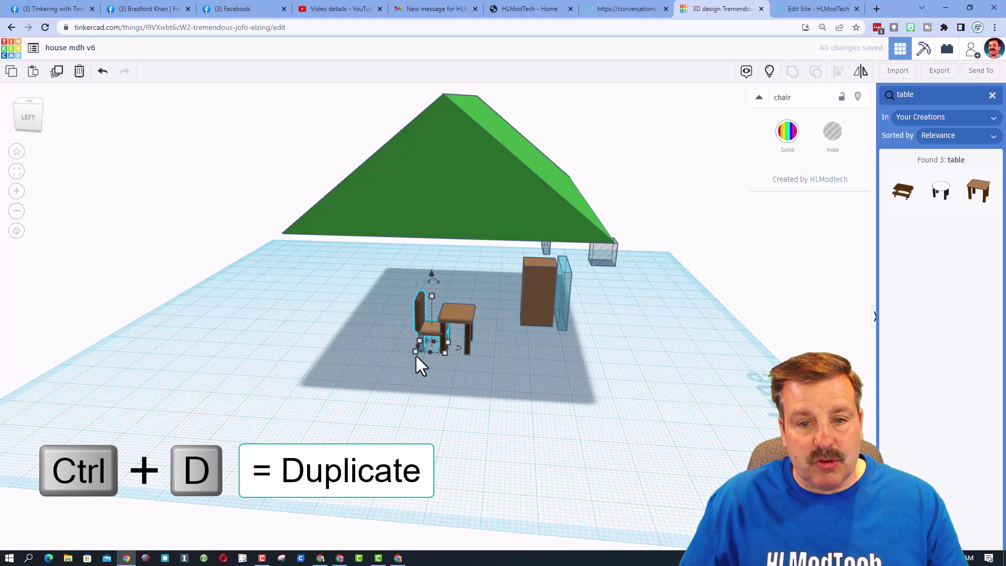
Duplicate the chair, rotate the copy 90°, and place it on the table's far side
key(ctrl+d)
key(Down)
key(Down)
key(Down)
key(Down)
key(Down)
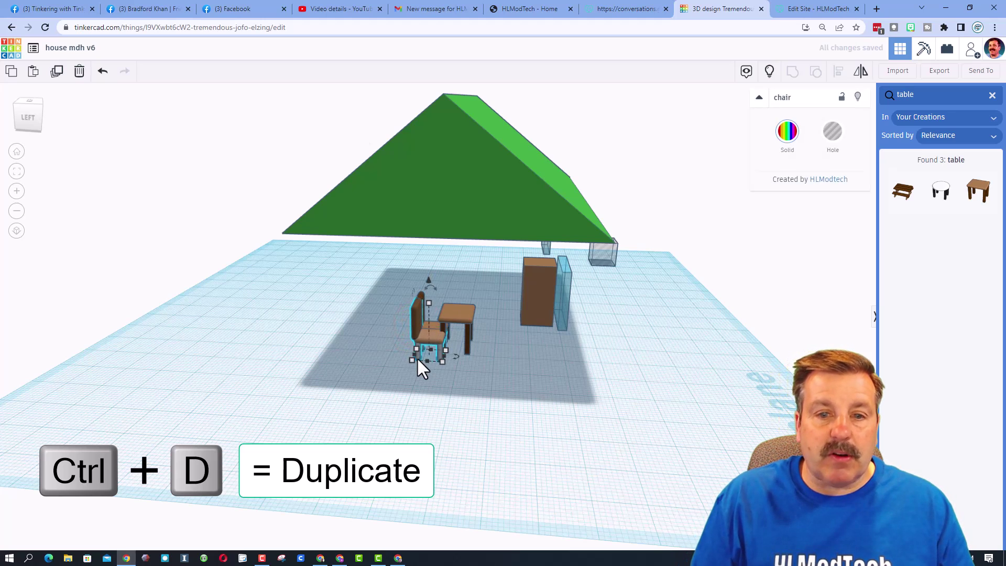
key(Down)
key(Right)
key(Right)
key(Right)
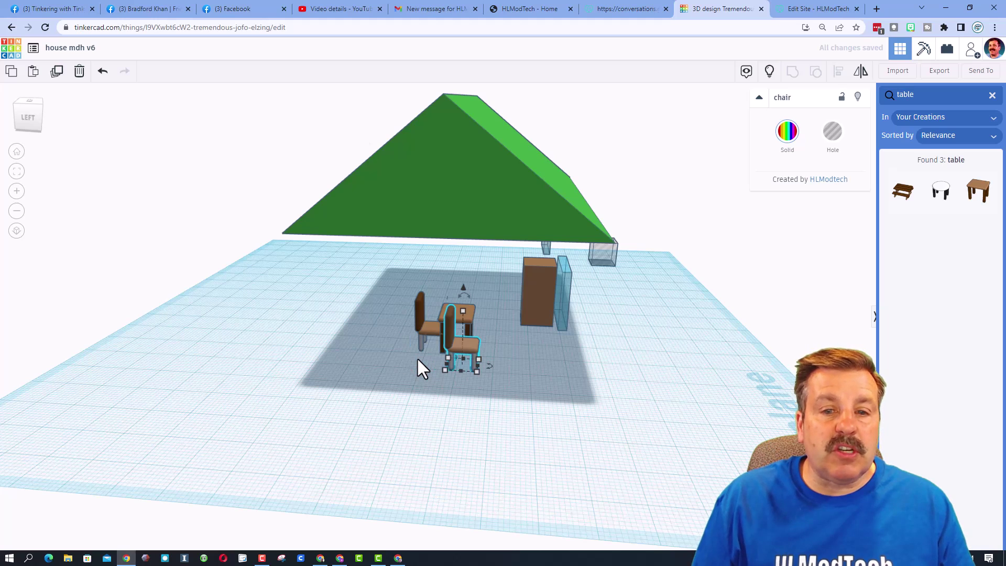
drag(487, 366, 501, 368)
text(90)
key(Return)
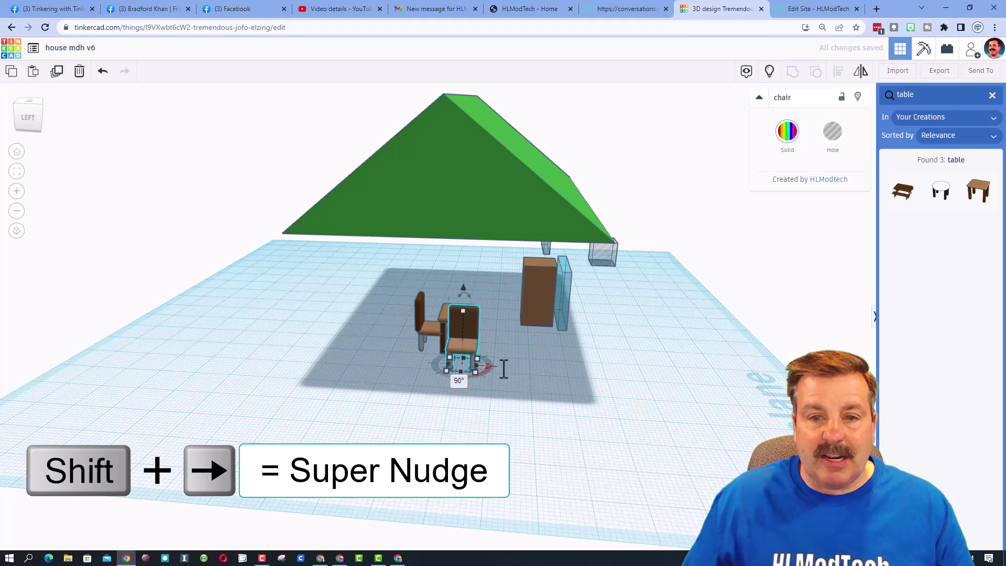
drag(471, 329, 462, 300)
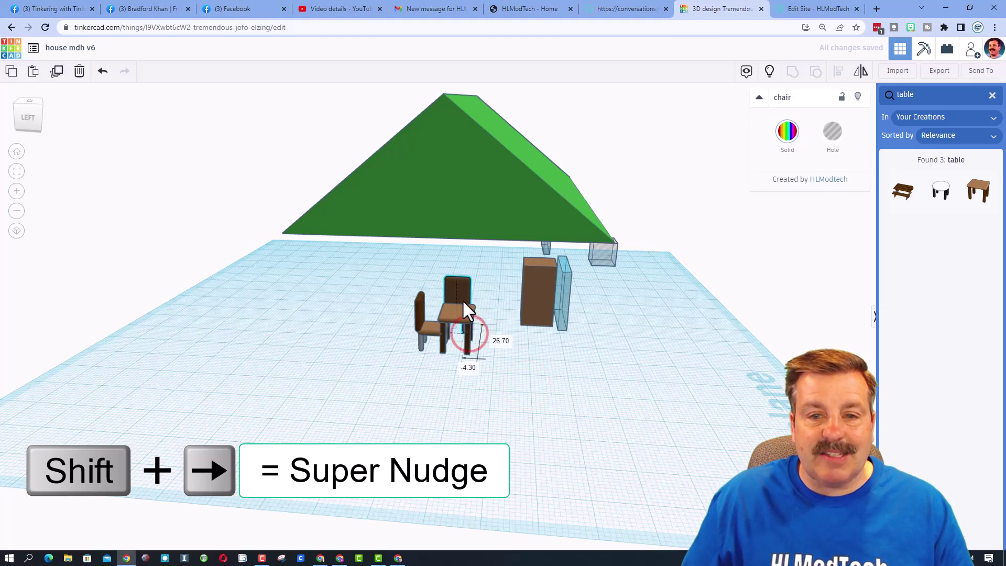
click(519, 369)
Enlarge the table to 21.00 and show the hidden house walls again
right_drag(519, 369, 363, 303)
click(366, 303)
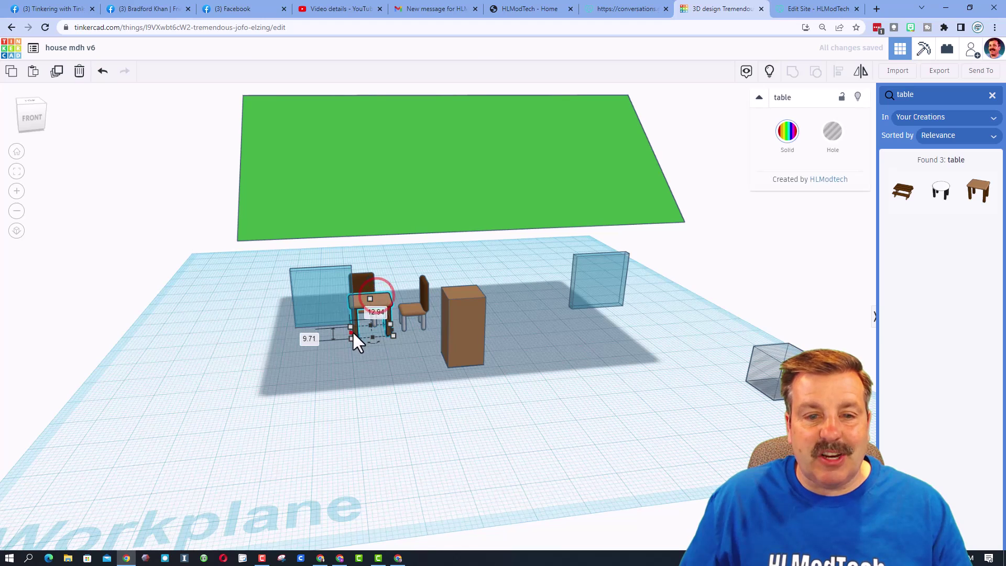
drag(352, 331, 394, 330)
right_drag(406, 381, 413, 390)
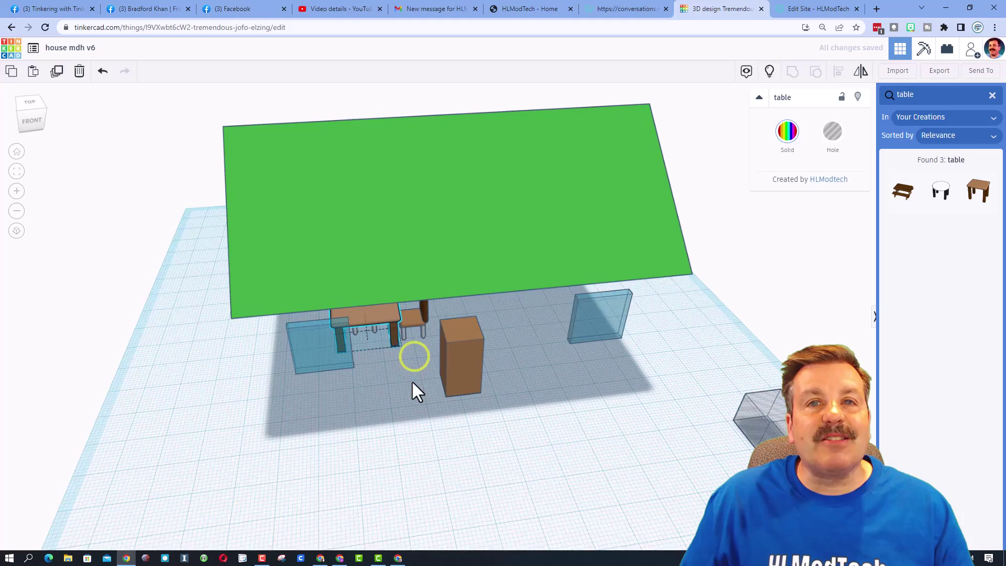
right_drag(528, 476, 722, 170)
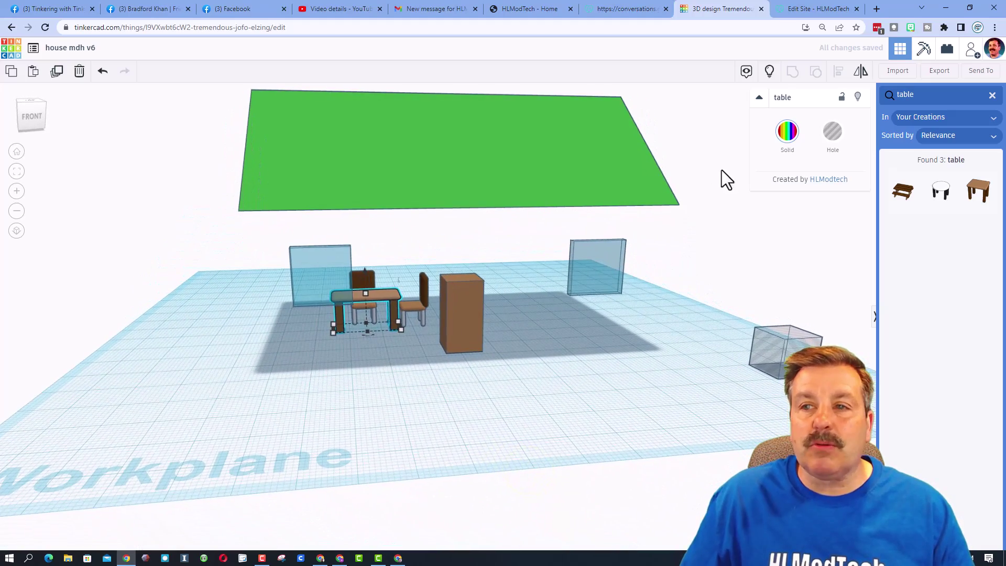
click(770, 72)
right_drag(505, 378, 682, 382)
Add the arms-up figure from Creatures & Characters by the door and shrink it to kid size
scroll(454, 422, down, 3)
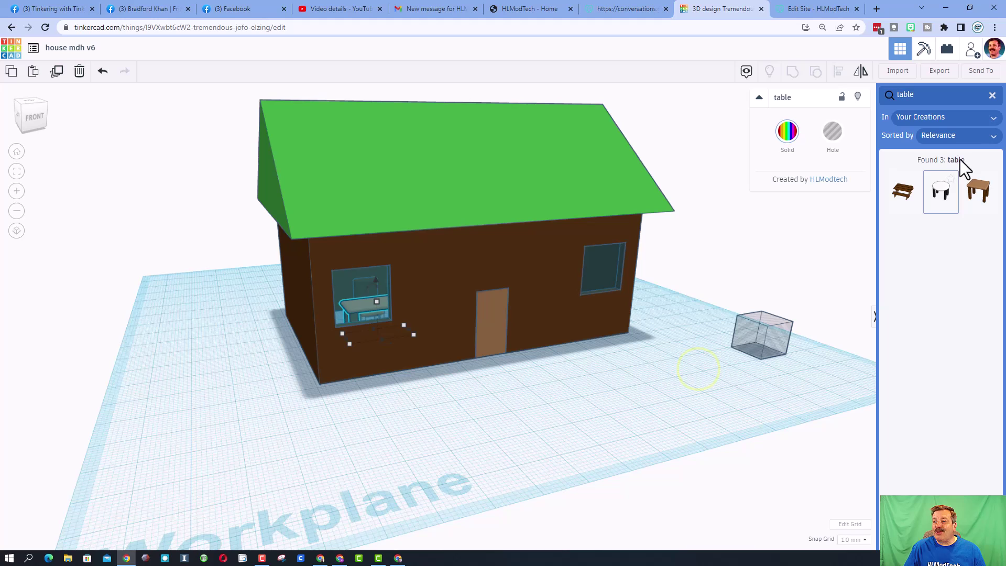
click(990, 94)
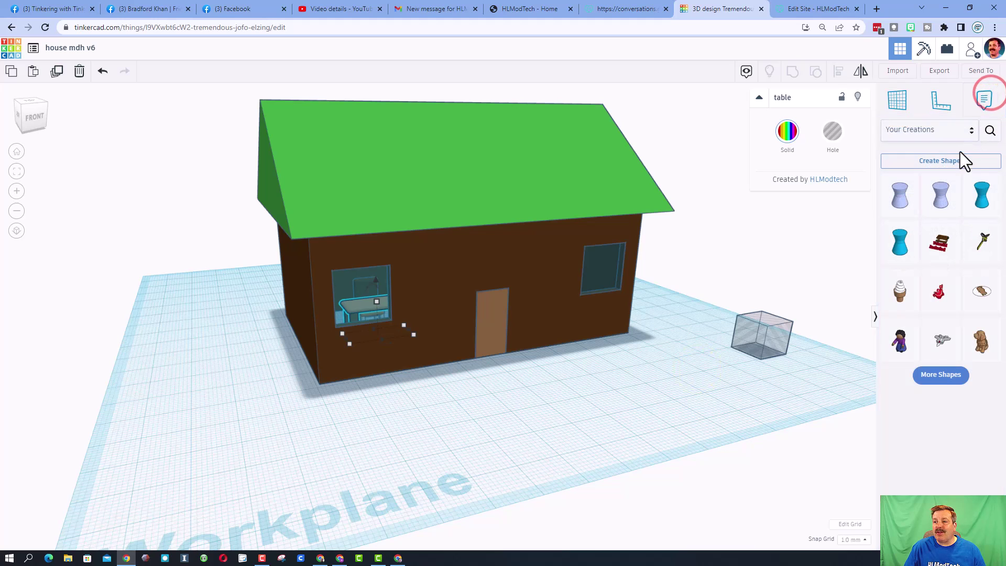
click(944, 132)
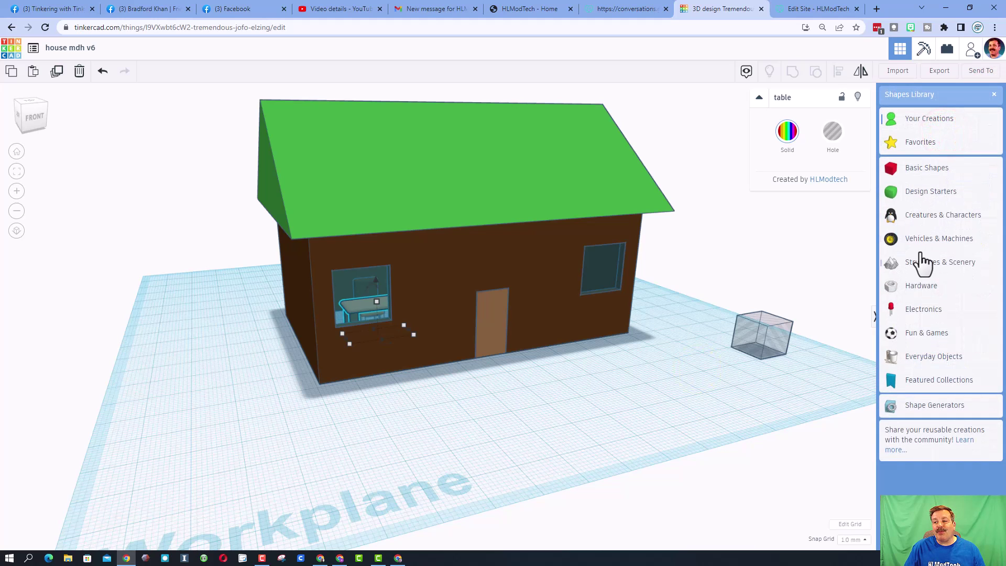
click(926, 219)
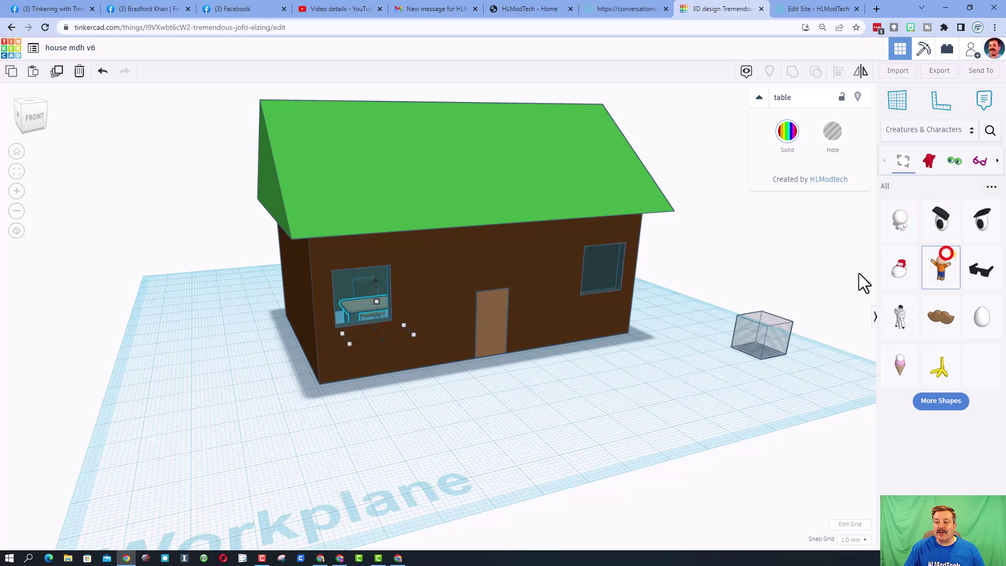
drag(863, 283, 544, 376)
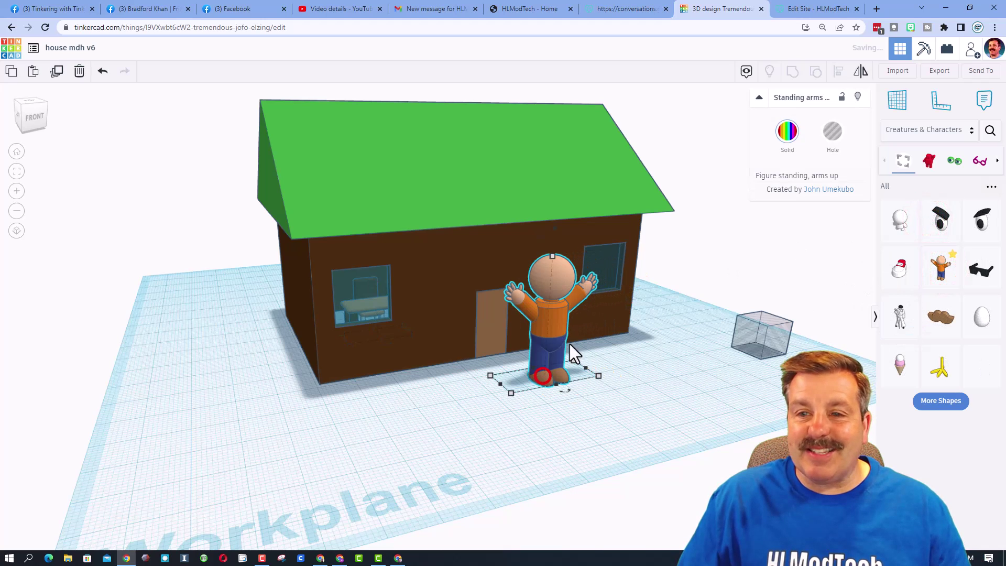
shift+drag(552, 259, 551, 319)
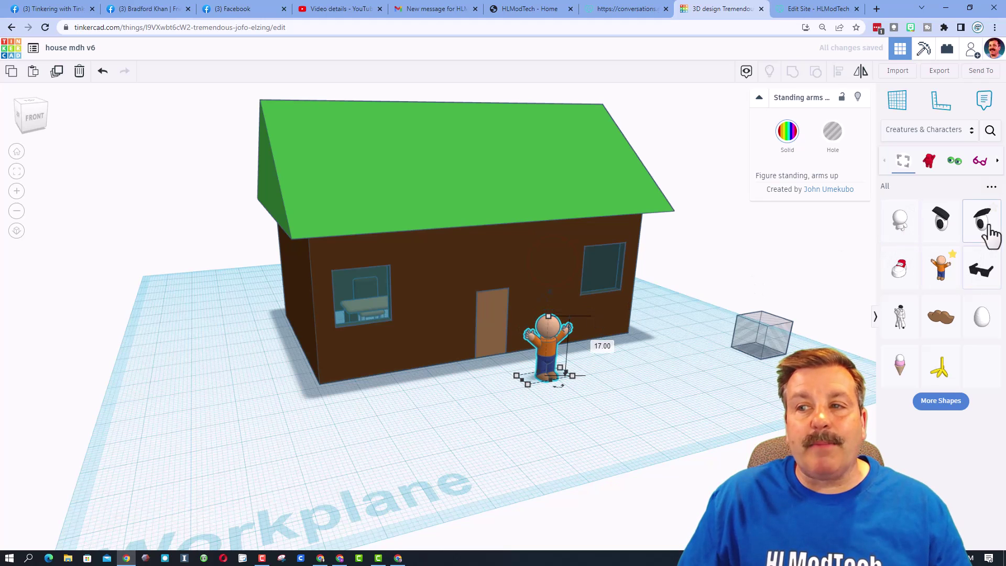
Add a Baby tree from Structures & Scenery left of the house and enlarge it
click(922, 130)
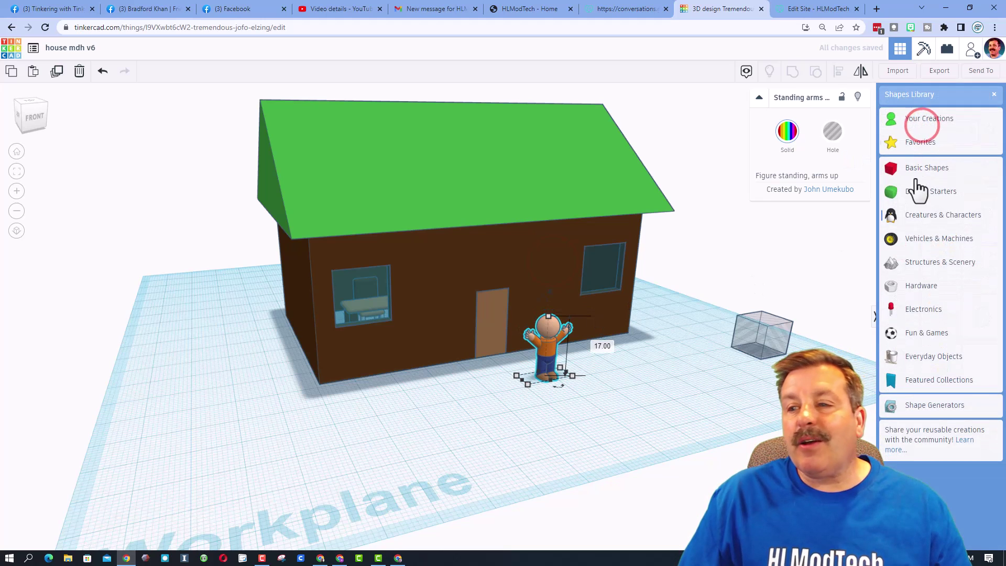
click(923, 263)
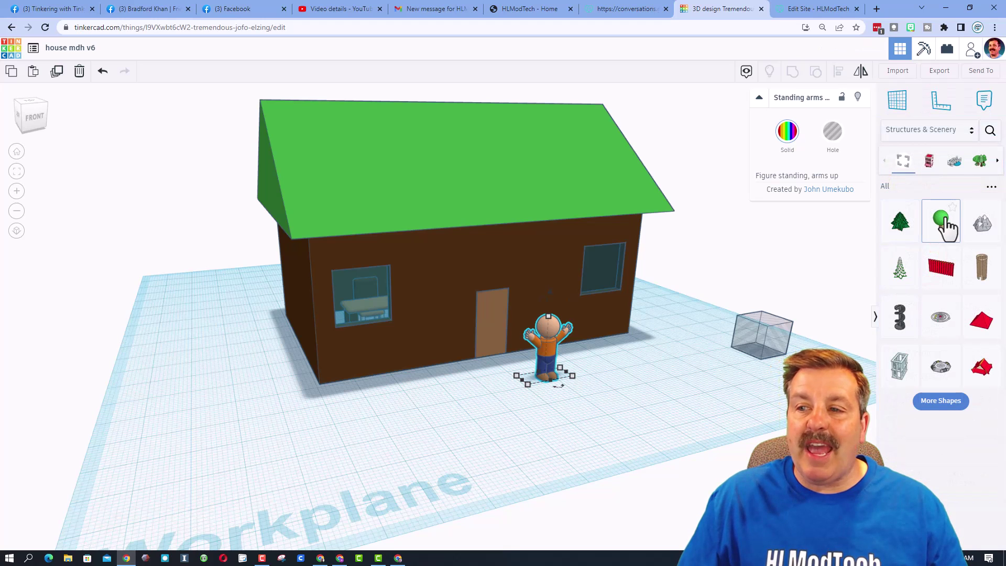
click(943, 222)
click(212, 395)
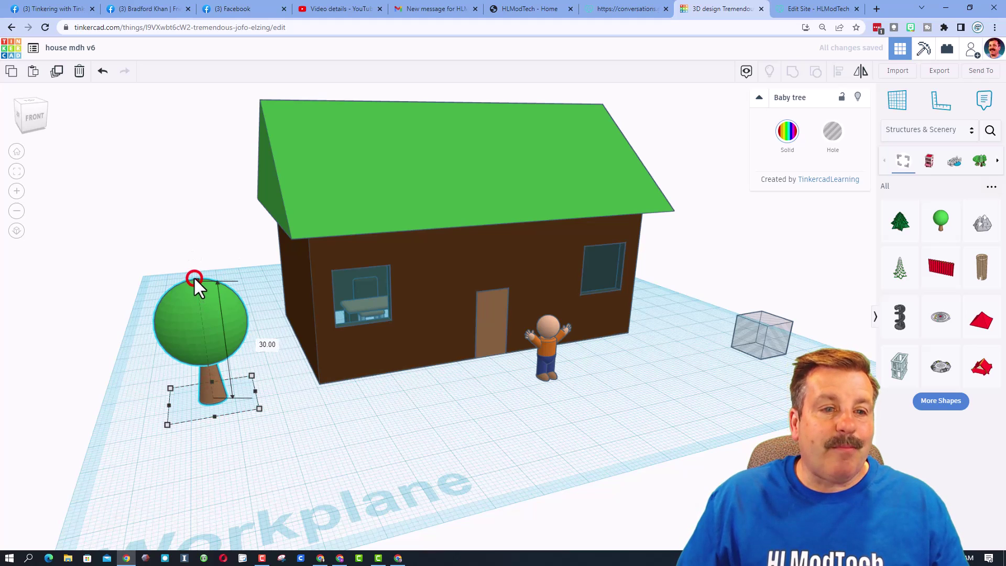
shift+drag(196, 281, 190, 198)
right_drag(331, 391, 332, 422)
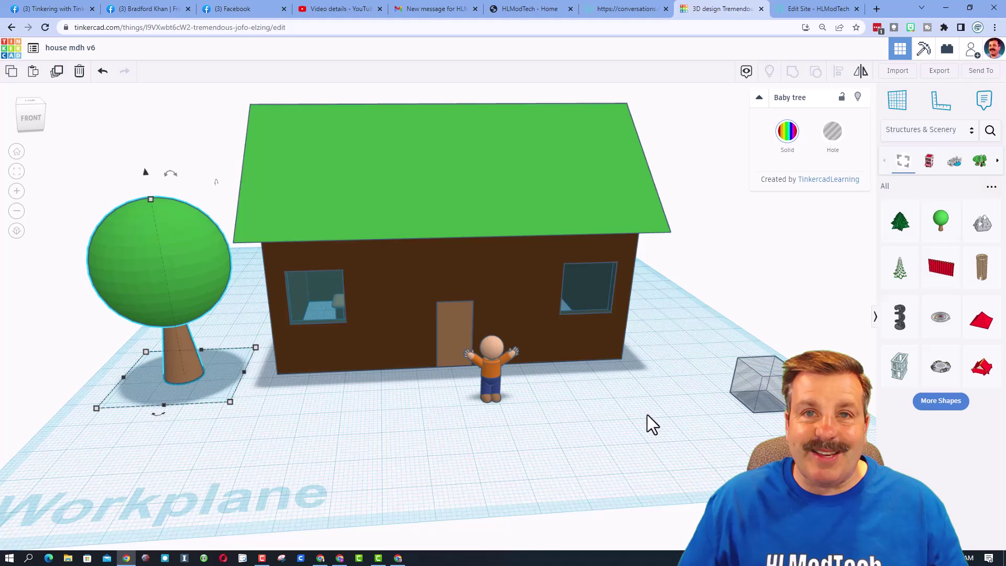
right_drag(646, 414, 647, 436)
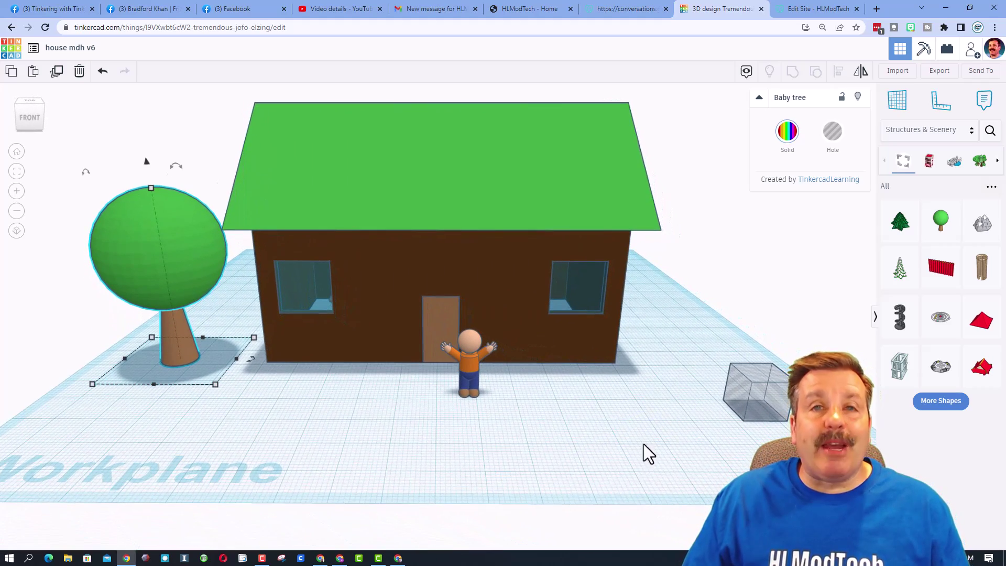
From Invite people, generate a new link, copy it, and close the Collaborate dialog
click(972, 52)
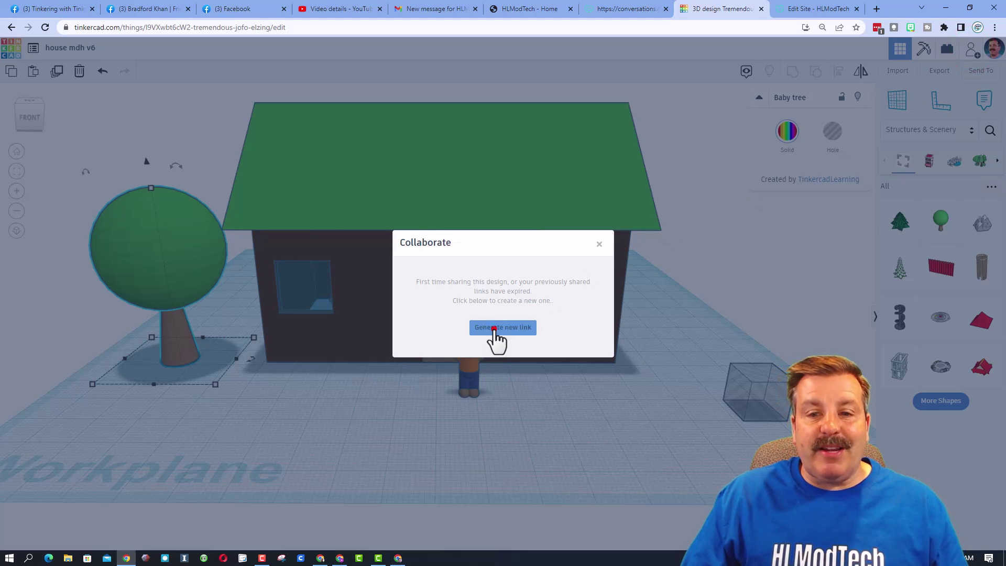
click(494, 328)
click(521, 297)
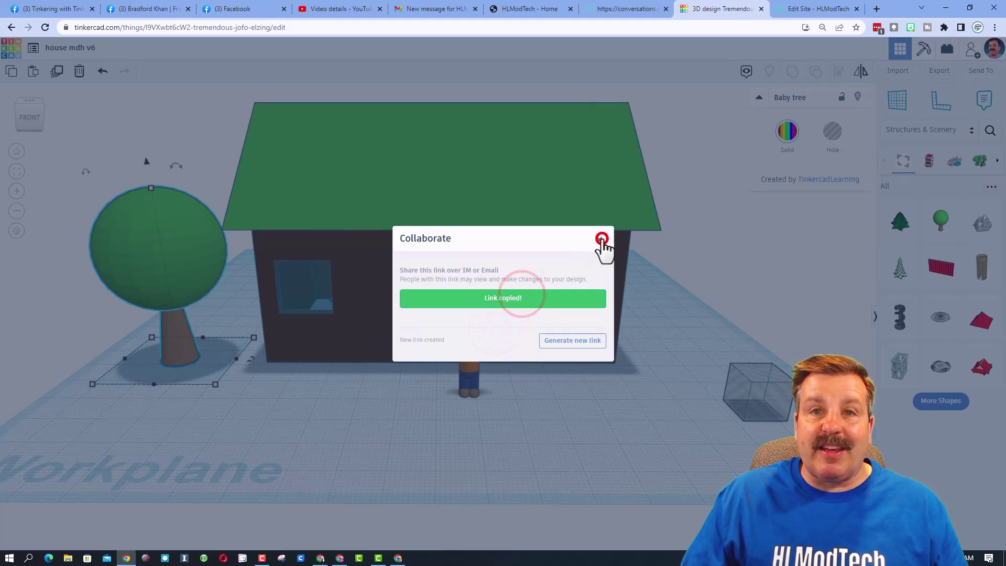
click(602, 239)
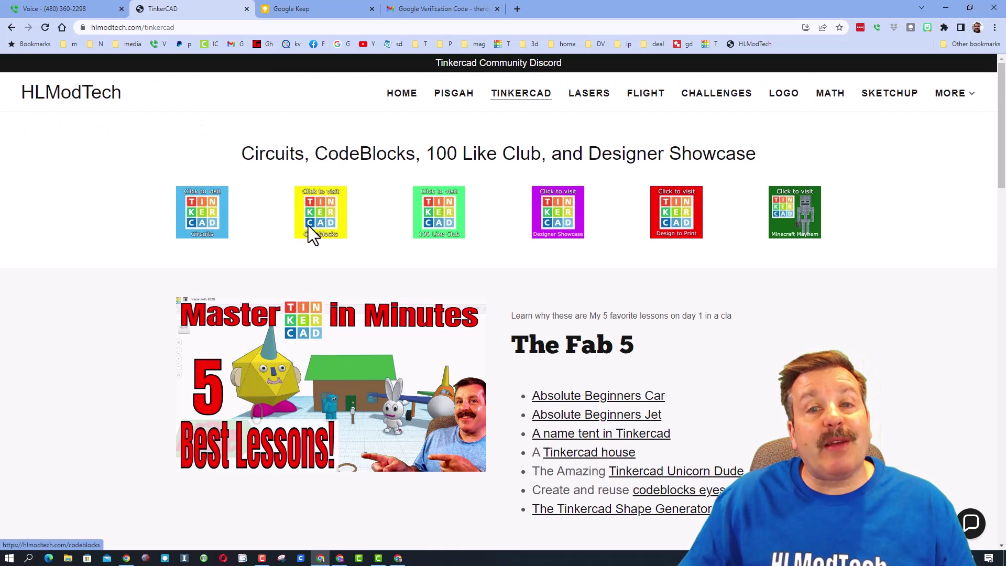
Open and dismiss the Contact Us chat, then open the Tinkercad Community Discord banner in a background tab
click(971, 526)
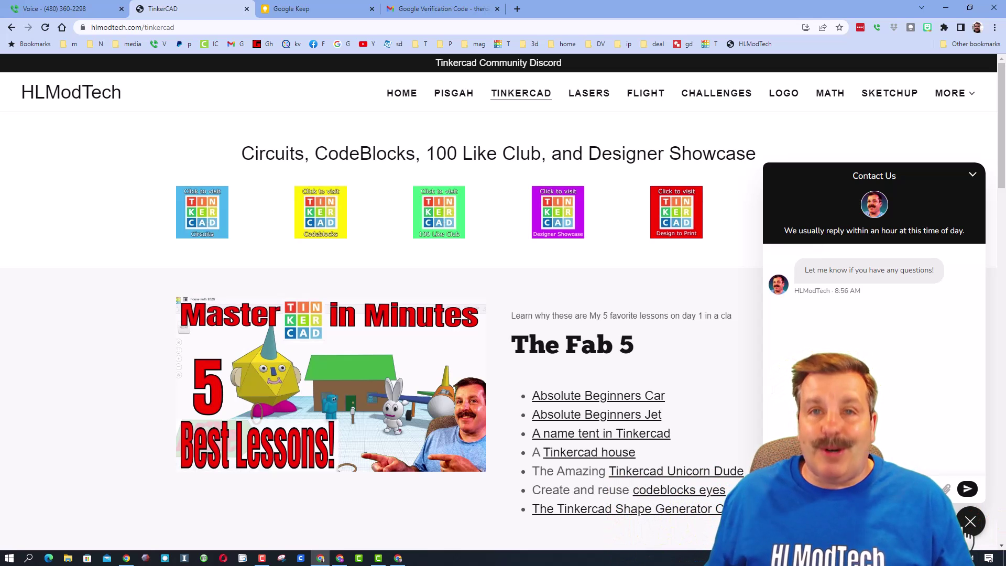
click(968, 526)
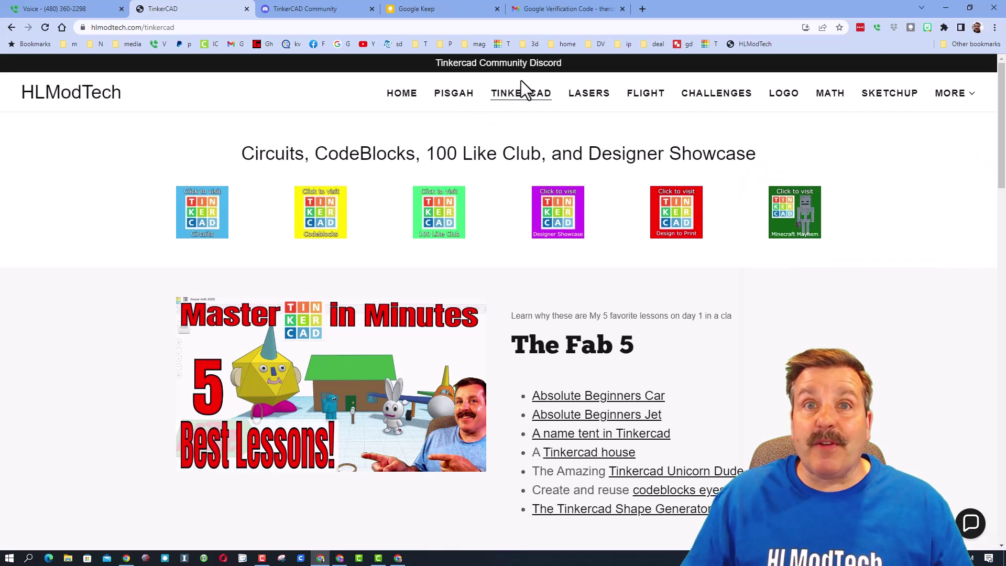
middle_click(435, 66)
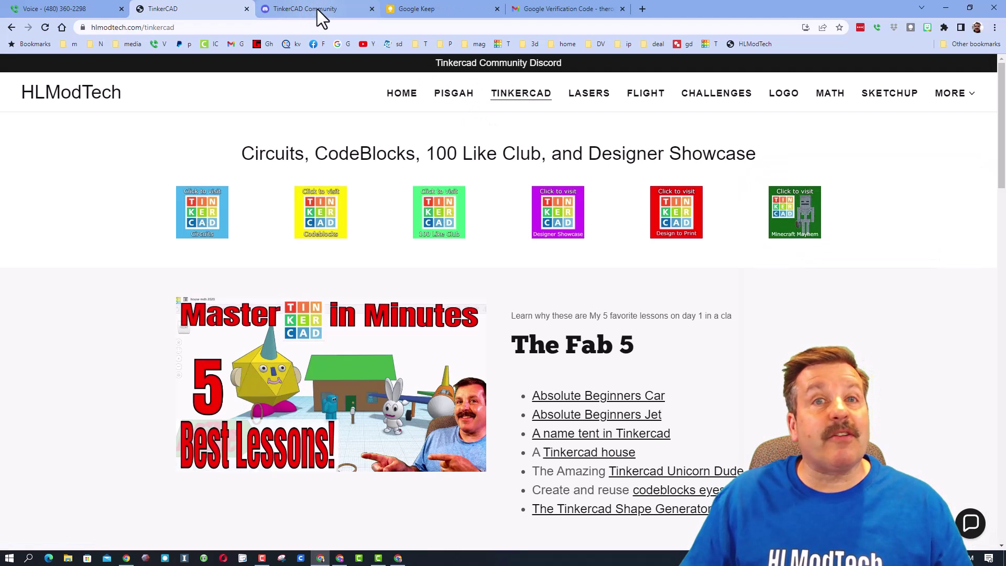
click(318, 10)
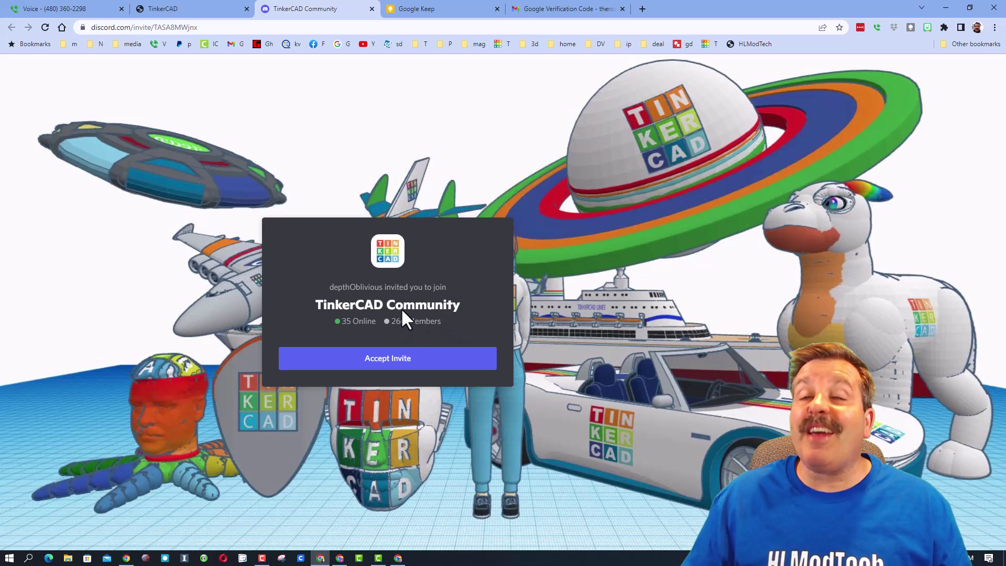
key(ctrl+shift+Tab)
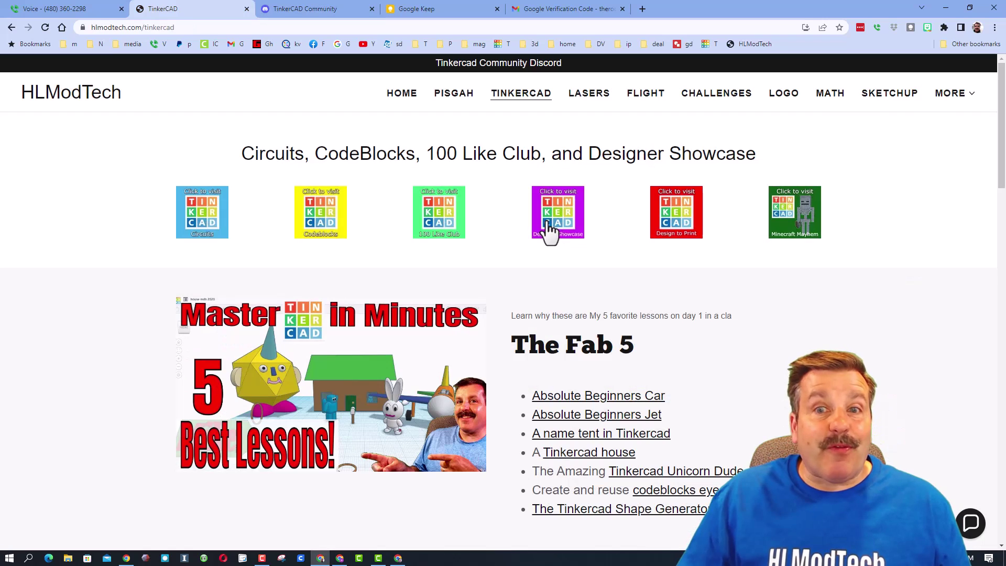
Go to the Designer Showcase and scroll past the Designer Directory to the Nuclear Reactor section
click(547, 229)
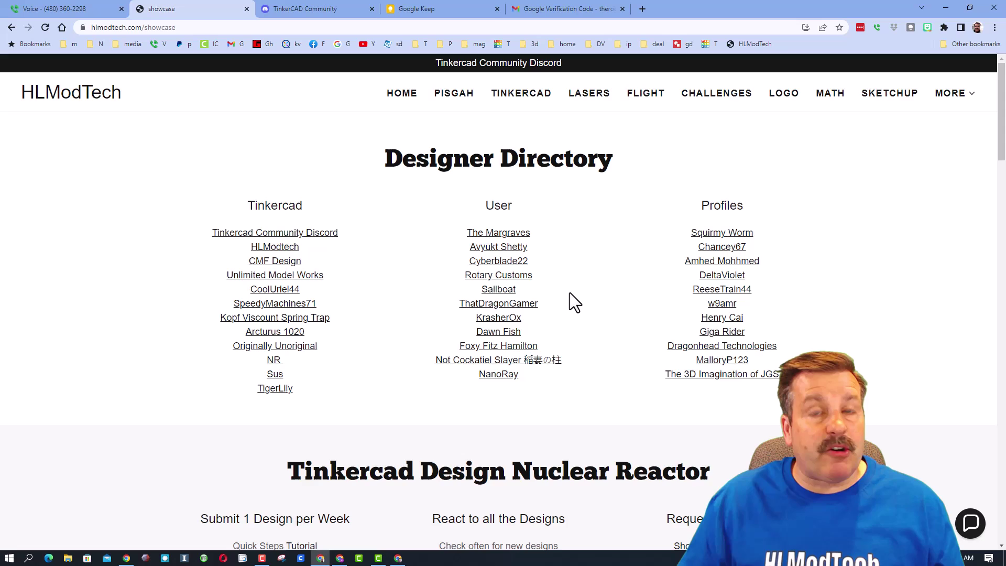
scroll(570, 292, down, 4)
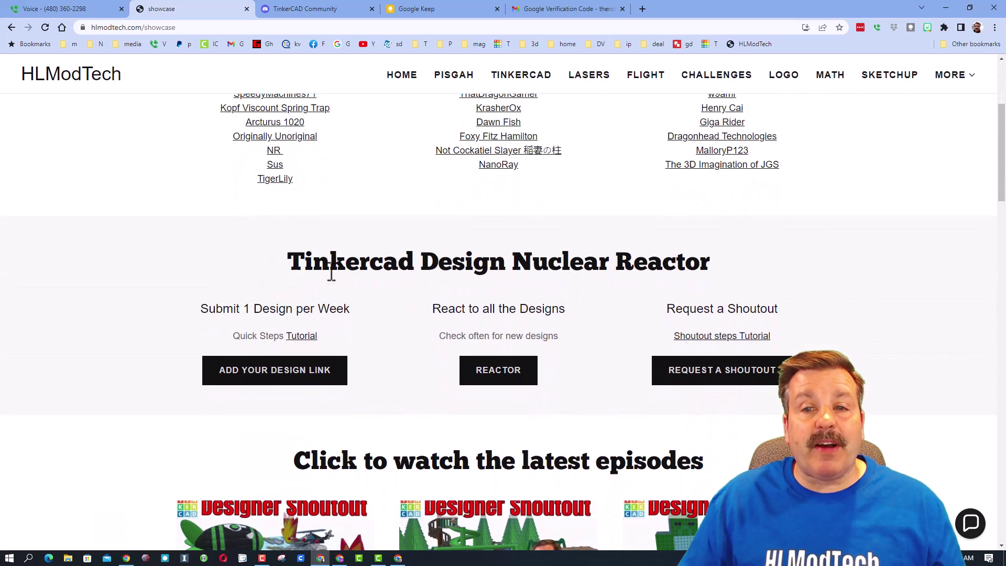